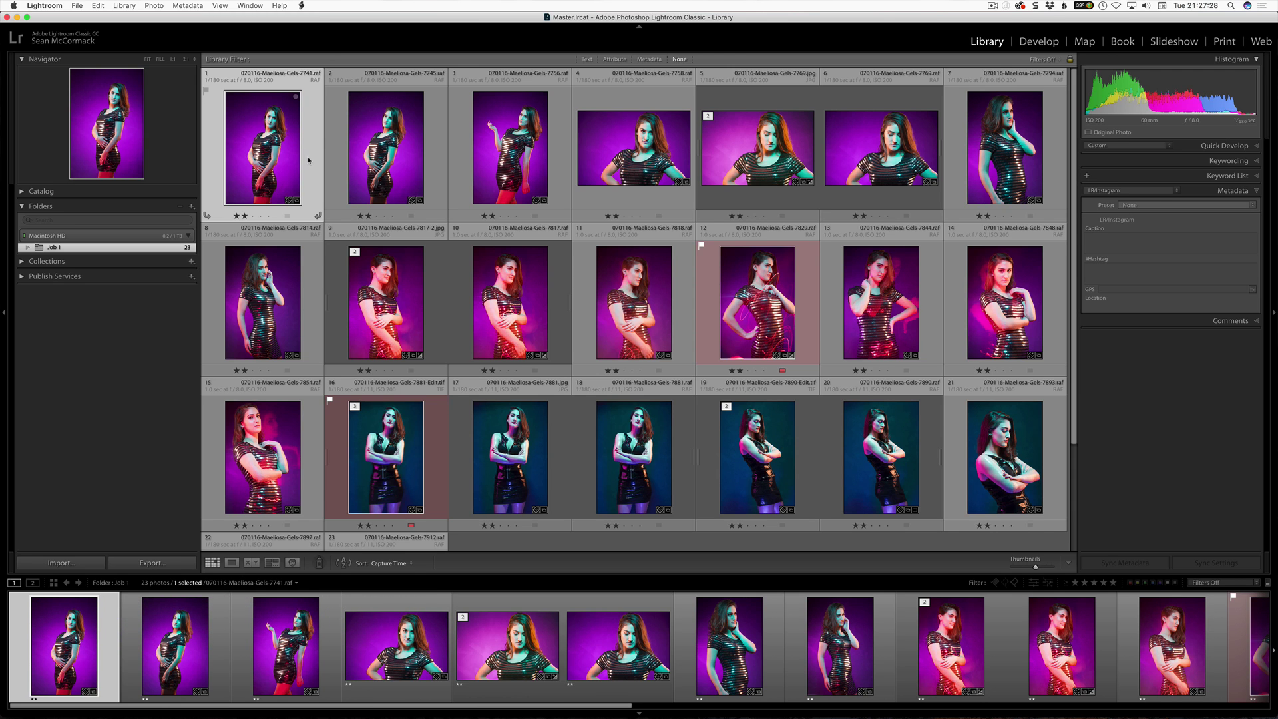
Step: Open Job 1.lrcat from the Job 1 folder in Finder and relaunch Lightroom with it
key("super+r")
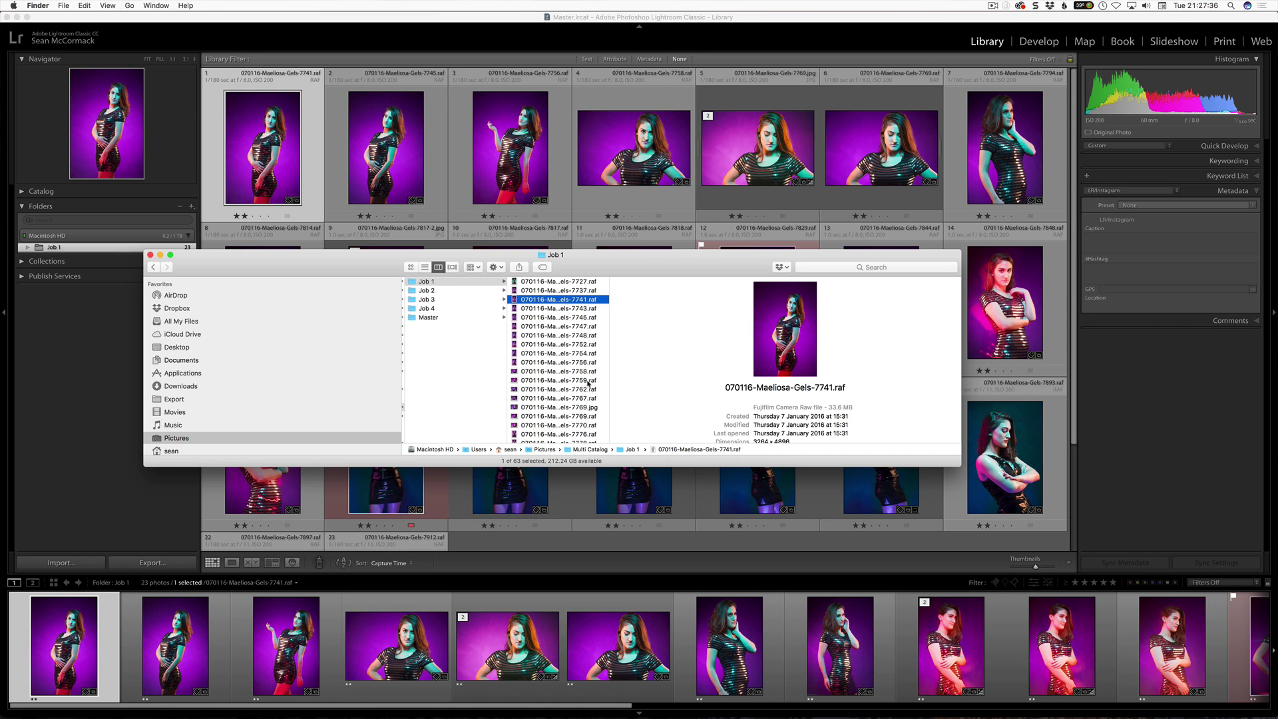
left_click(602, 363)
scroll(573, 386, "down", 10)
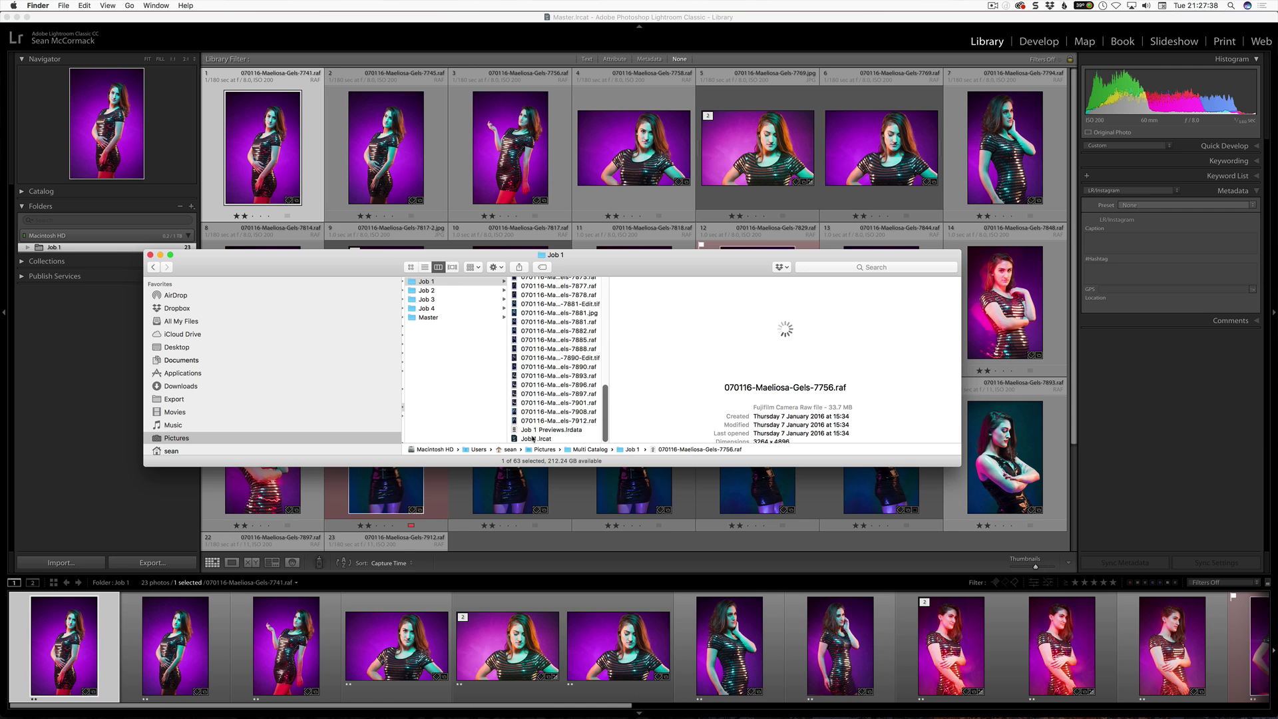
double_click(526, 440)
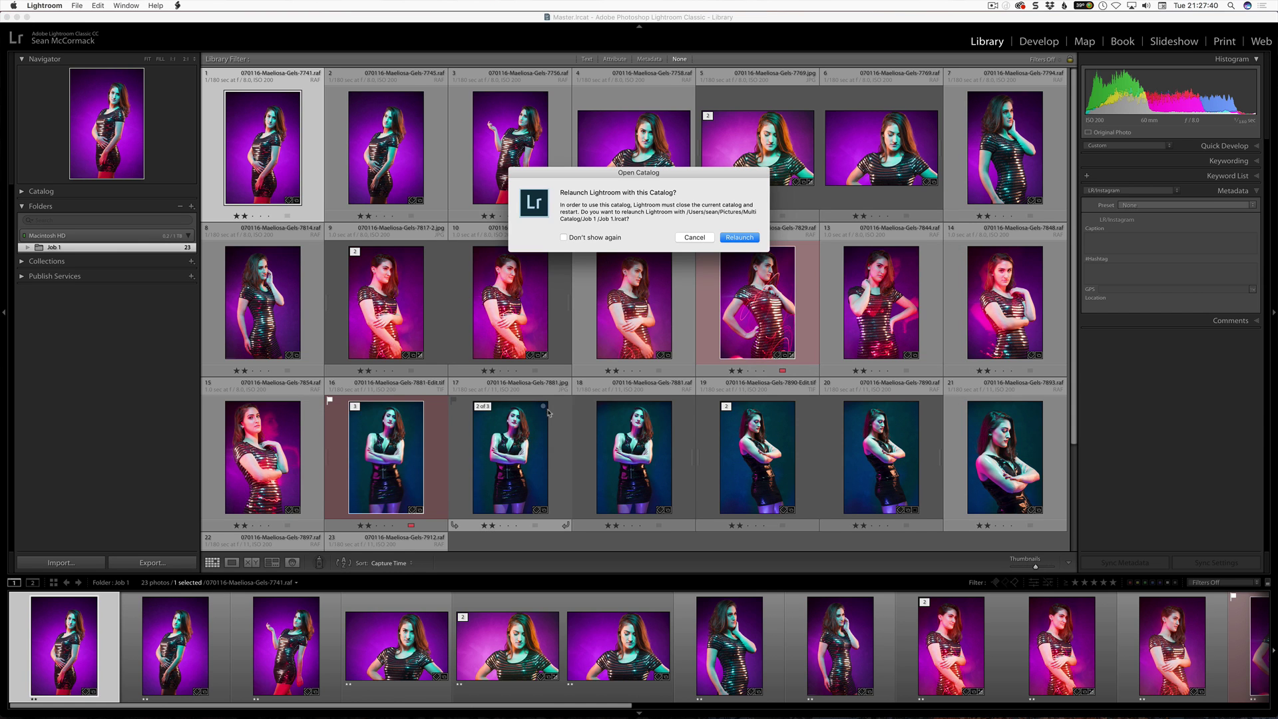
left_click(739, 238)
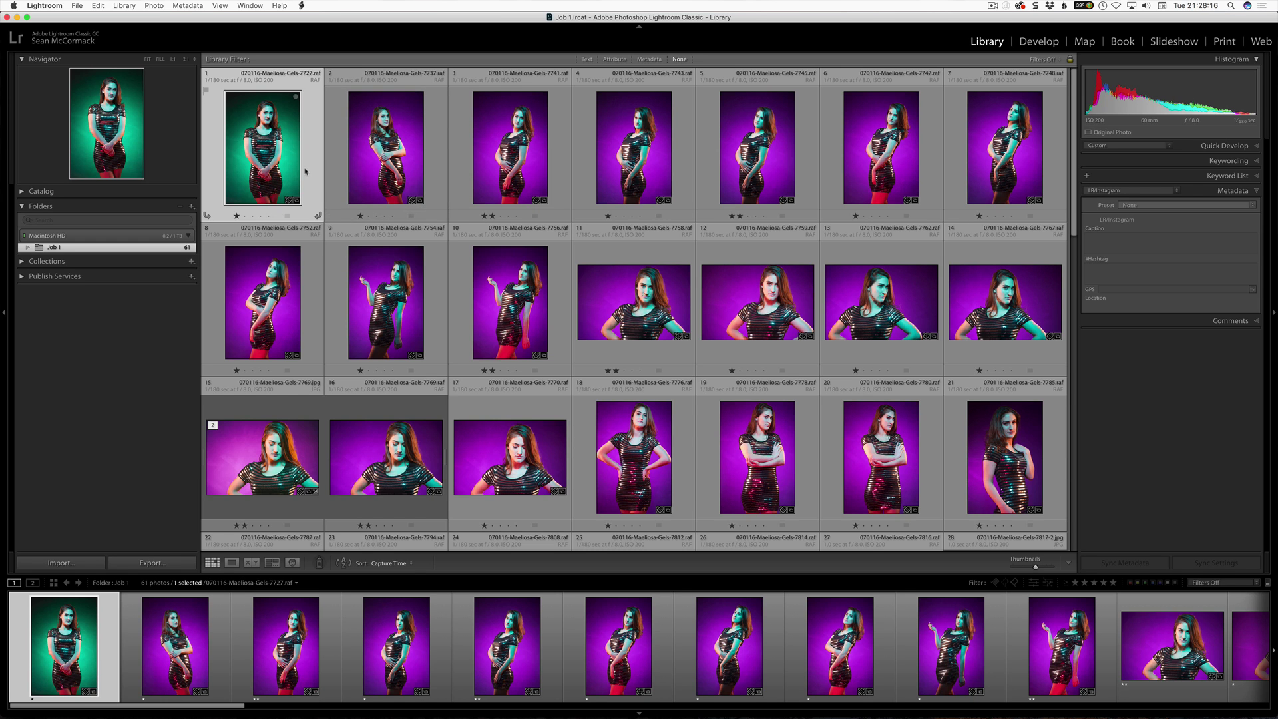
Step: Open Job 2.lrcat from the Job 2 folder in Finder and relaunch Lightroom with it
key("super+r")
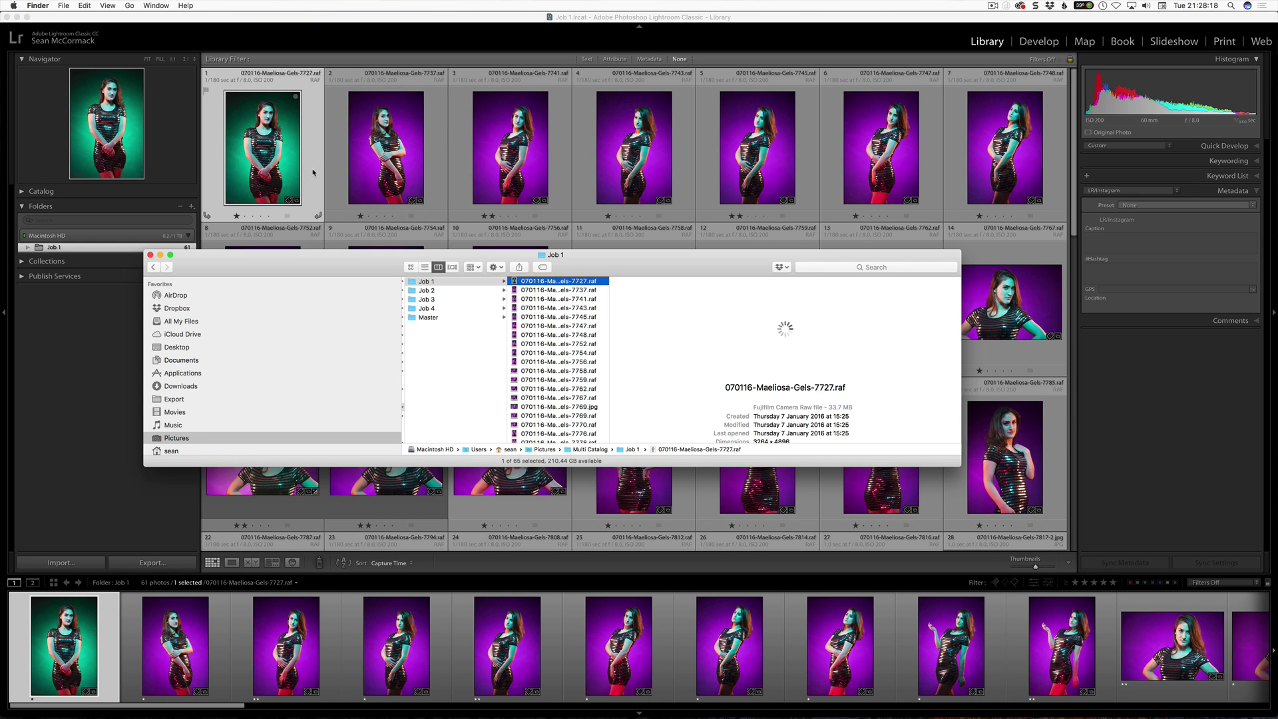
left_click(469, 291)
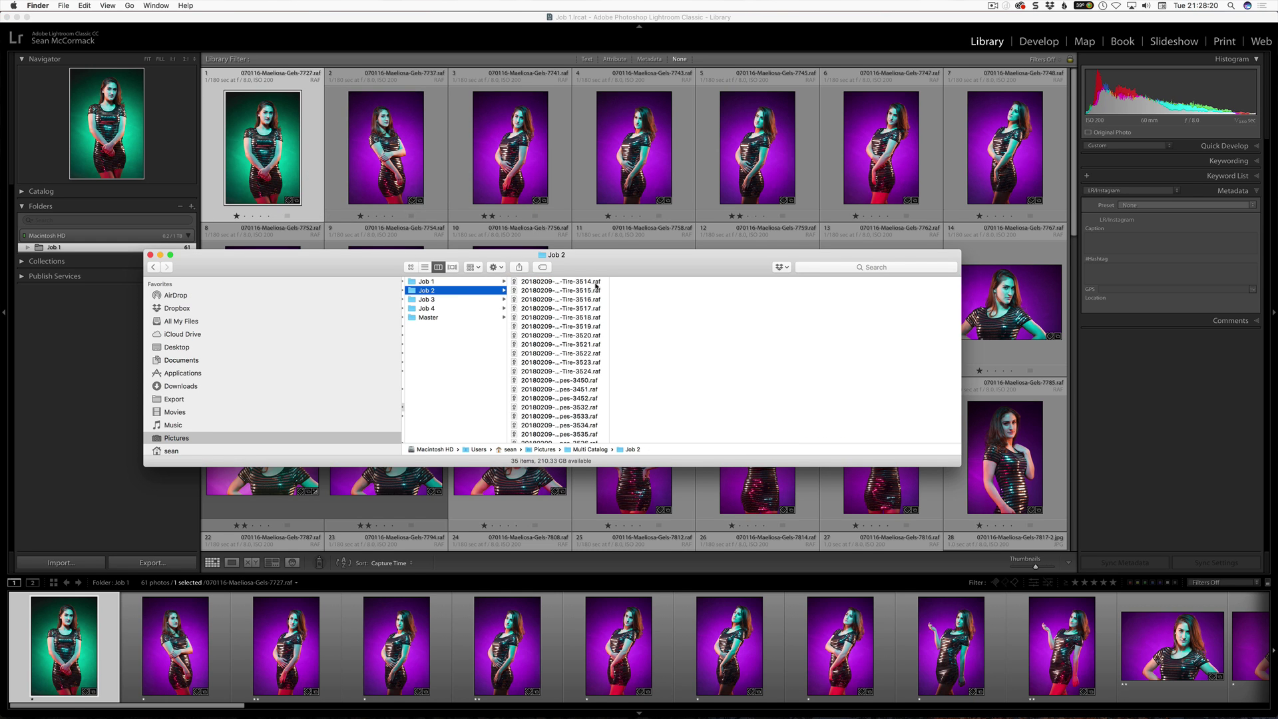
scroll(566, 376, "down", 5)
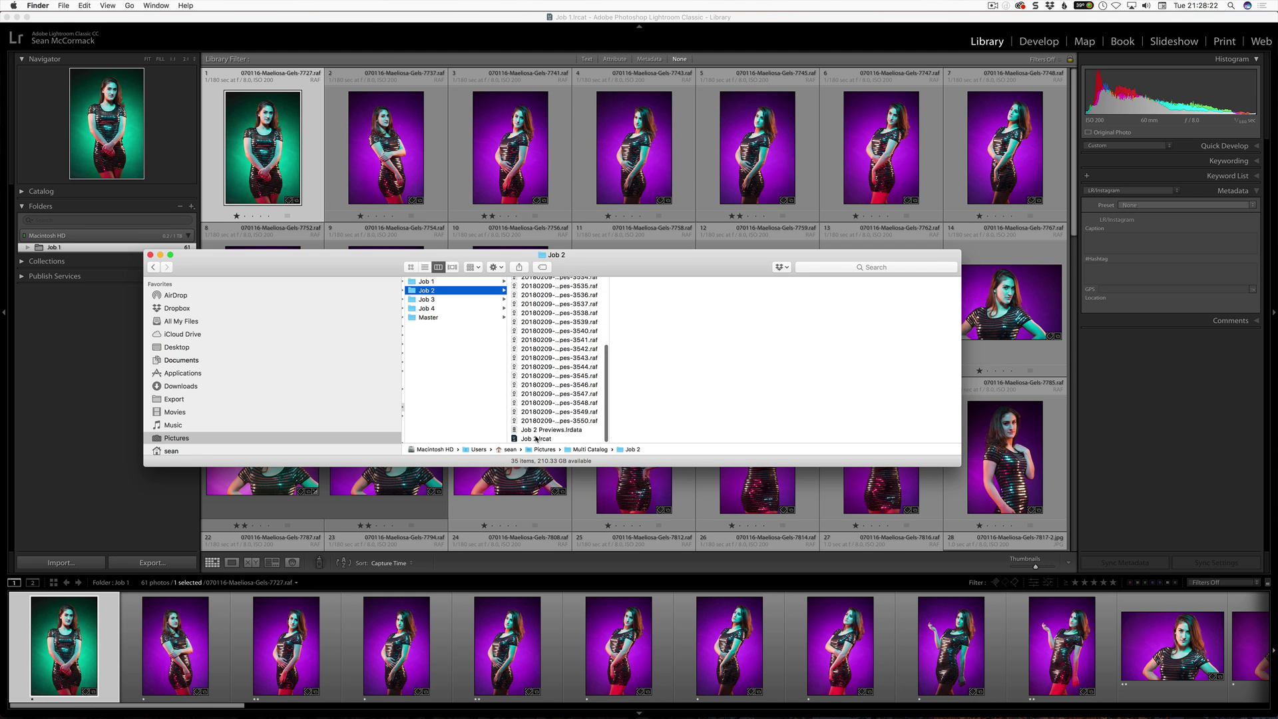
double_click(527, 439)
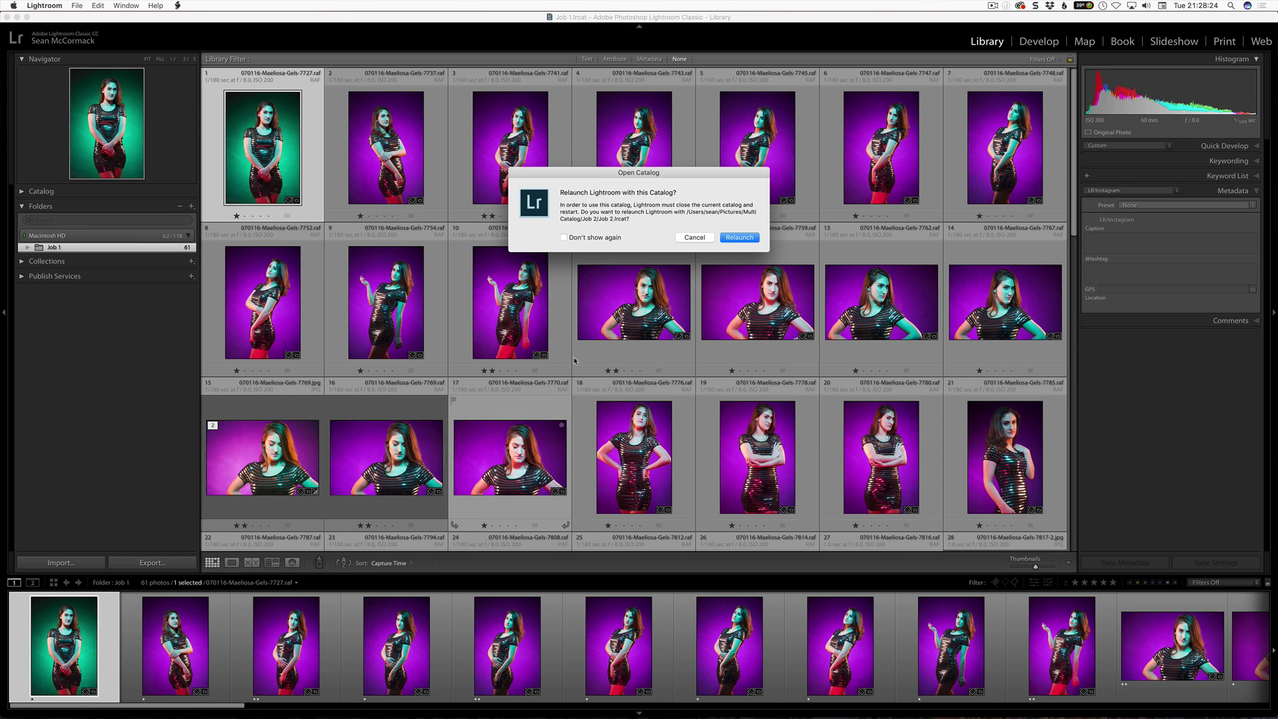
key("Return")
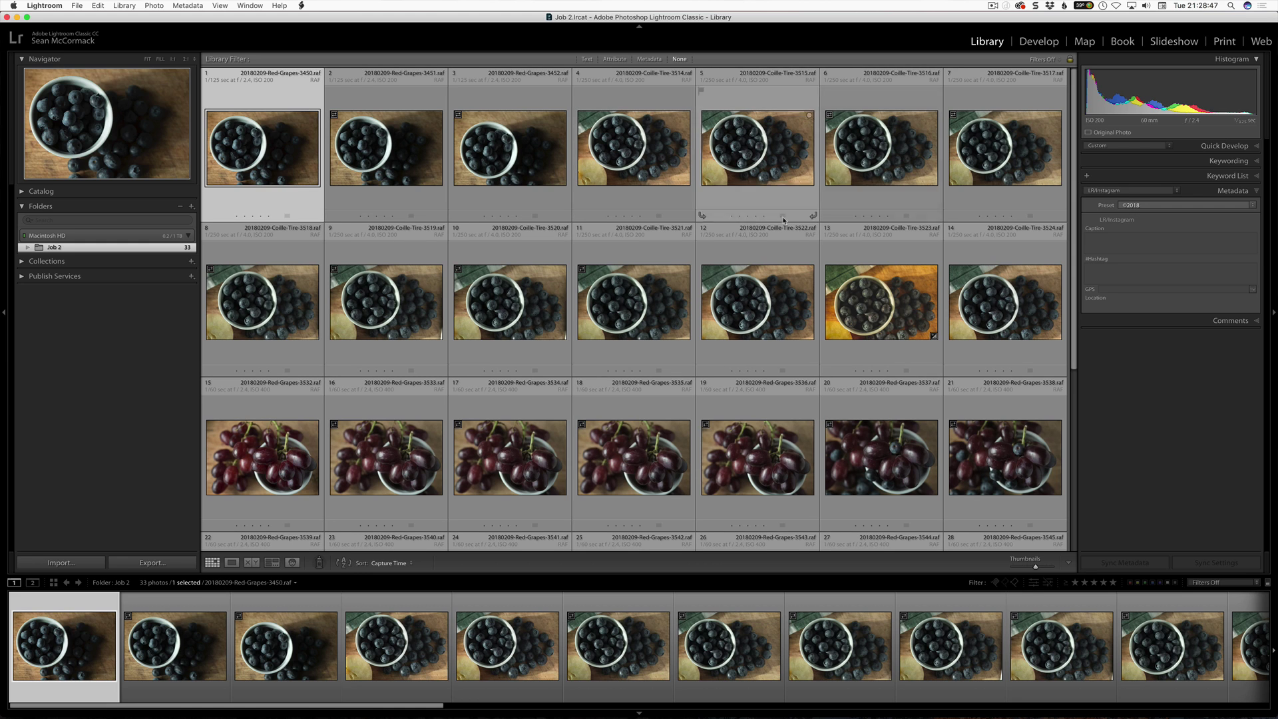
Step: Give photo 20180209-Red-Grapes-3451 a 2-star rating from its enlarged view
double_click(400, 158)
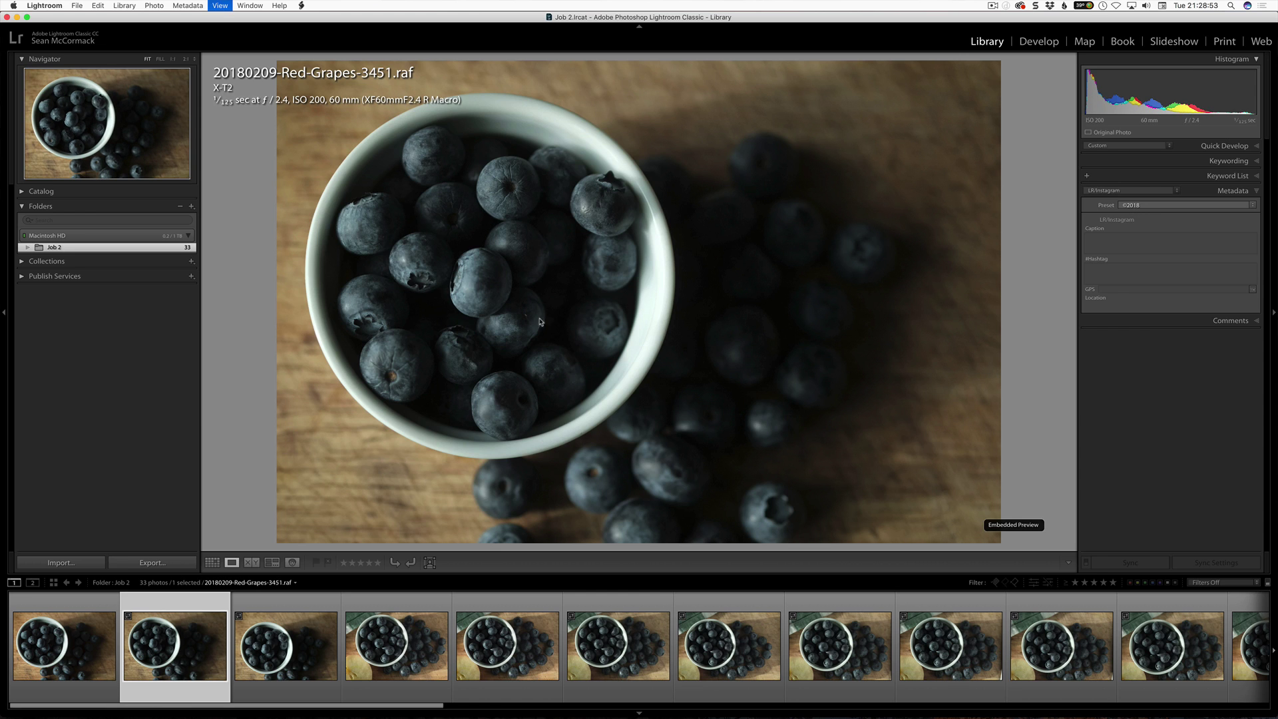
key("d")
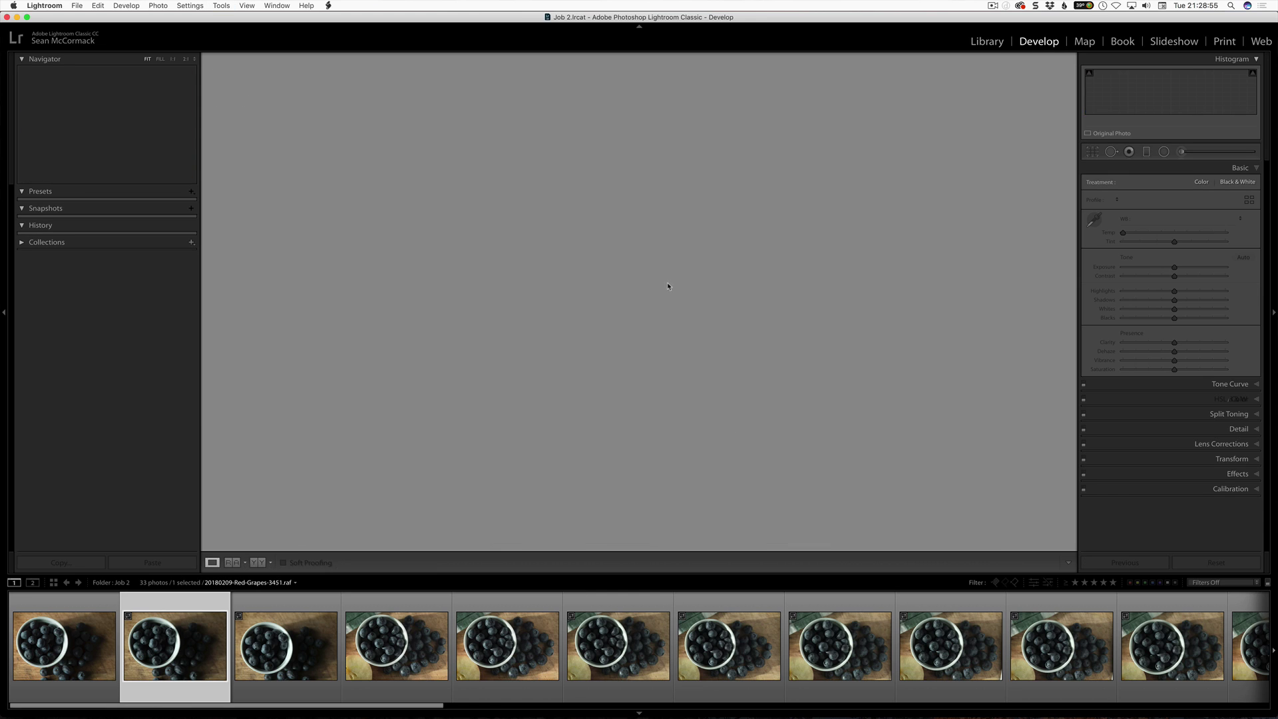
key("2")
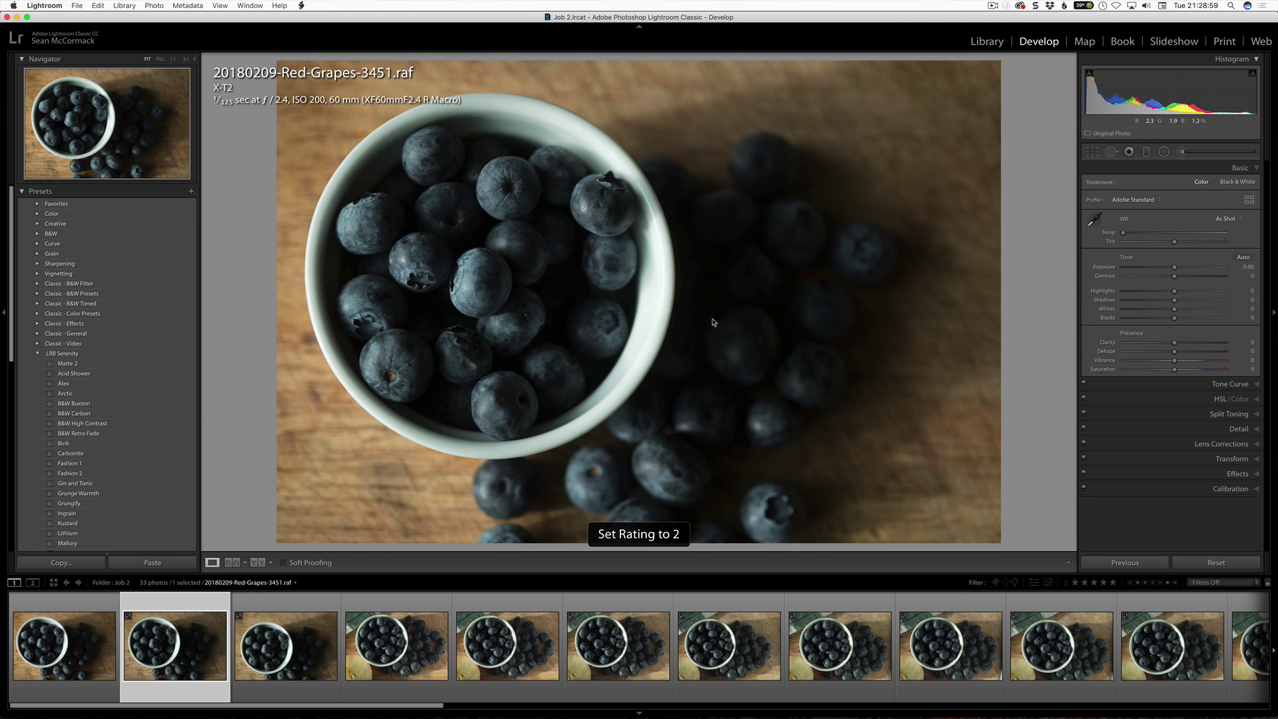
key("g")
Step: Rate six more grid photos (18, 12, 33, 24, 16, 23) two stars each
left_click(633, 443)
key("2")
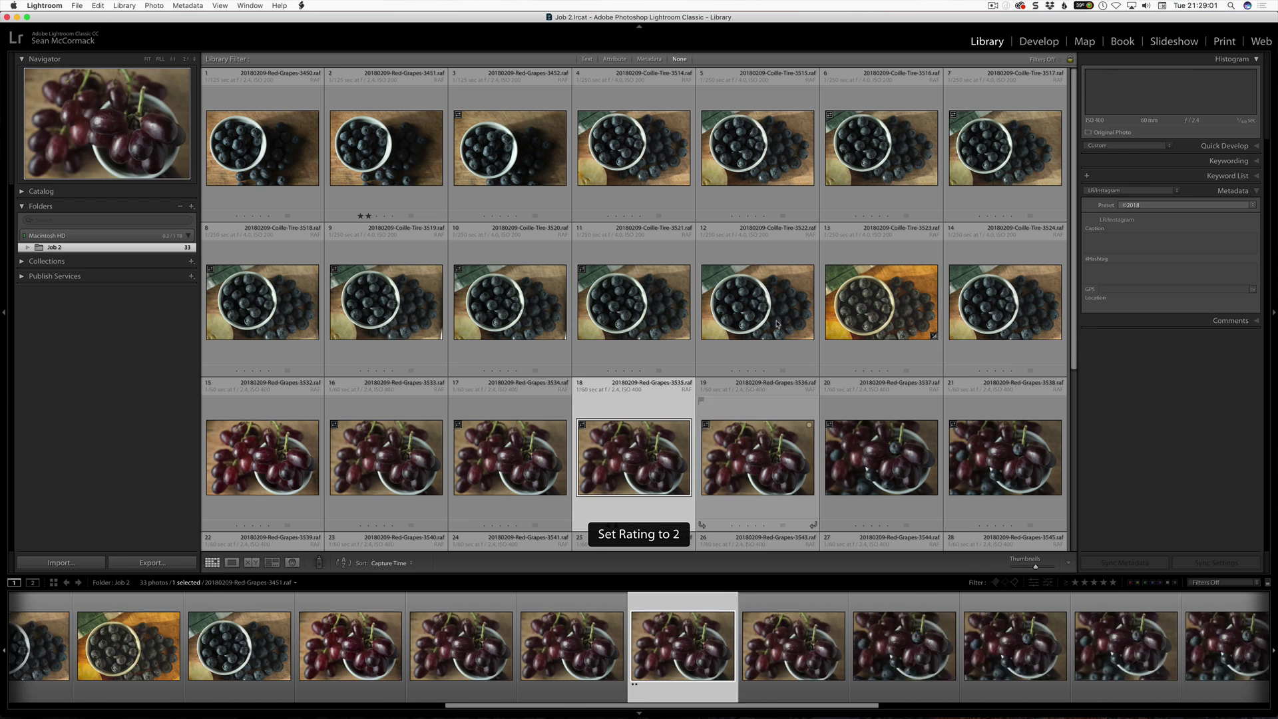
left_click(779, 319)
key("2")
scroll(629, 377, "down", 4)
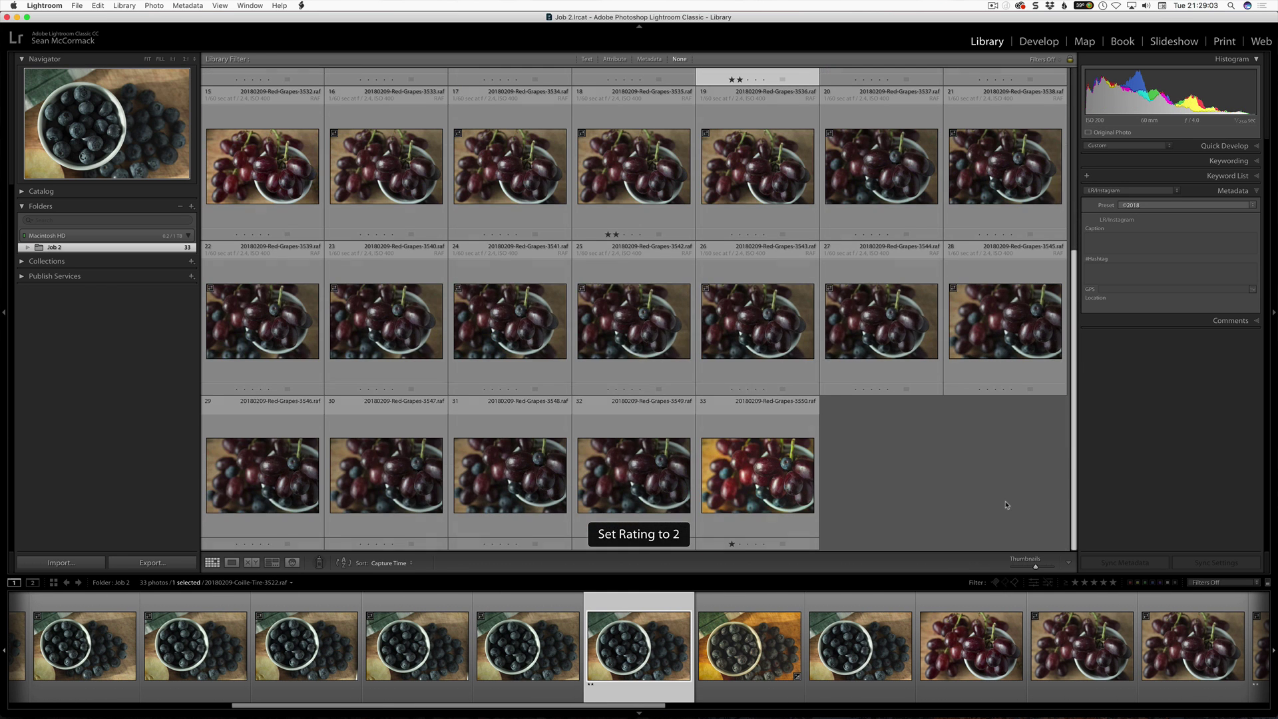
left_click(759, 490)
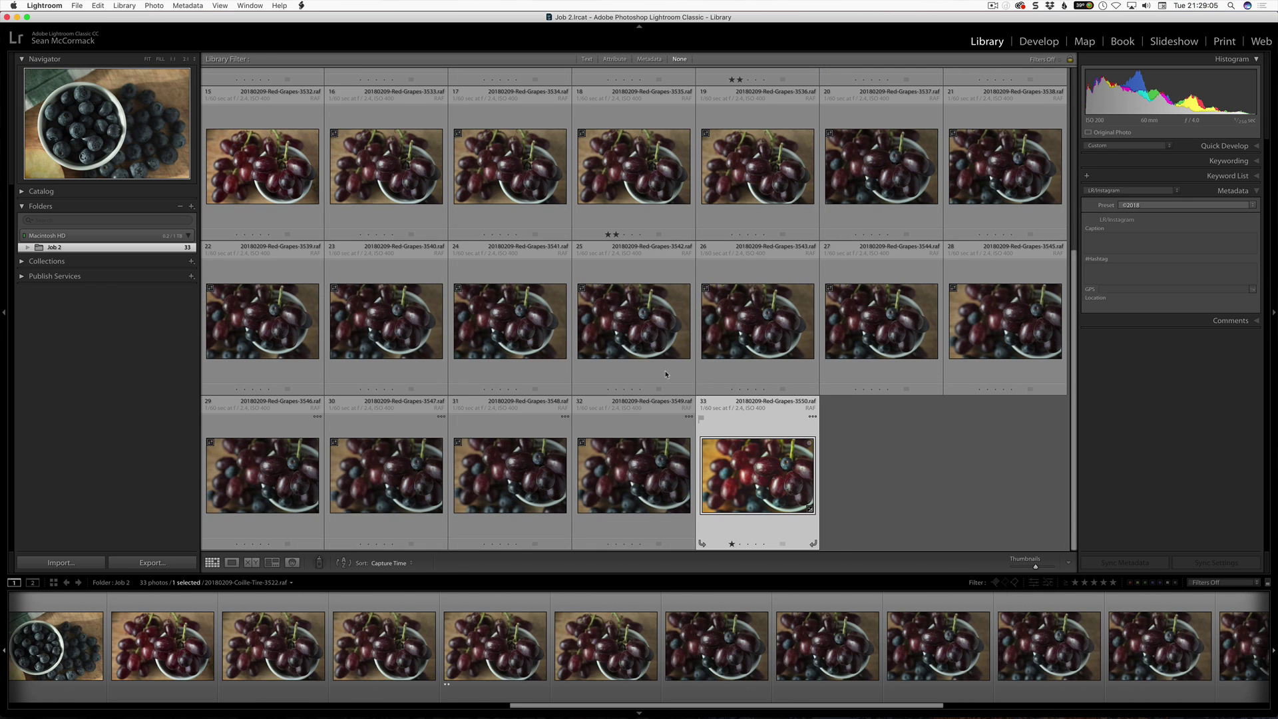
key("2")
left_click(538, 330)
key("2")
left_click(386, 166)
key("2")
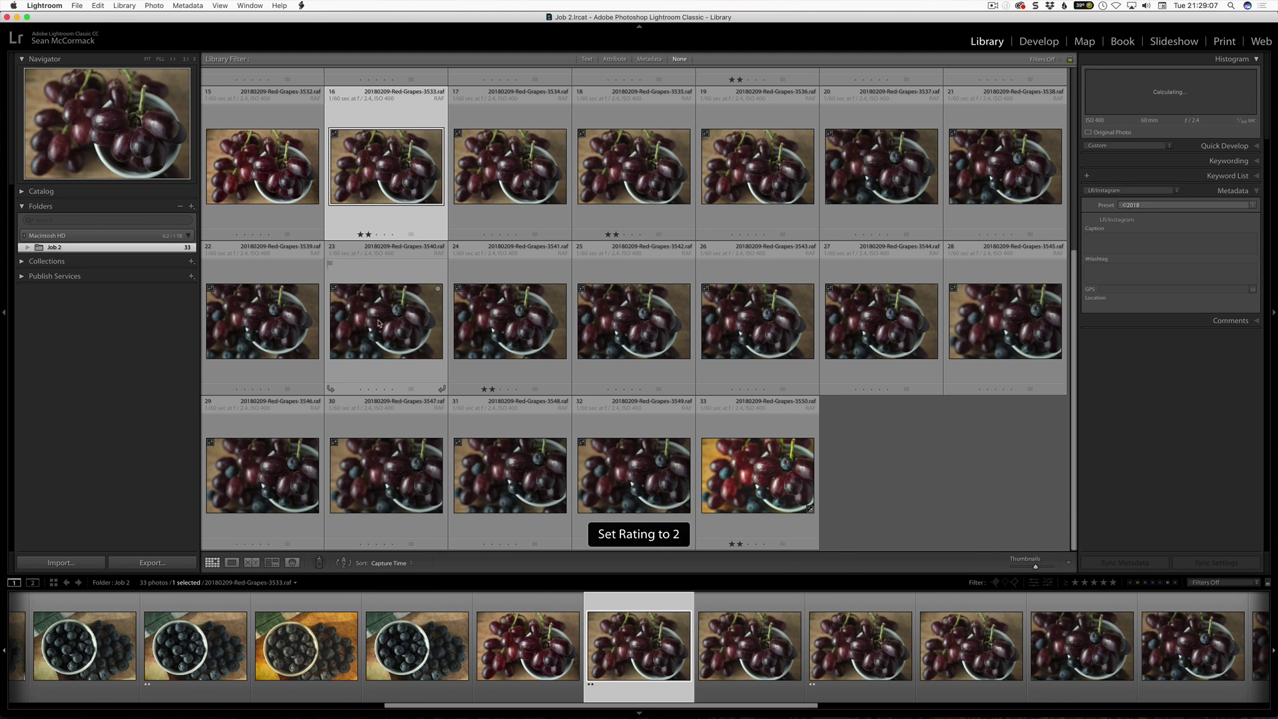
left_click(381, 325)
key("2")
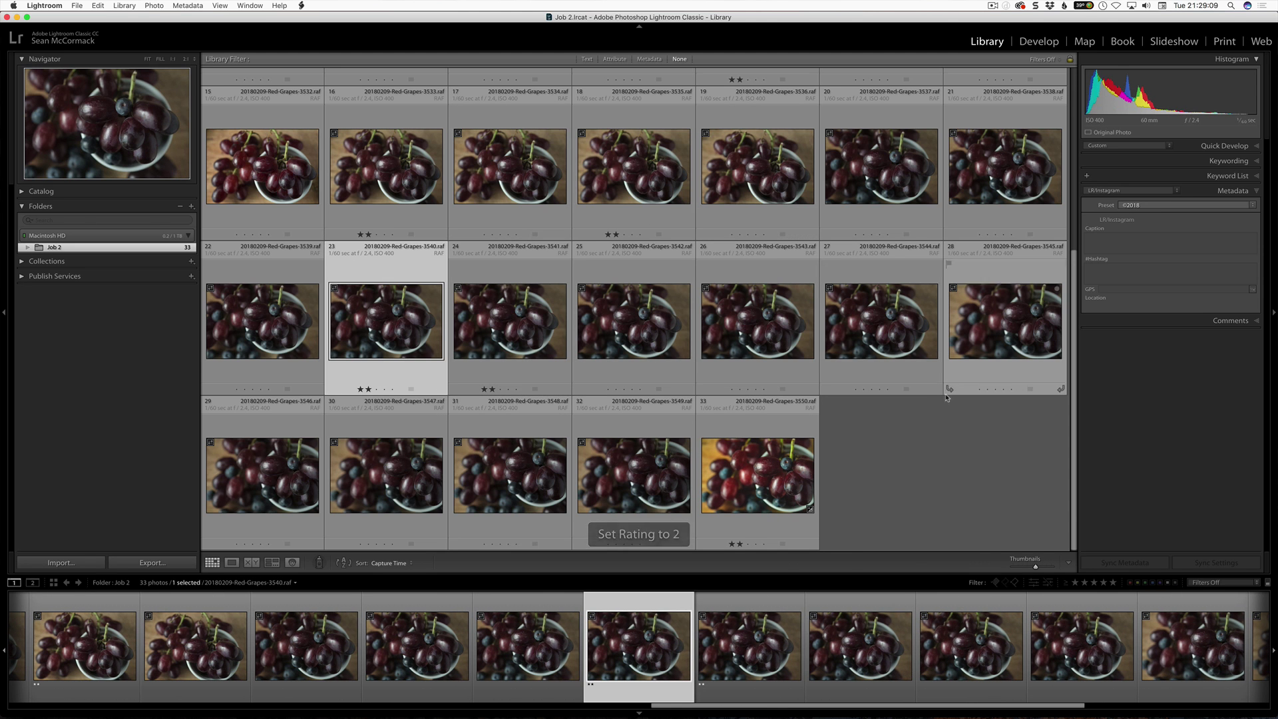
Step: Filter the grid to photos rated 2 stars and higher and select all seven
left_click(1086, 583)
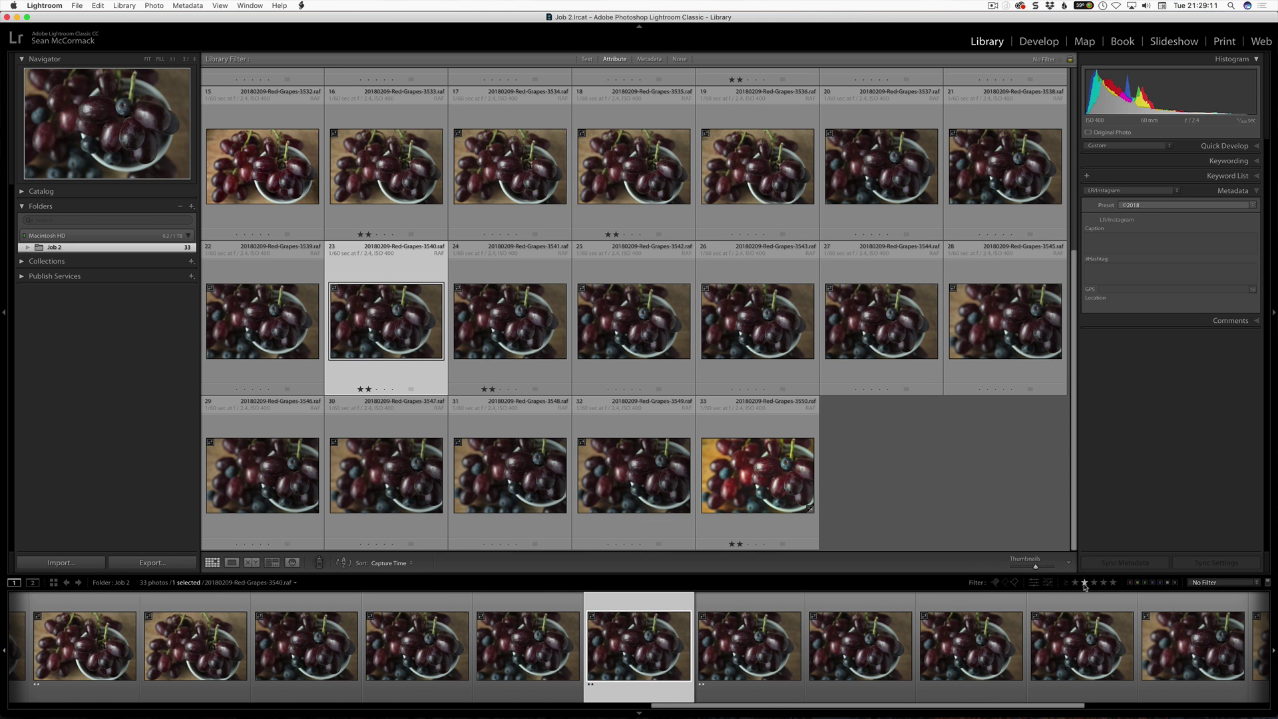
left_click(1085, 583)
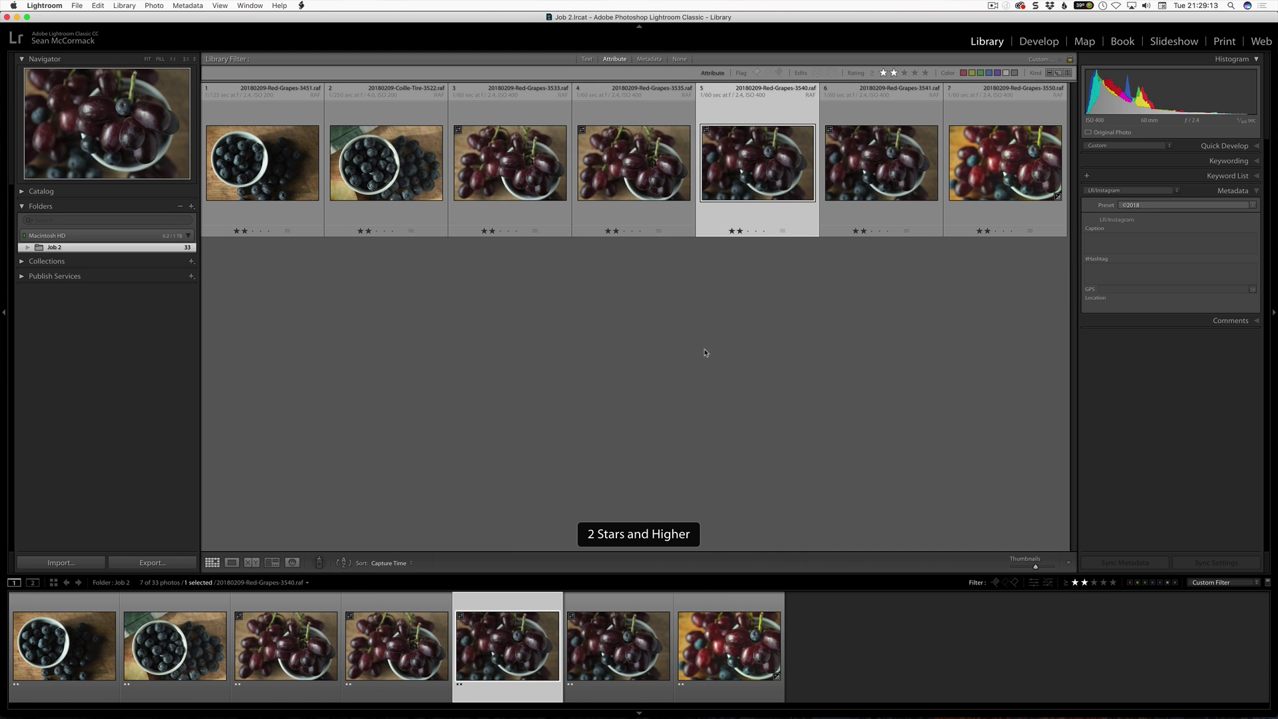
left_click(309, 164)
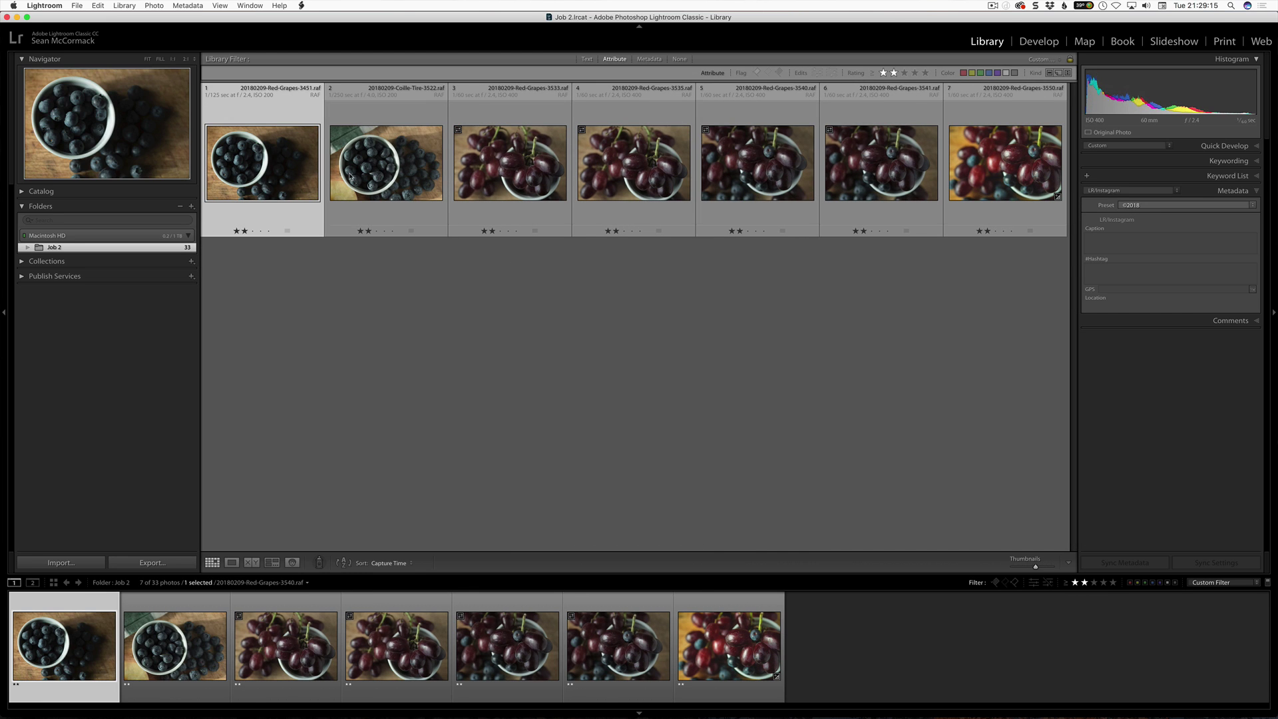
left_click(992, 196, "shift")
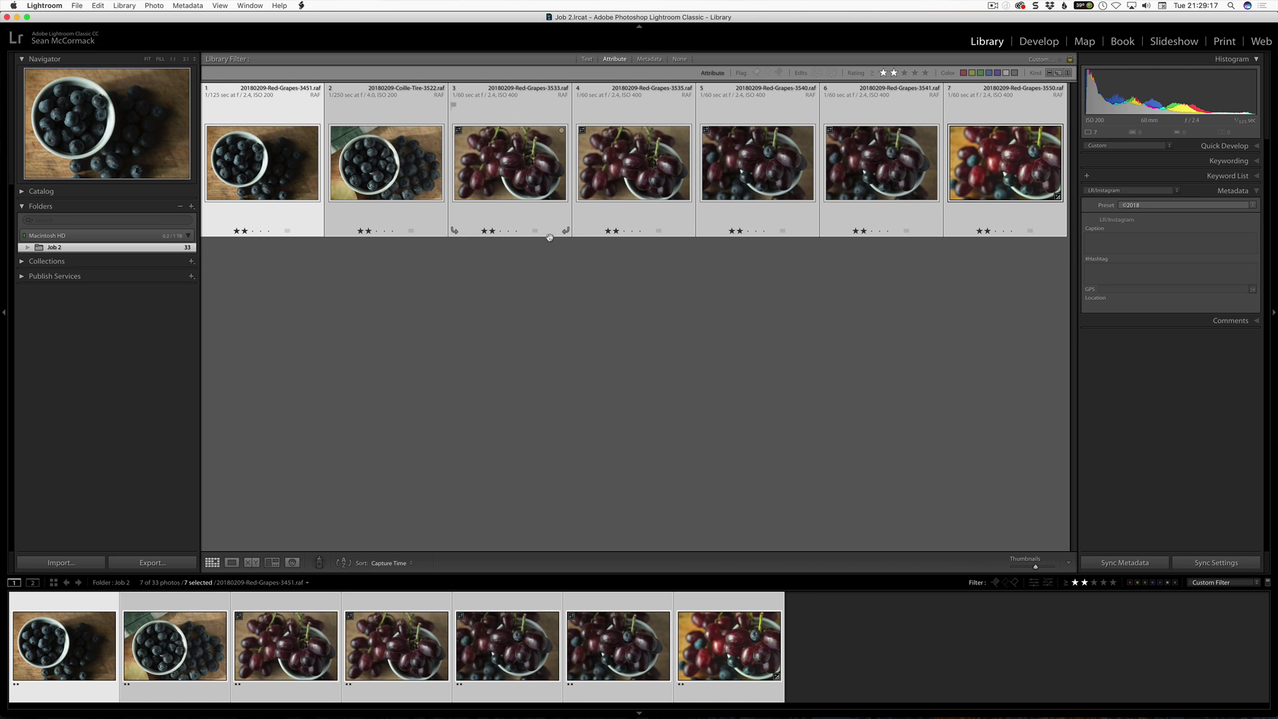
Step: Export the seven selected photos as a new catalog named 'Job 2 temp'
left_click(77, 5)
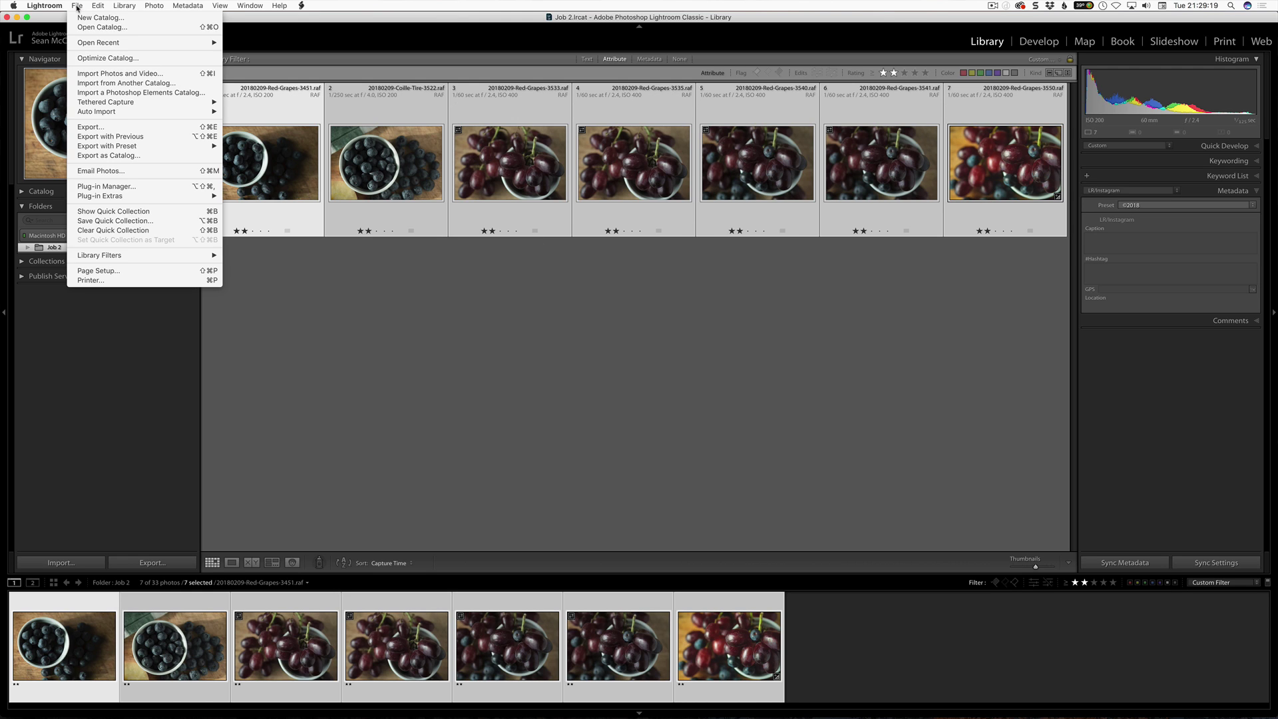
left_click(150, 158)
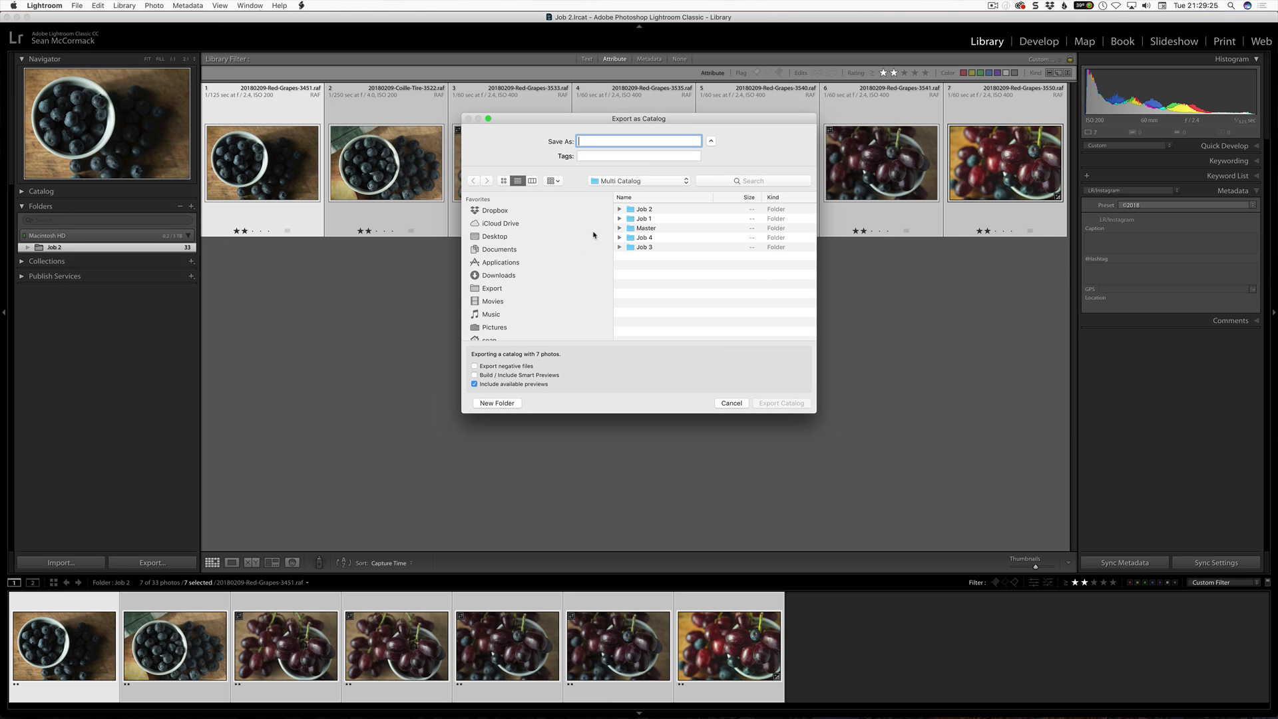
type("Job 2 temp")
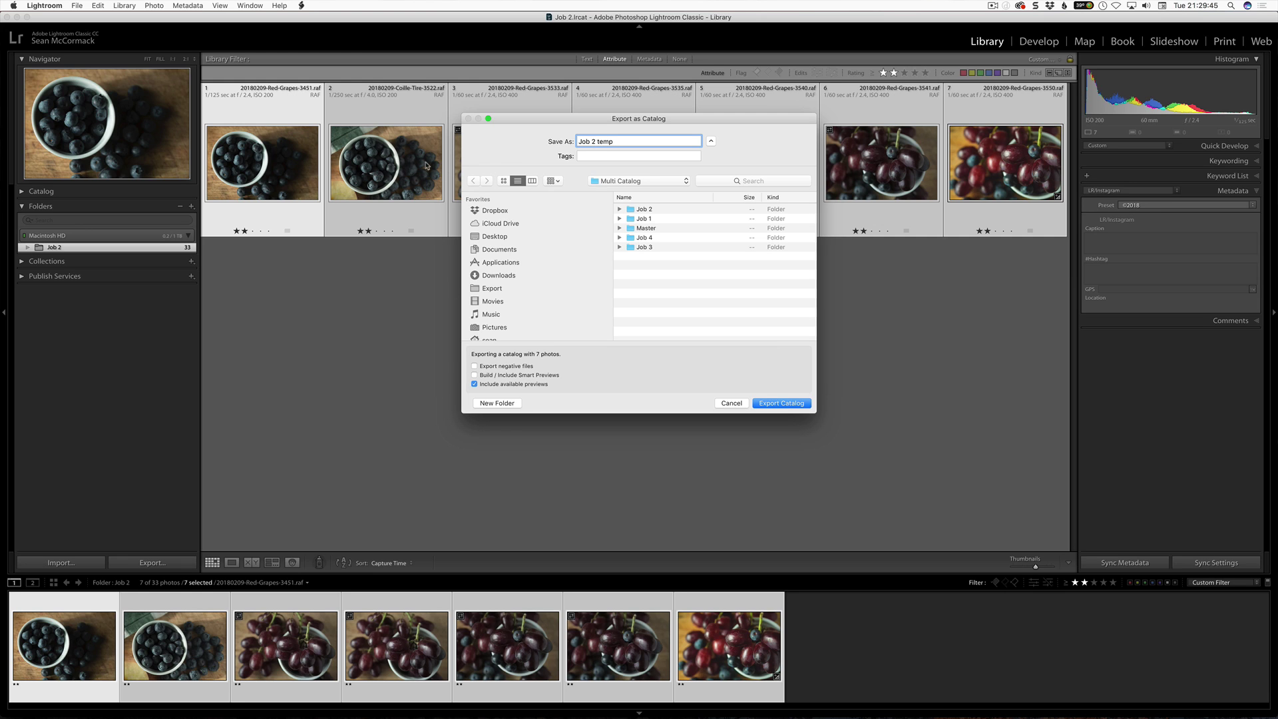
left_click(771, 404)
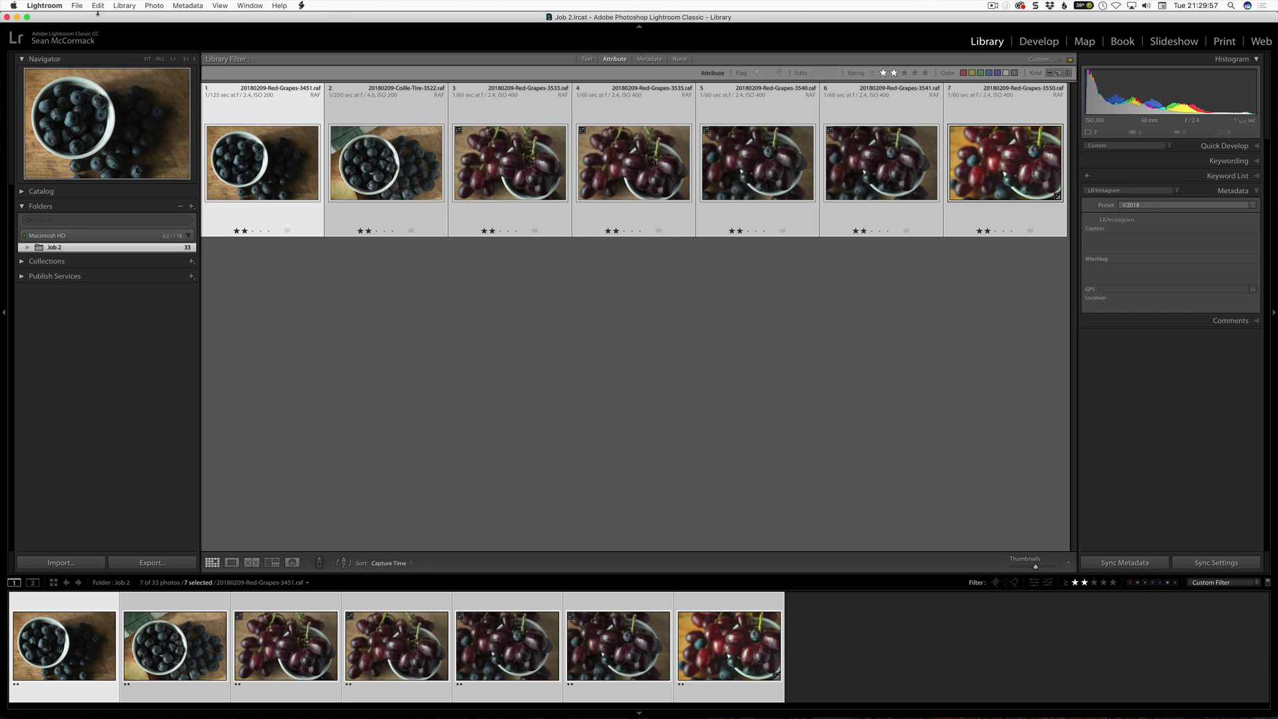
Step: Reopen the Master catalog from the recent catalogs list and relaunch
left_click(76, 6)
mouse_move(148, 47)
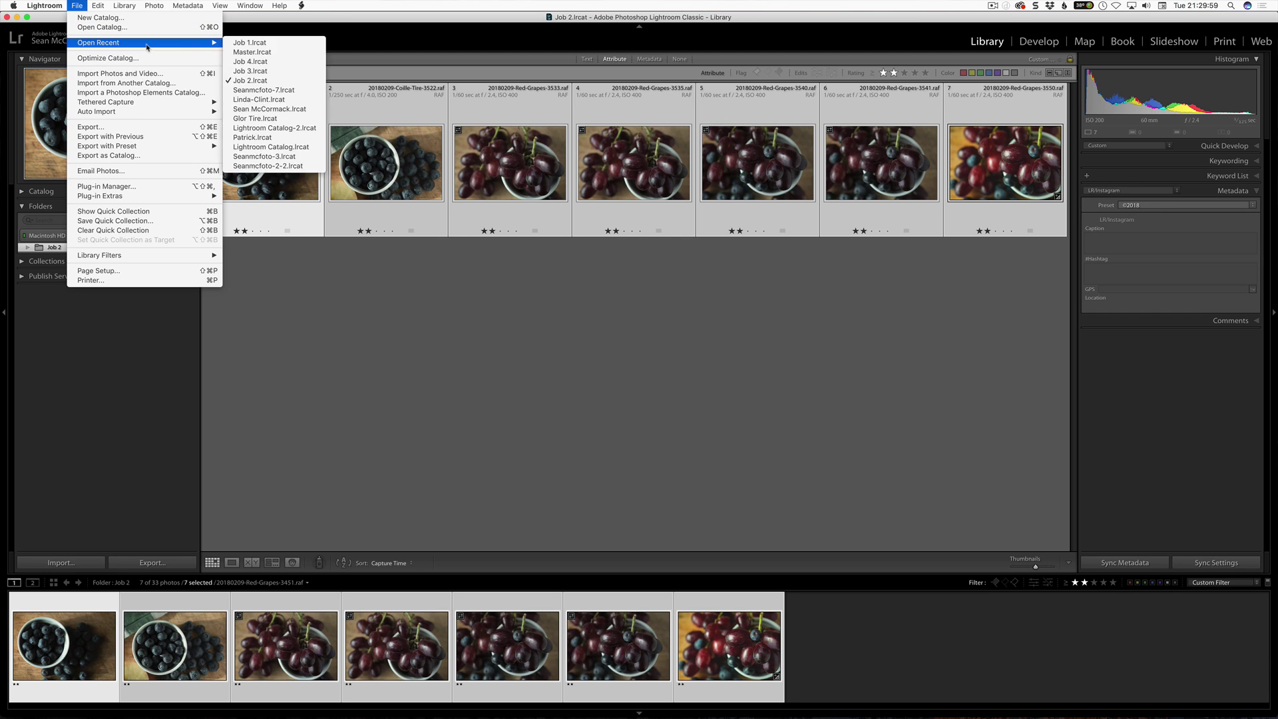
left_click(288, 53)
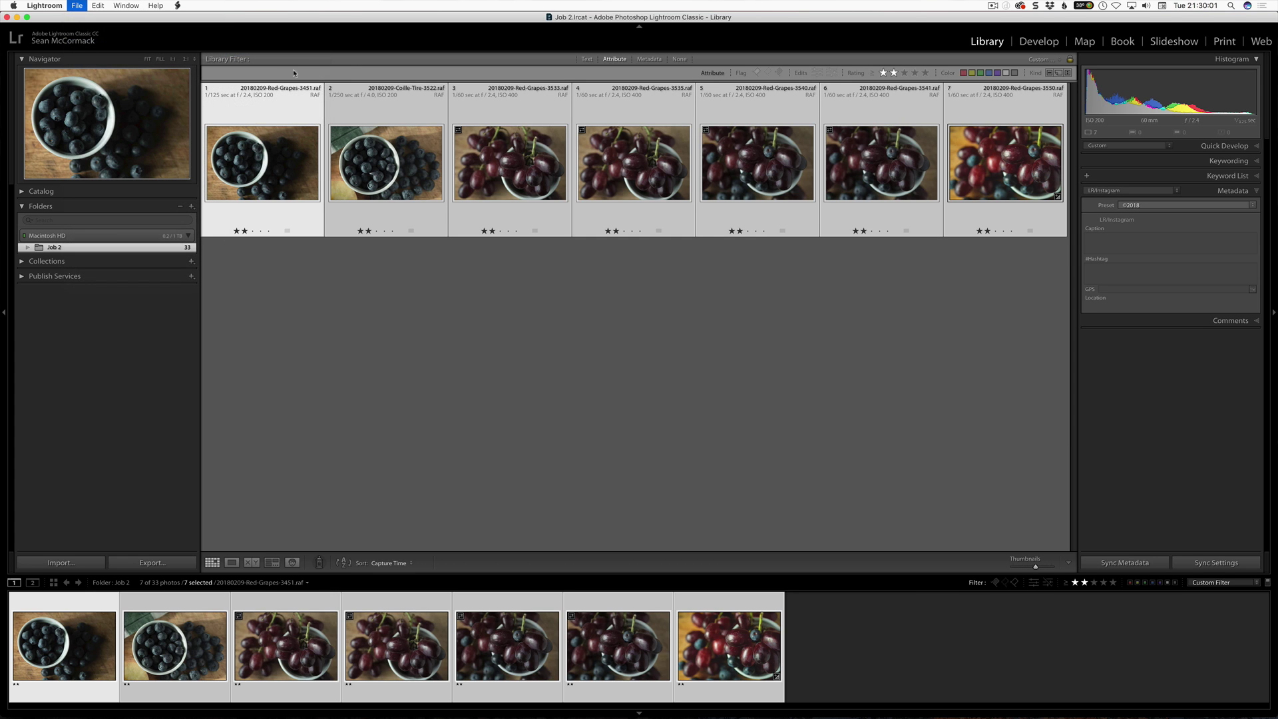
left_click(749, 238)
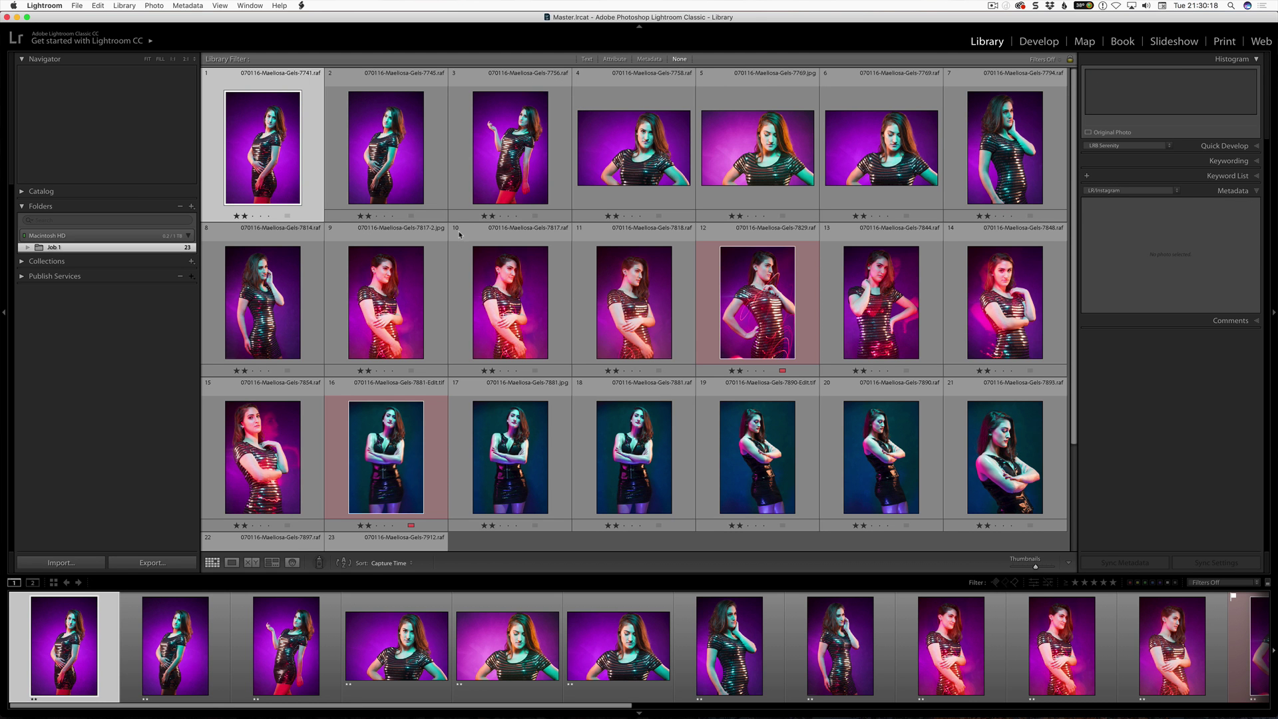
Step: Import the seven photos from Job 2 temp.lrcat into Master
left_click(77, 6)
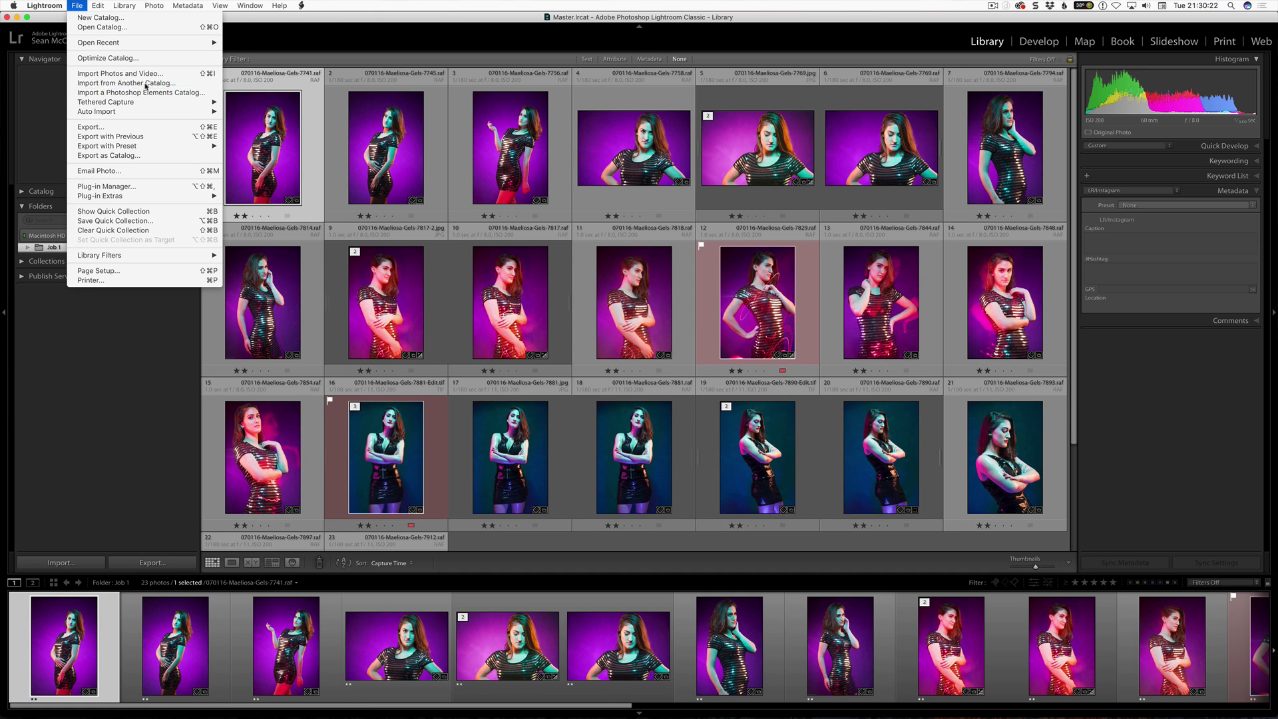
left_click(145, 84)
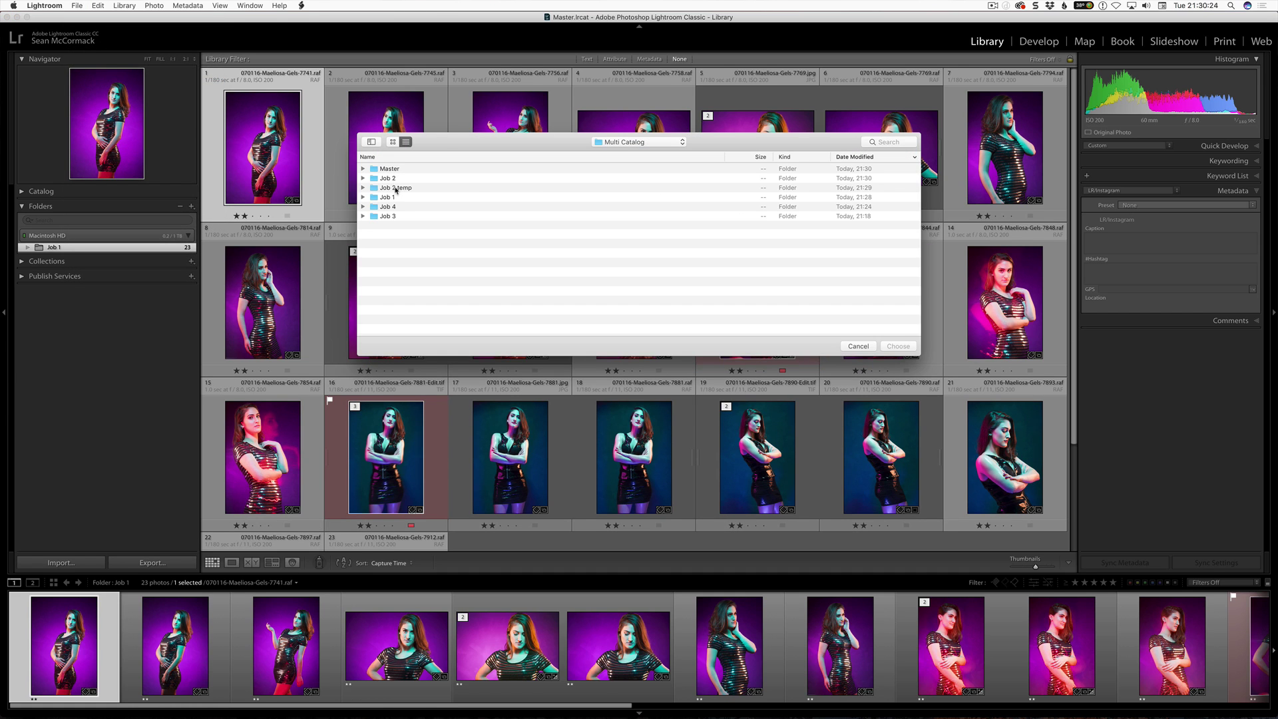
double_click(395, 187)
left_click(403, 178)
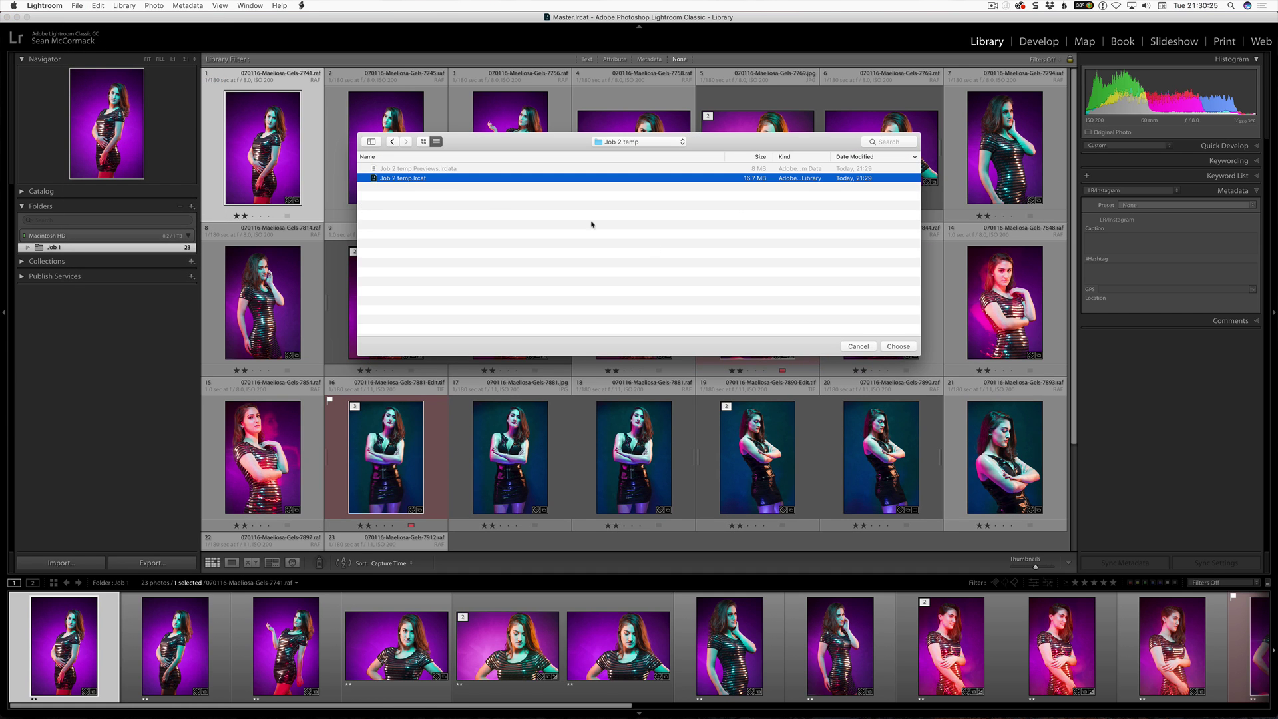
left_click(910, 352)
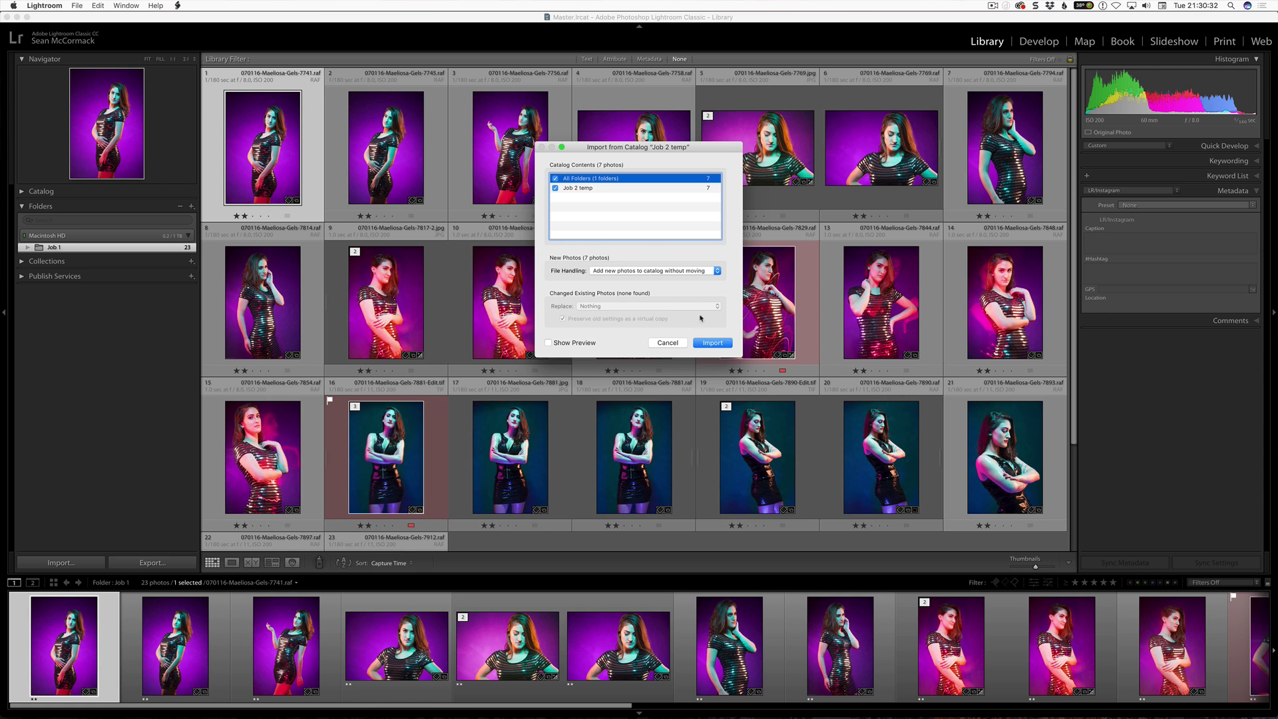
left_click(713, 343)
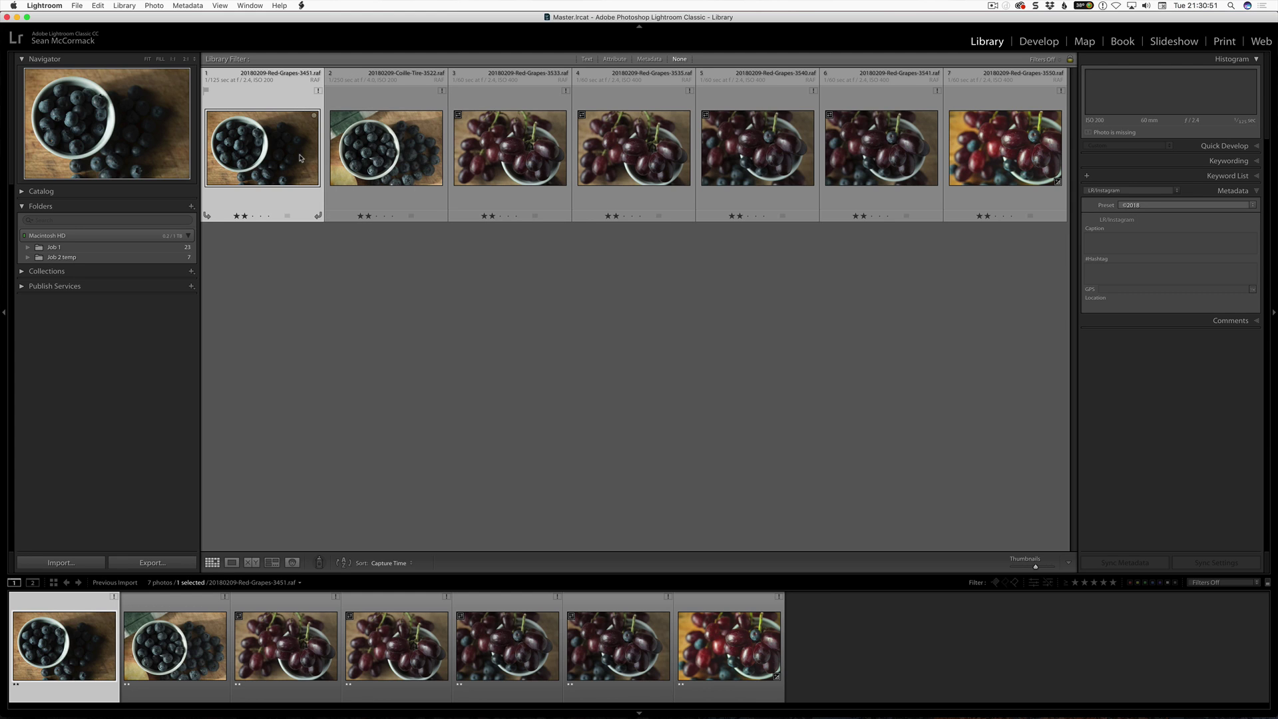
Step: Relink the missing photo to 20180209-Red-Grapes-3451.raf in Multi Catalog > Job 2
left_click(318, 90)
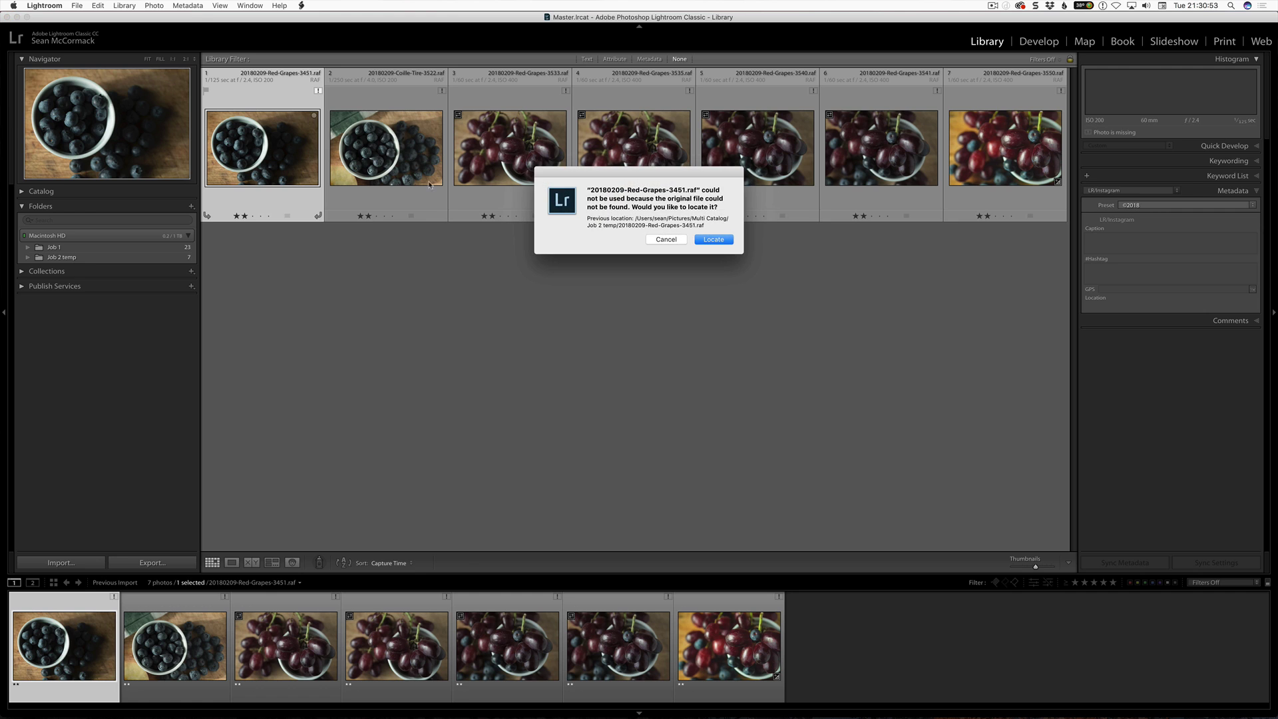
left_click(726, 242)
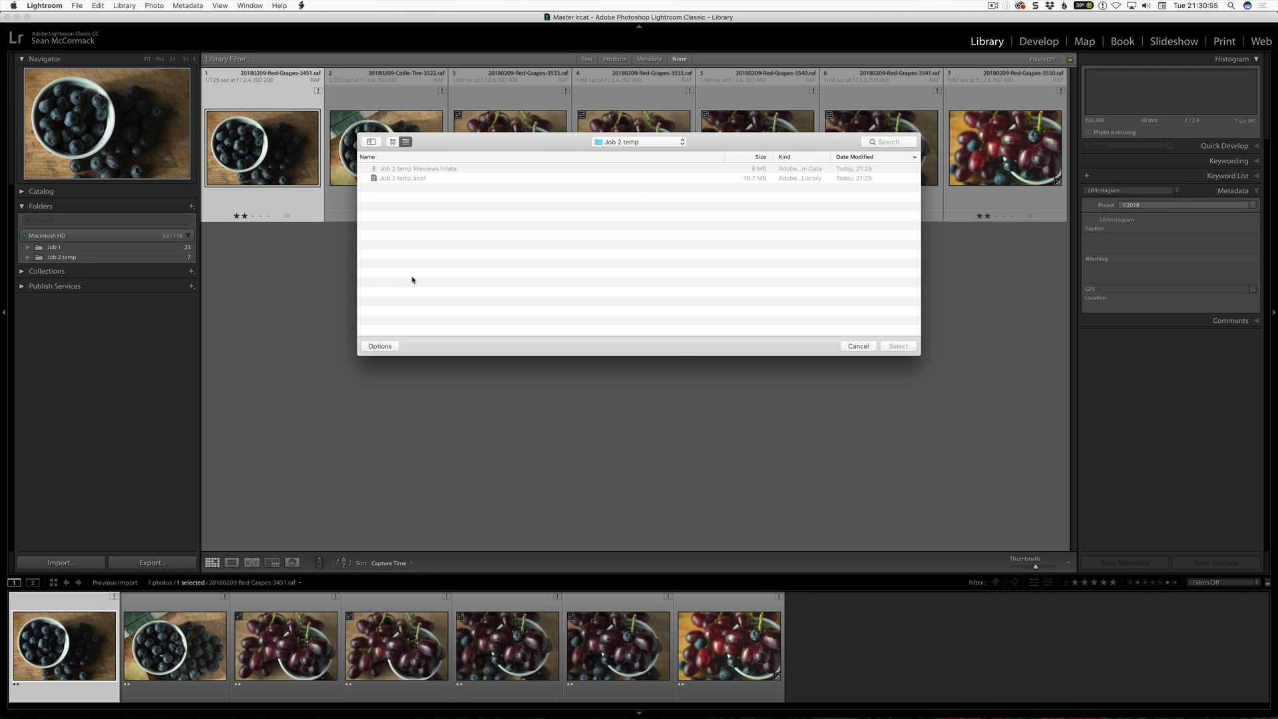
left_click(592, 143)
left_click(606, 153)
double_click(426, 188)
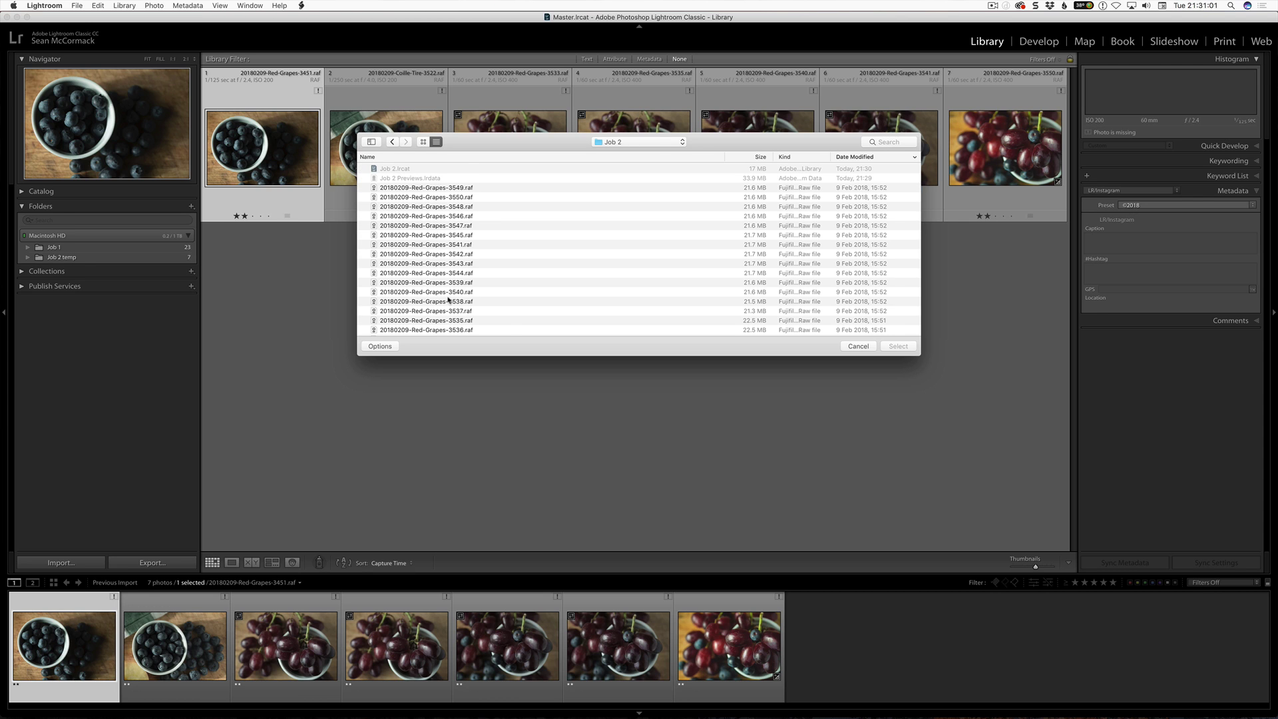
scroll(495, 323, "down", 5)
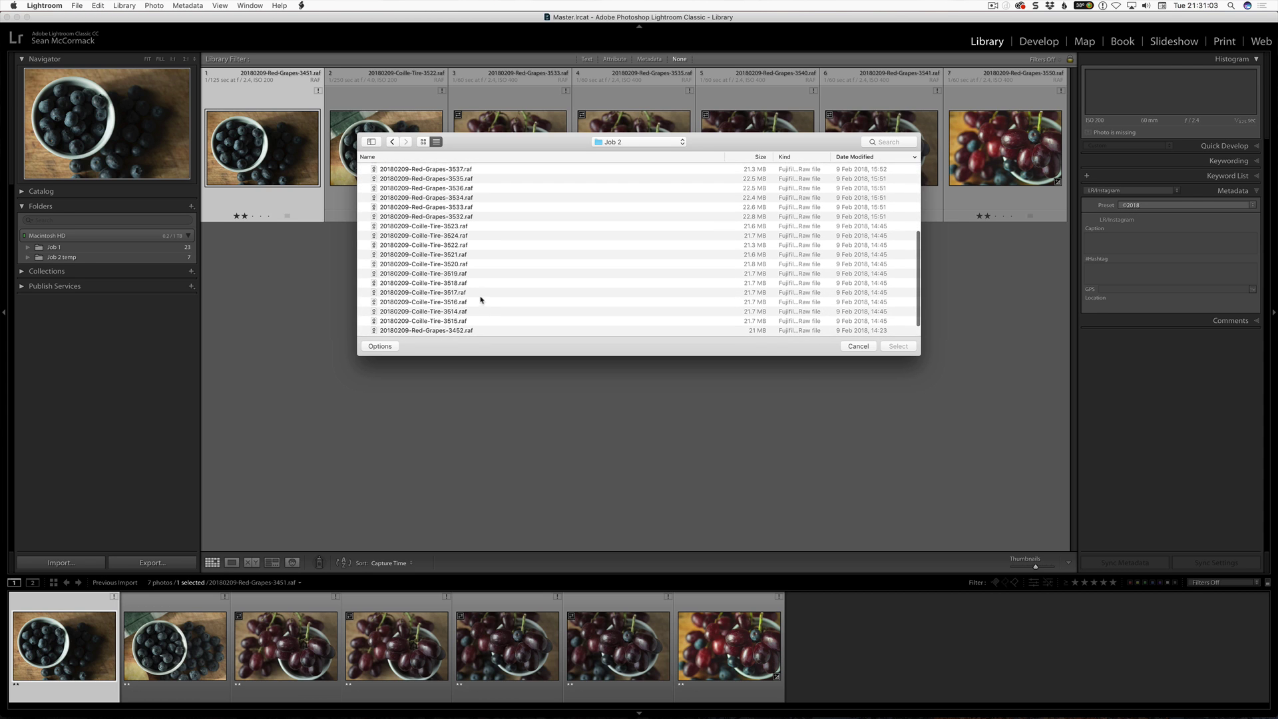
scroll(453, 280, "down", 2)
left_click(432, 323)
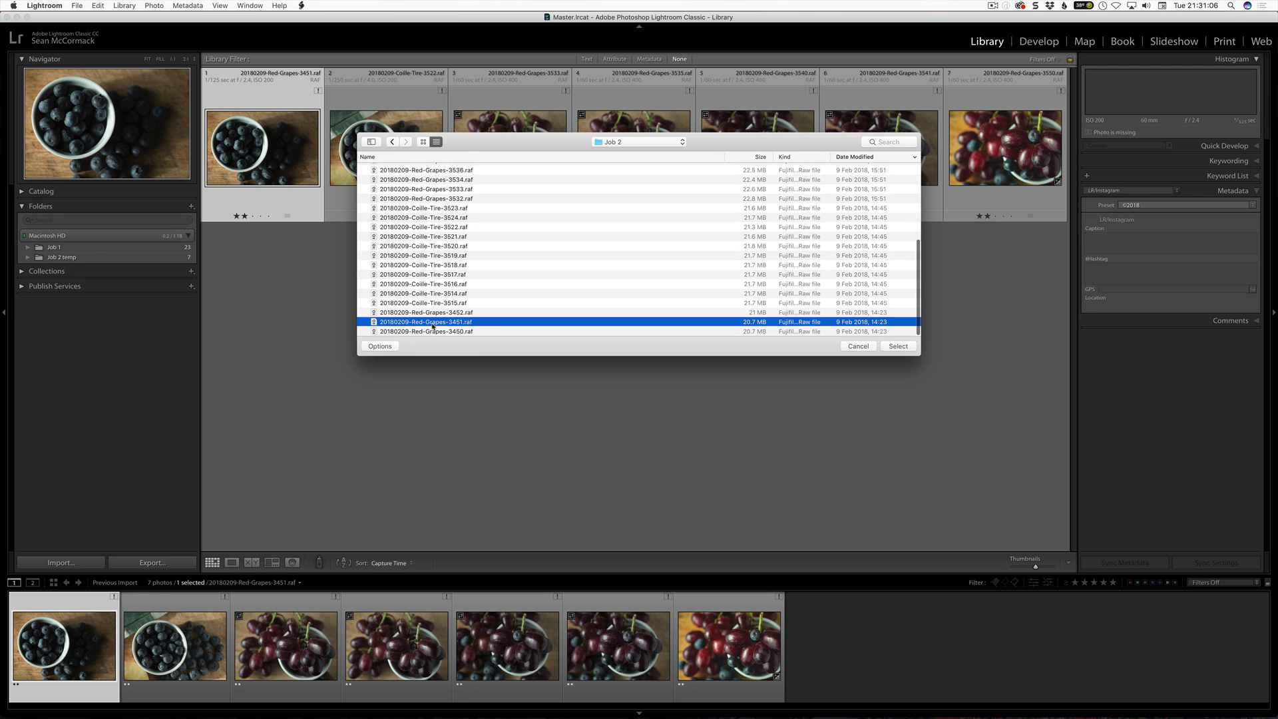
left_click(898, 346)
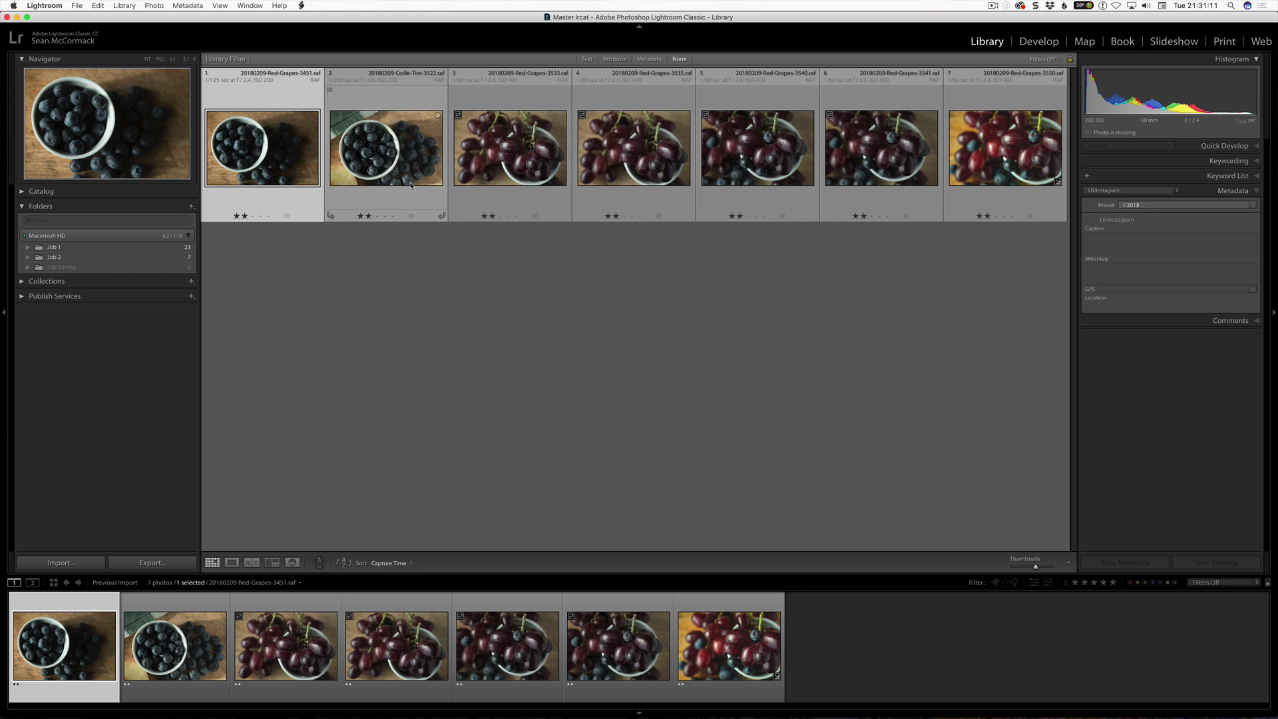
Step: Remove the emptied Job 2 temp folder from the Master catalog
left_click(107, 265)
key("Delete")
key("super+Tab")
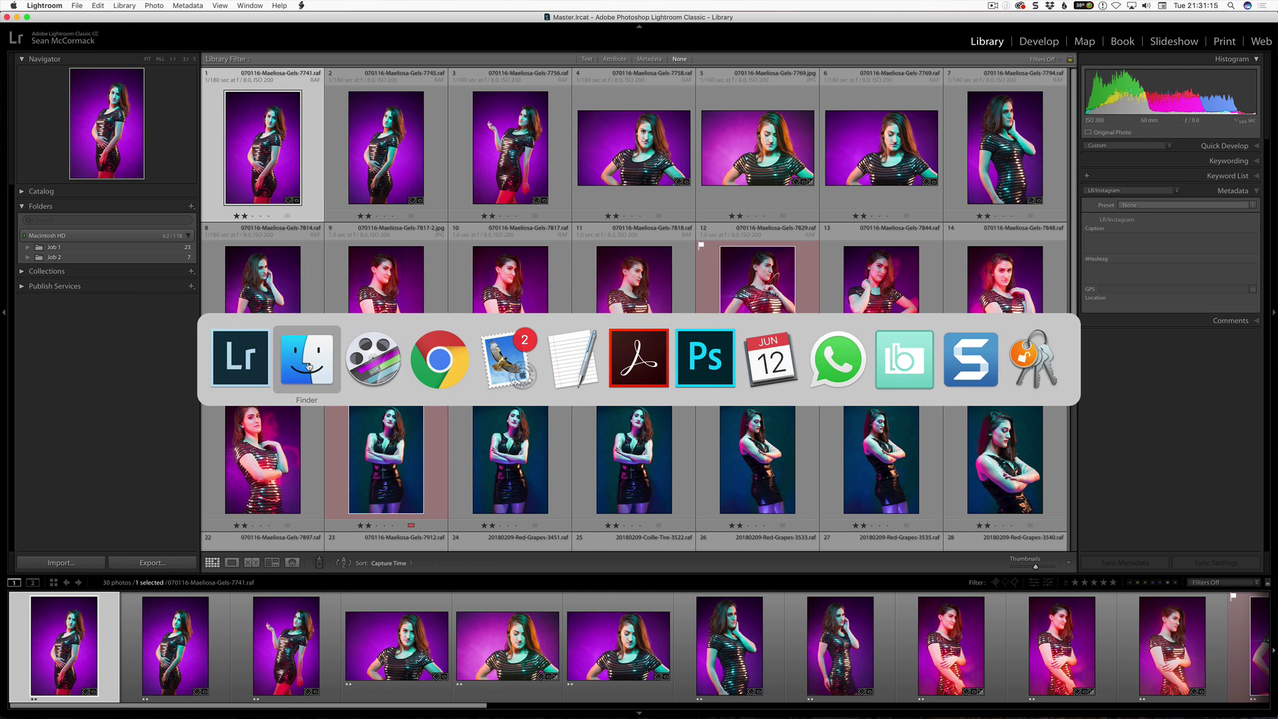
Step: Delete the Job 2 temp folder in Finder and open Job 3.lrcat
left_click(445, 300)
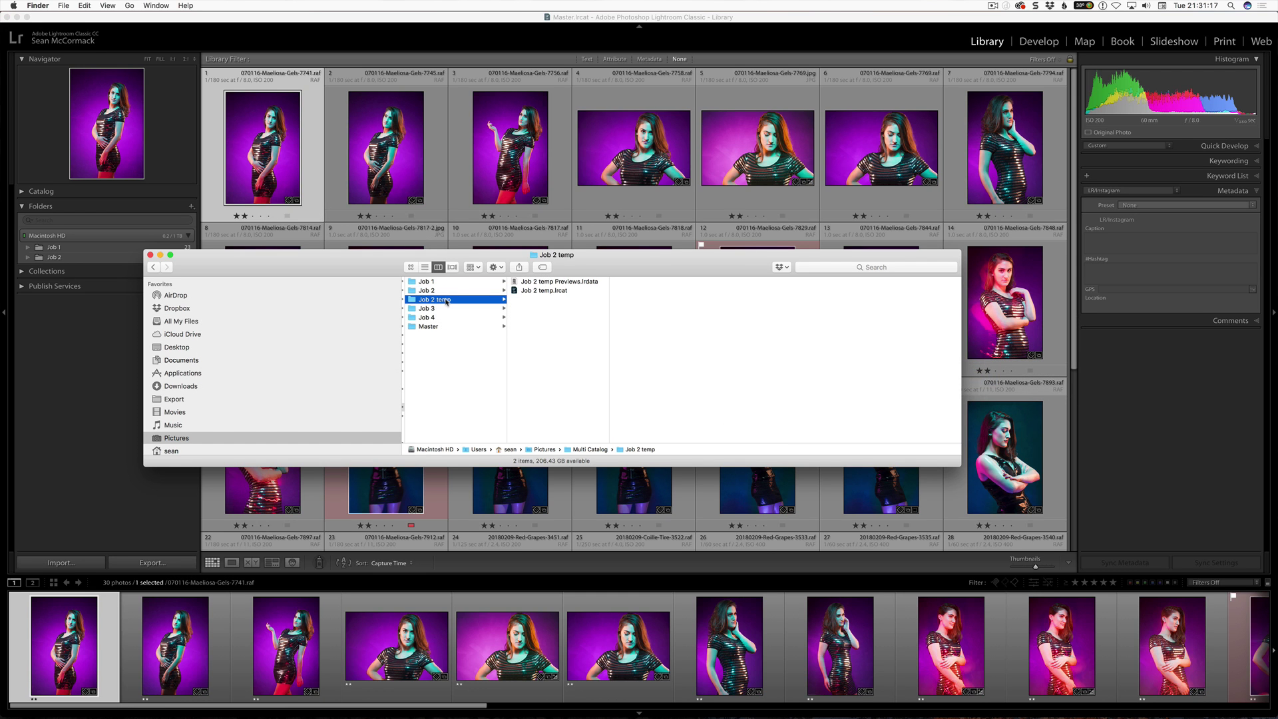
key("super+BackSpace")
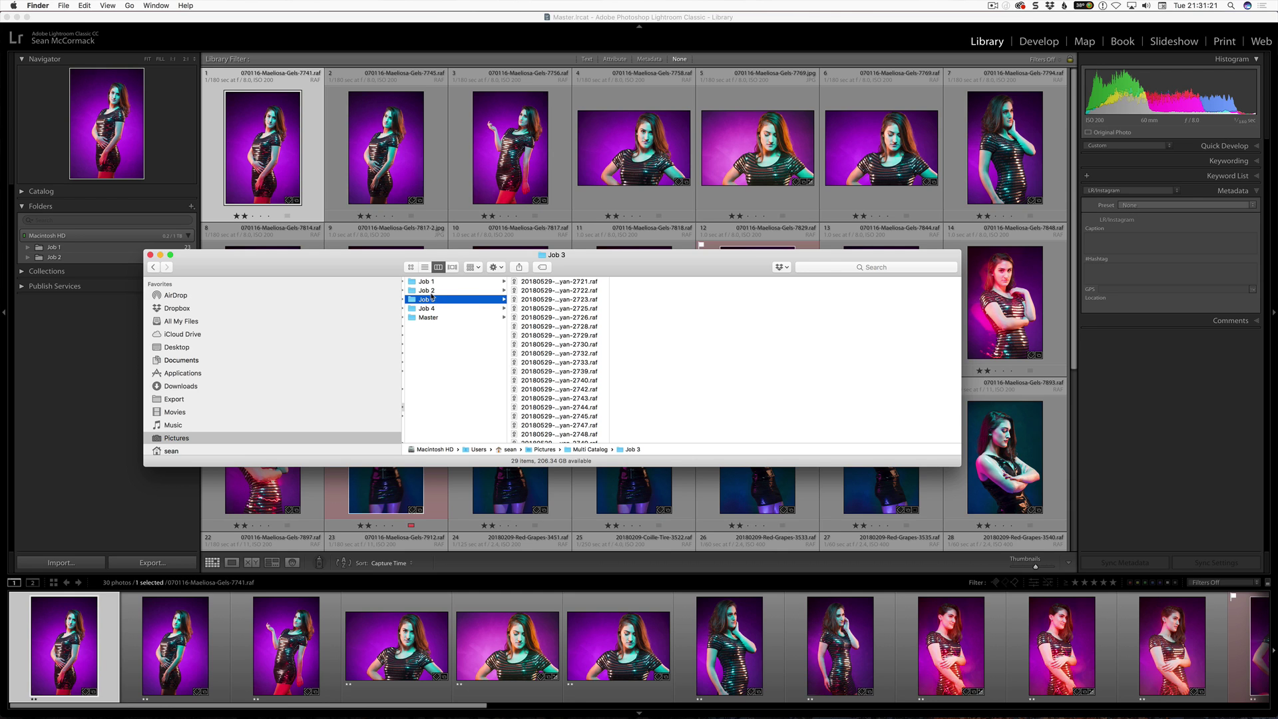
scroll(540, 336, "down", 5)
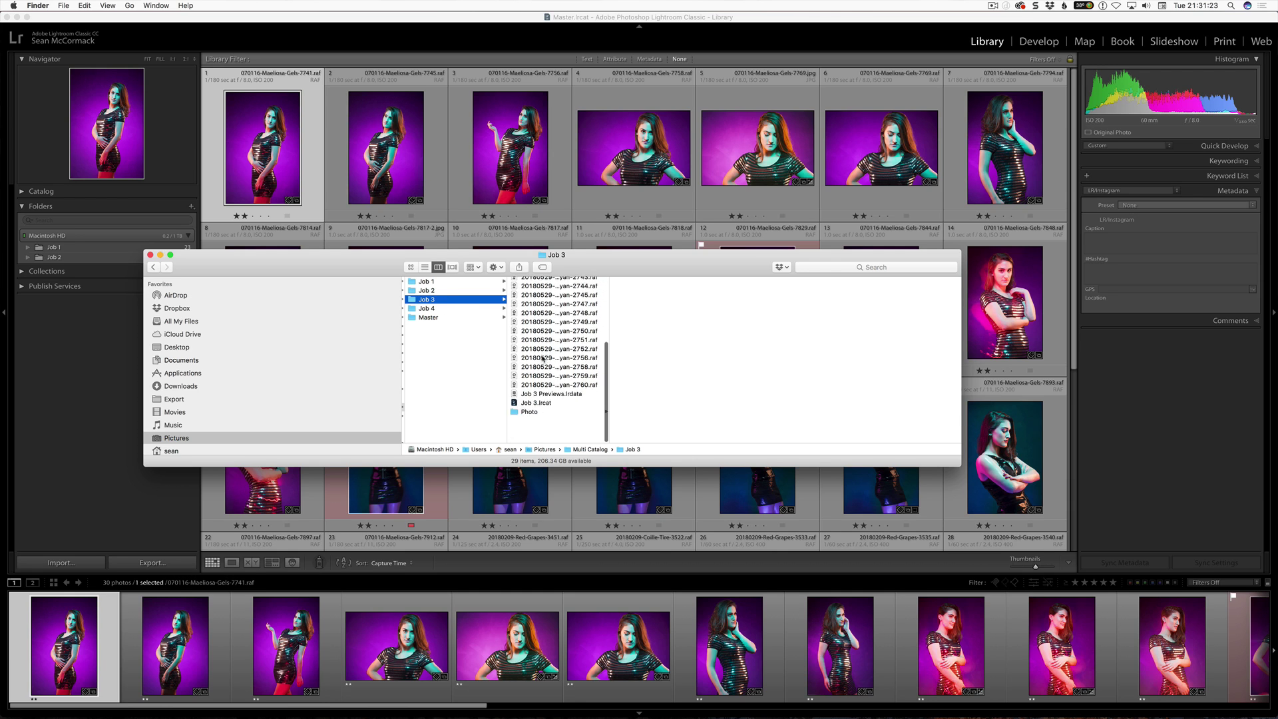
double_click(539, 431)
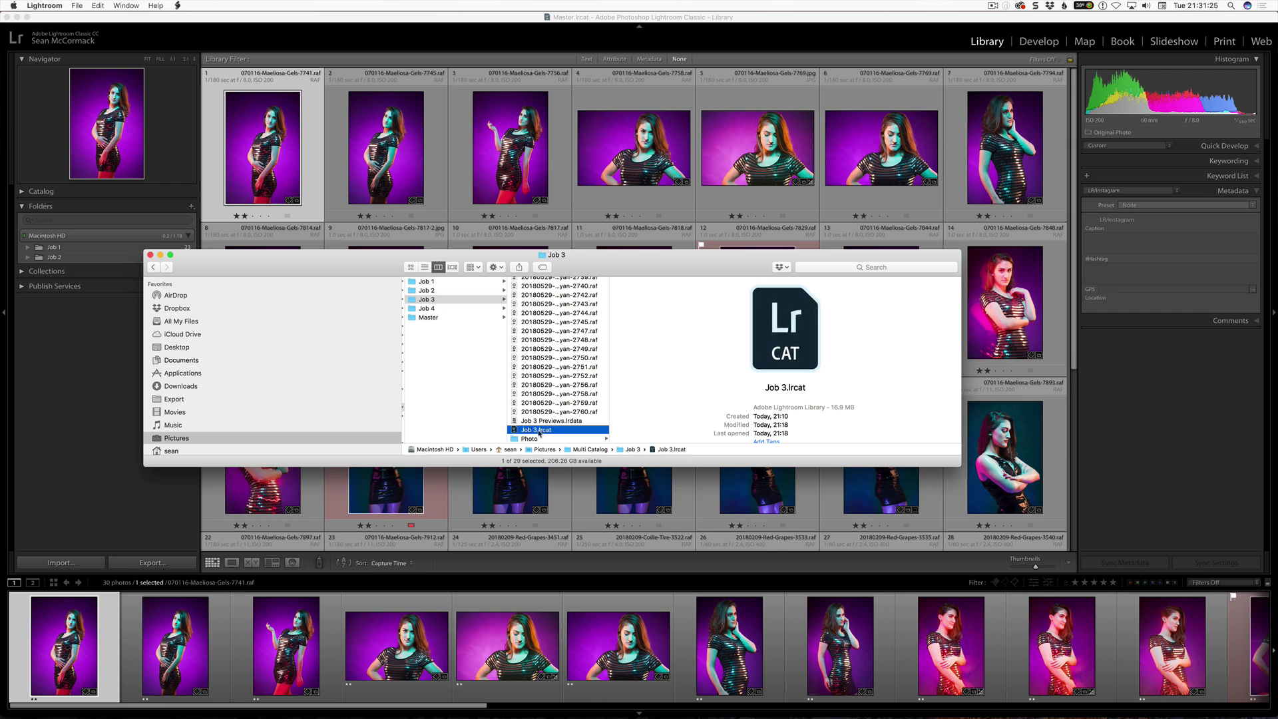
Step: Relaunch into Job 3, filter to One Star and Higher, and select all five photos
left_click(740, 237)
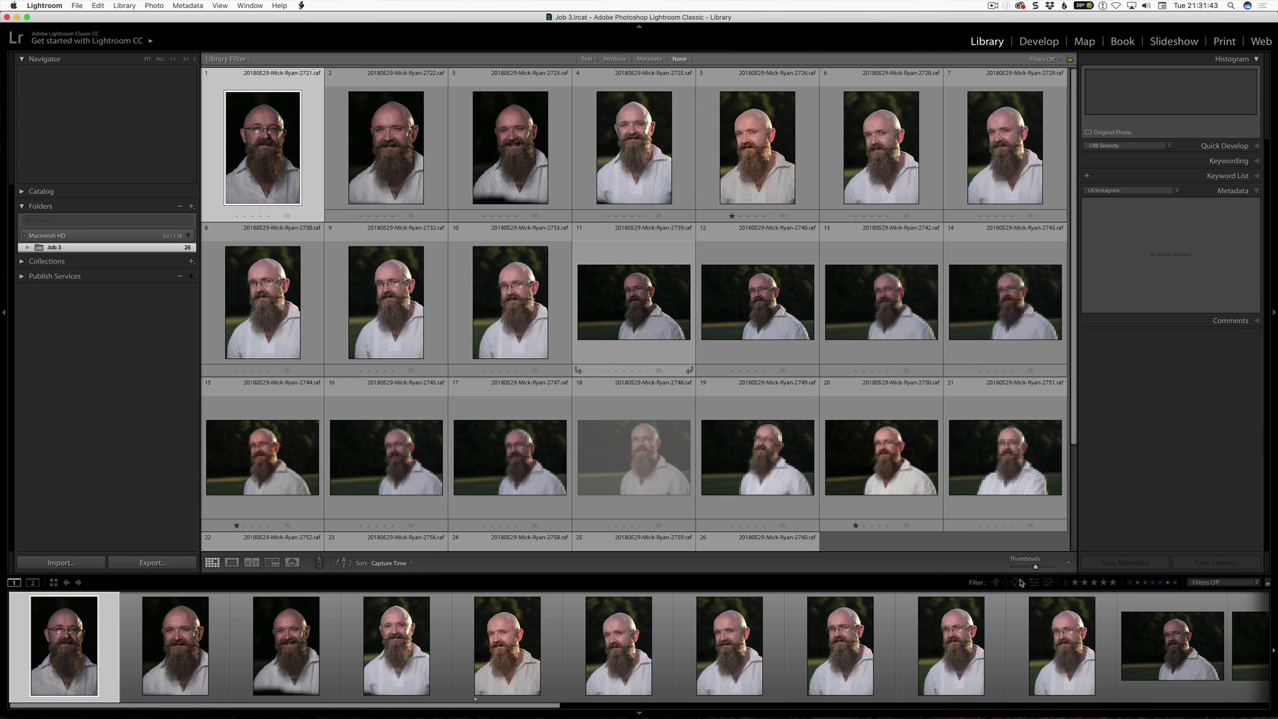
left_click(1075, 584)
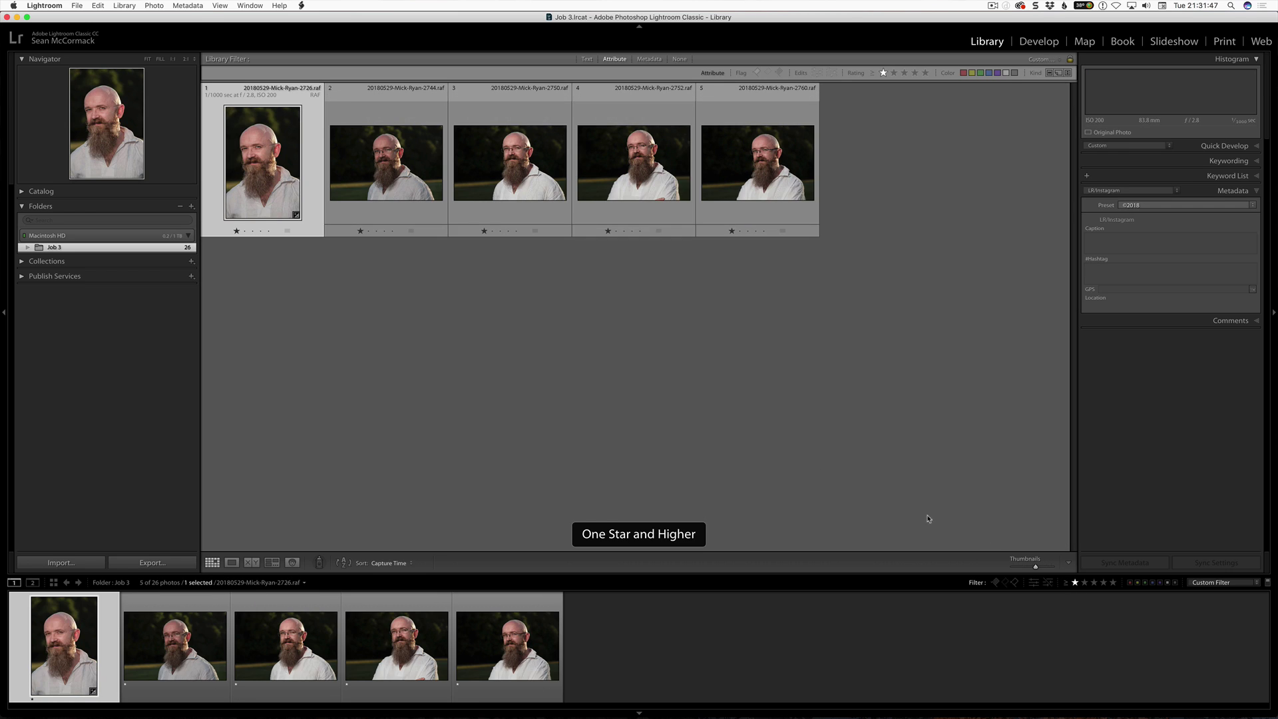
key("super+a")
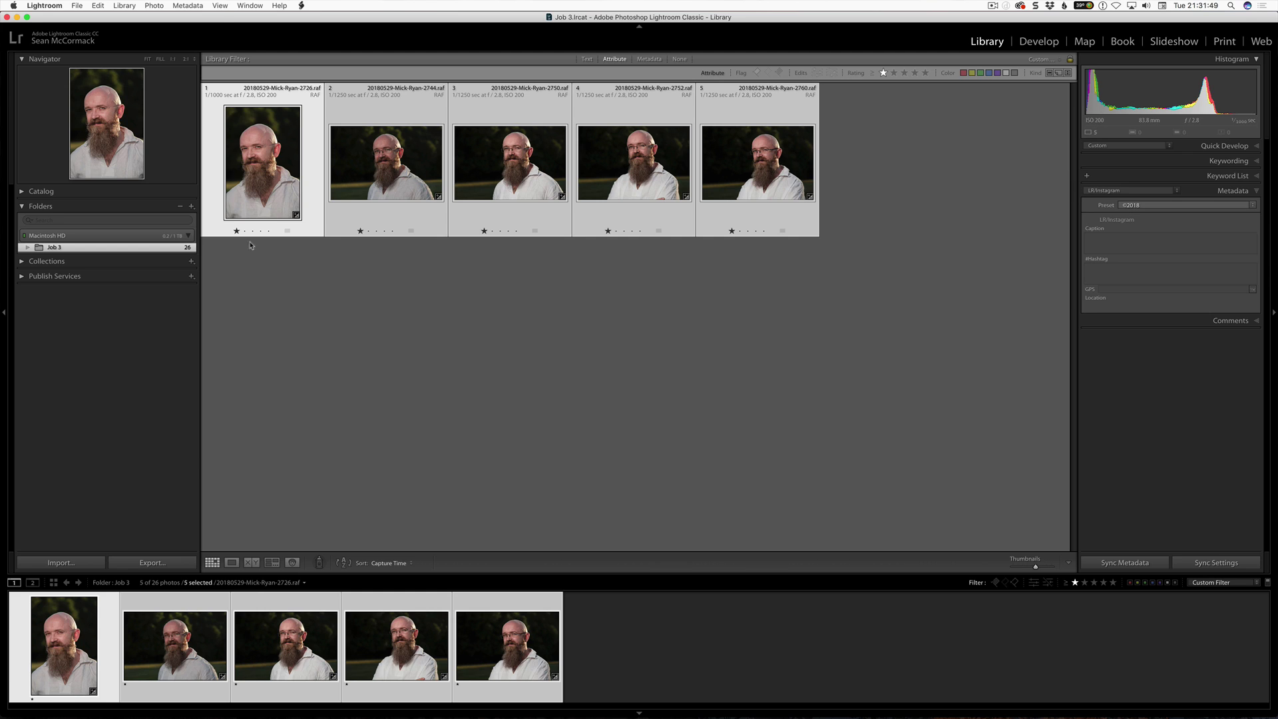
left_click(77, 6)
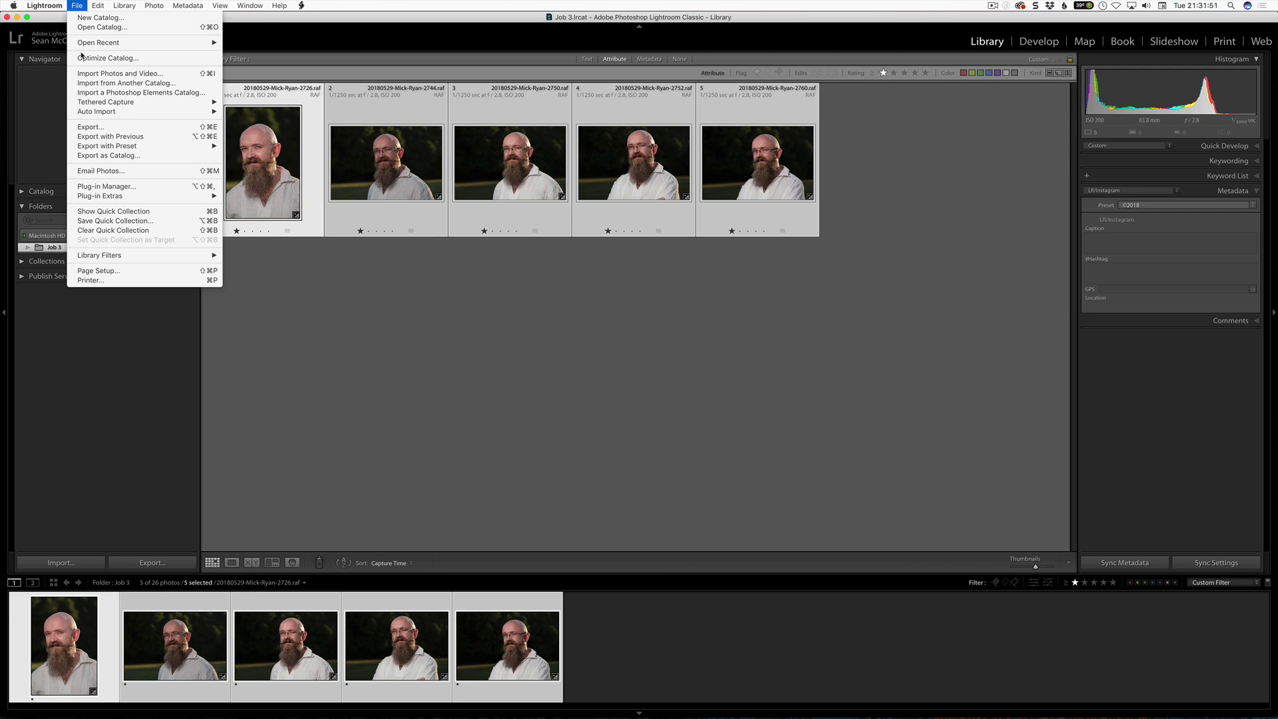
Step: Export the five selected Job 3 photos as a new catalog named 'Job 3 temp'
left_click(164, 157)
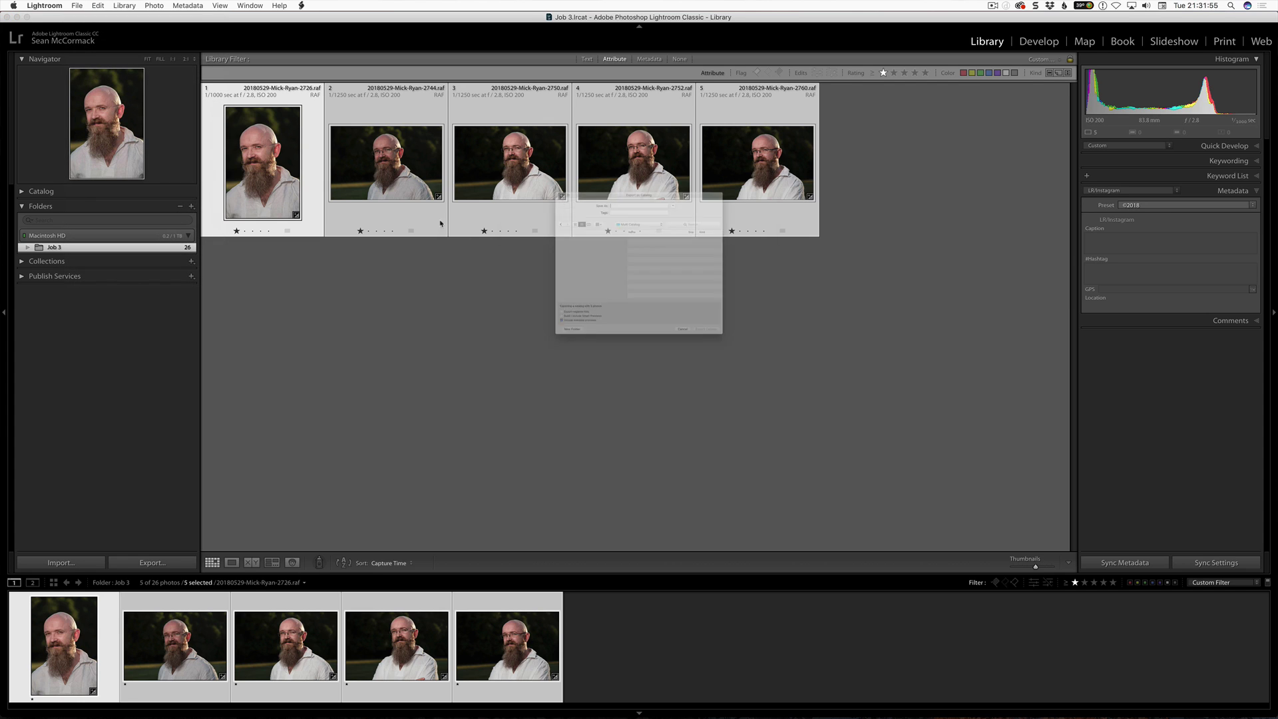
type("Jo")
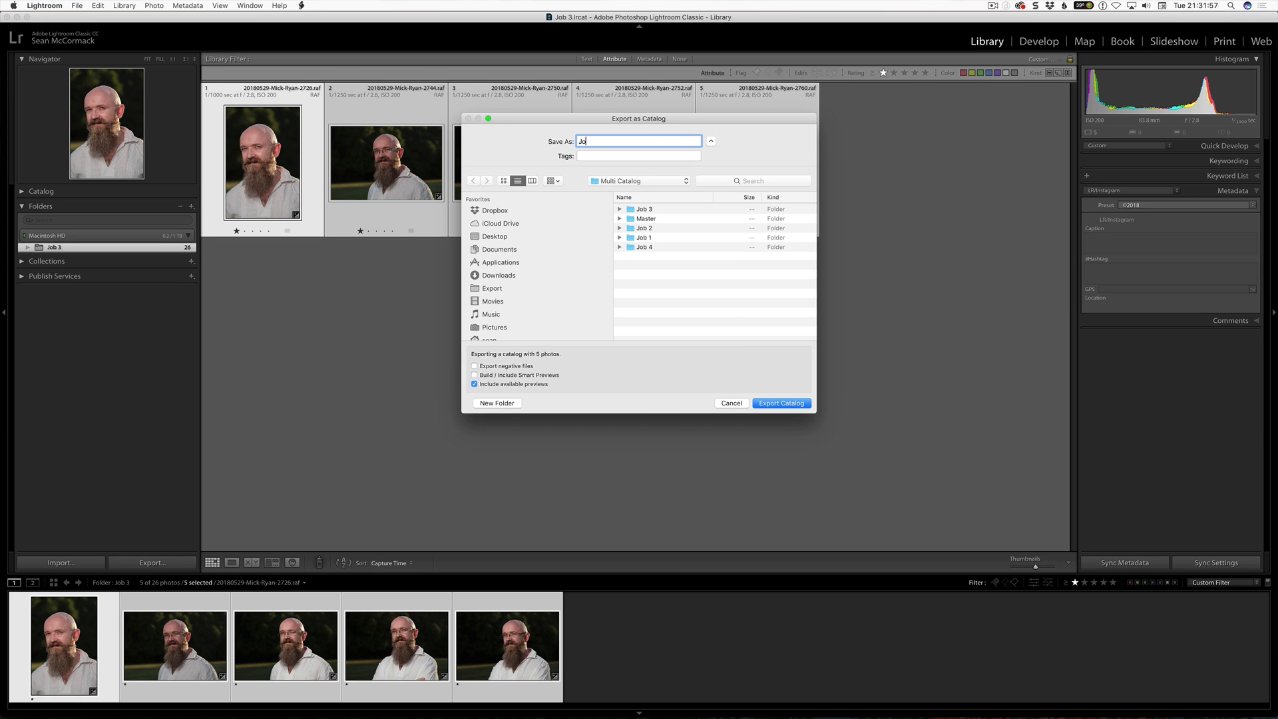
type("b 3 temop")
left_click(778, 405)
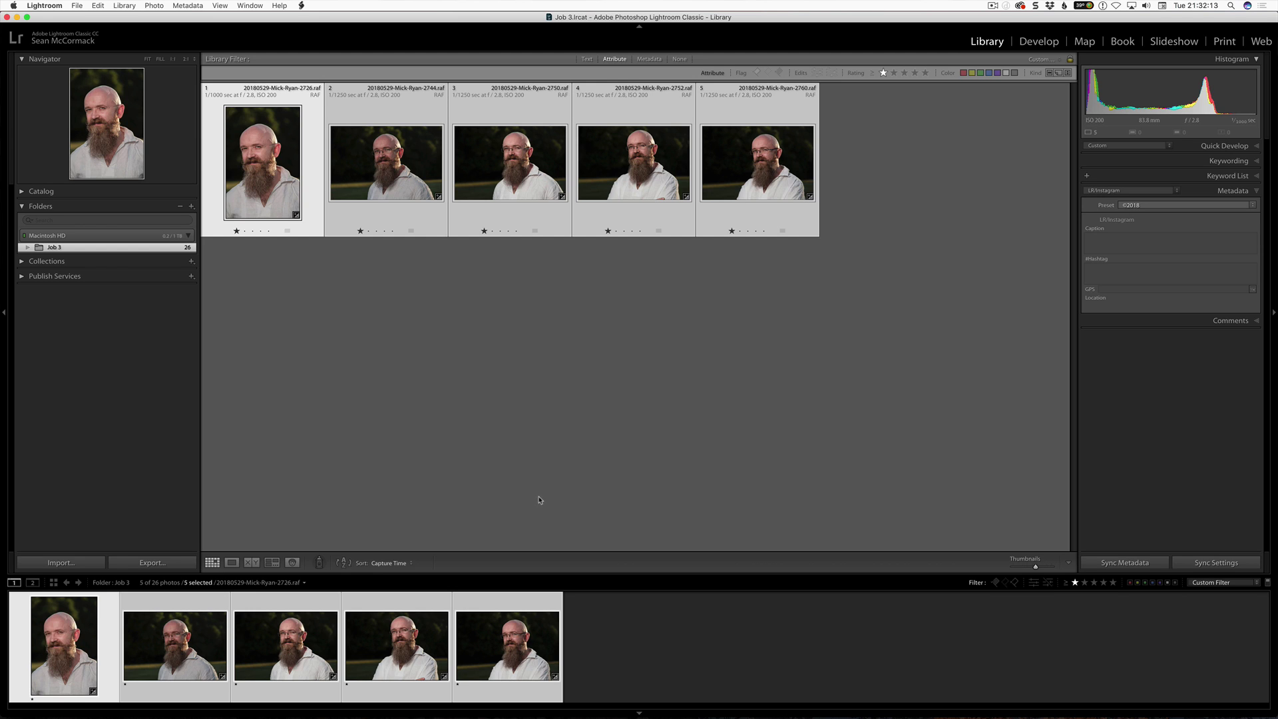
Step: Switch from Job 3 back to Master.lrcat via Open Recent and relaunch
left_click(77, 9)
mouse_move(162, 44)
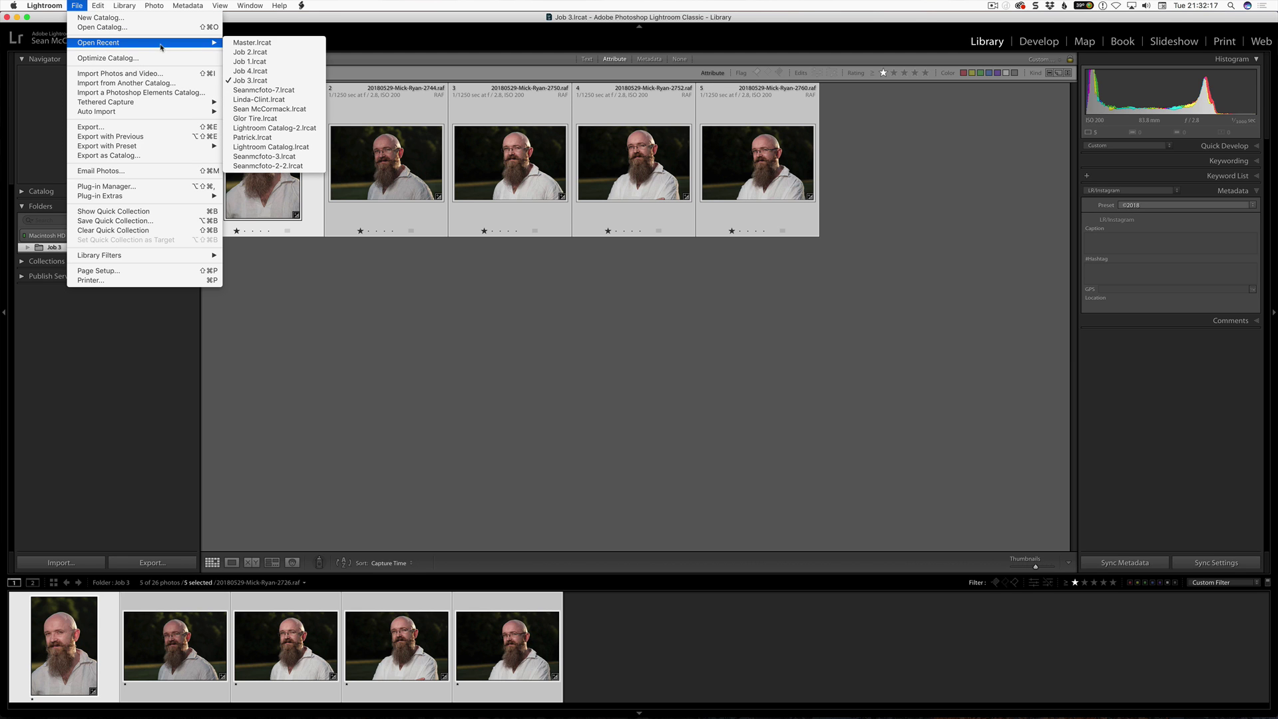
left_click(292, 43)
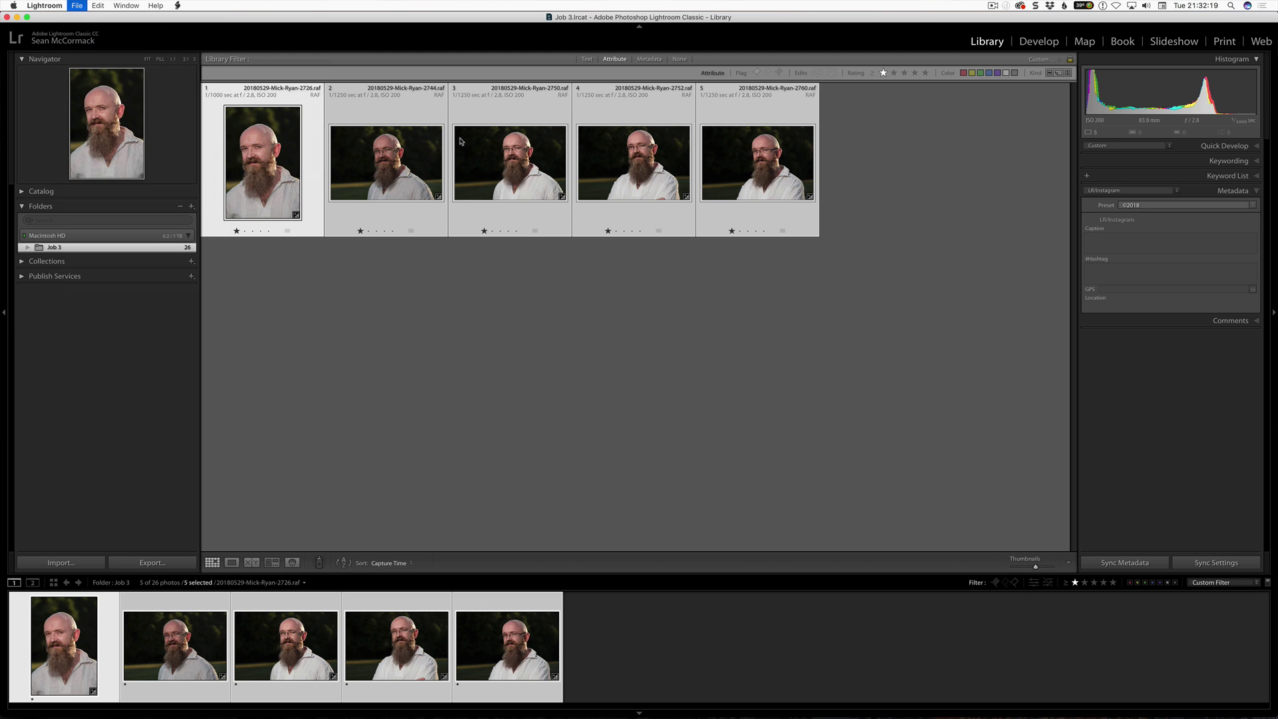
left_click(751, 238)
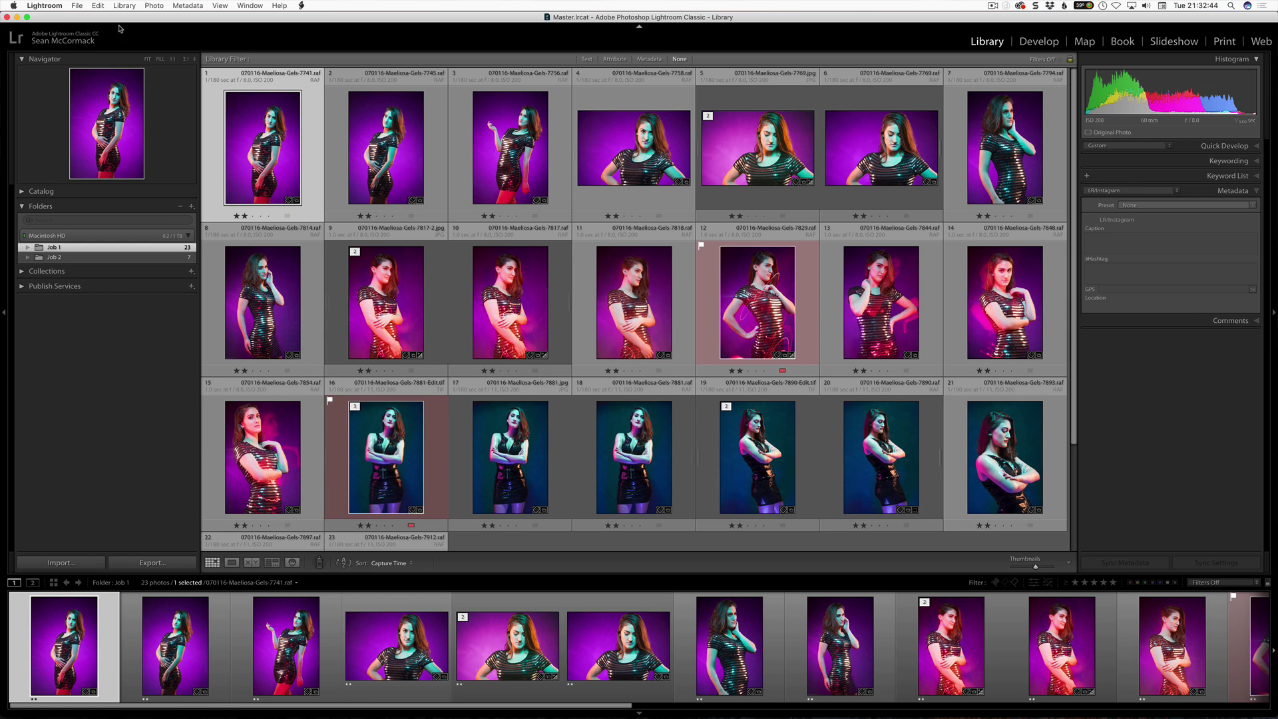
left_click(78, 7)
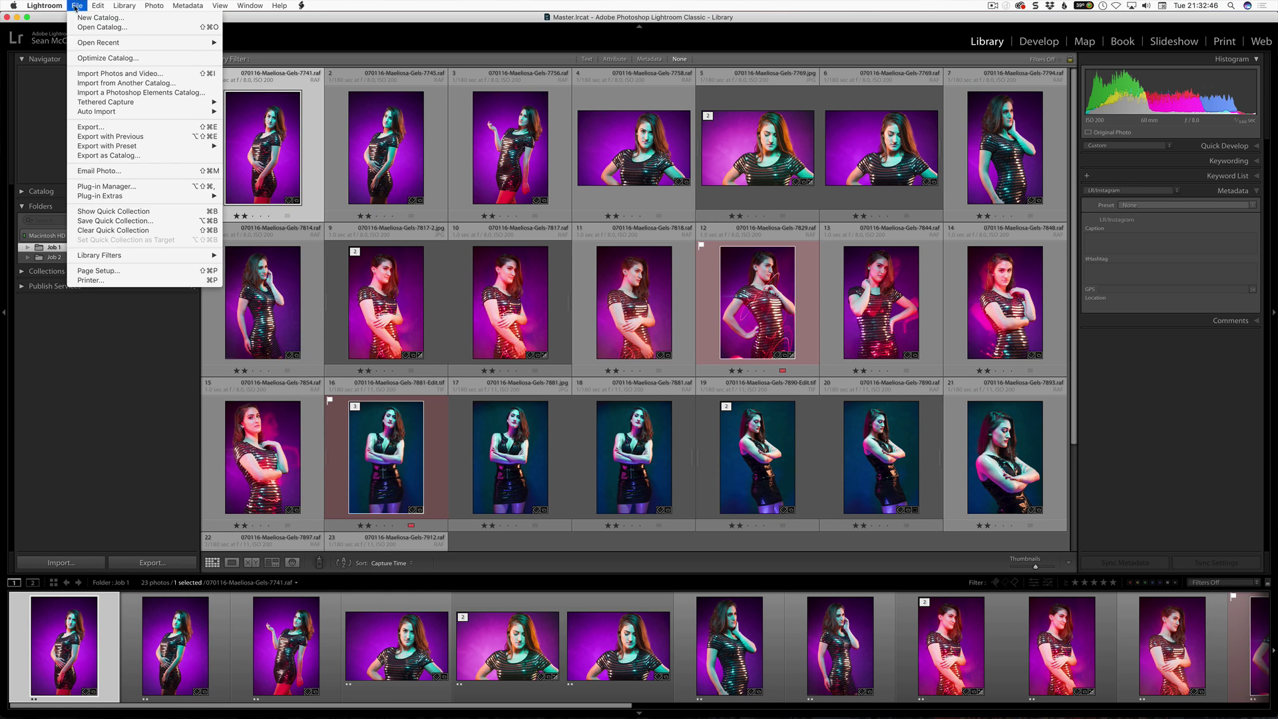
Step: Import the five photos from Job 3 temp.lrcat into the Master catalog
left_click(142, 85)
double_click(400, 187)
left_click(432, 179)
left_click(886, 346)
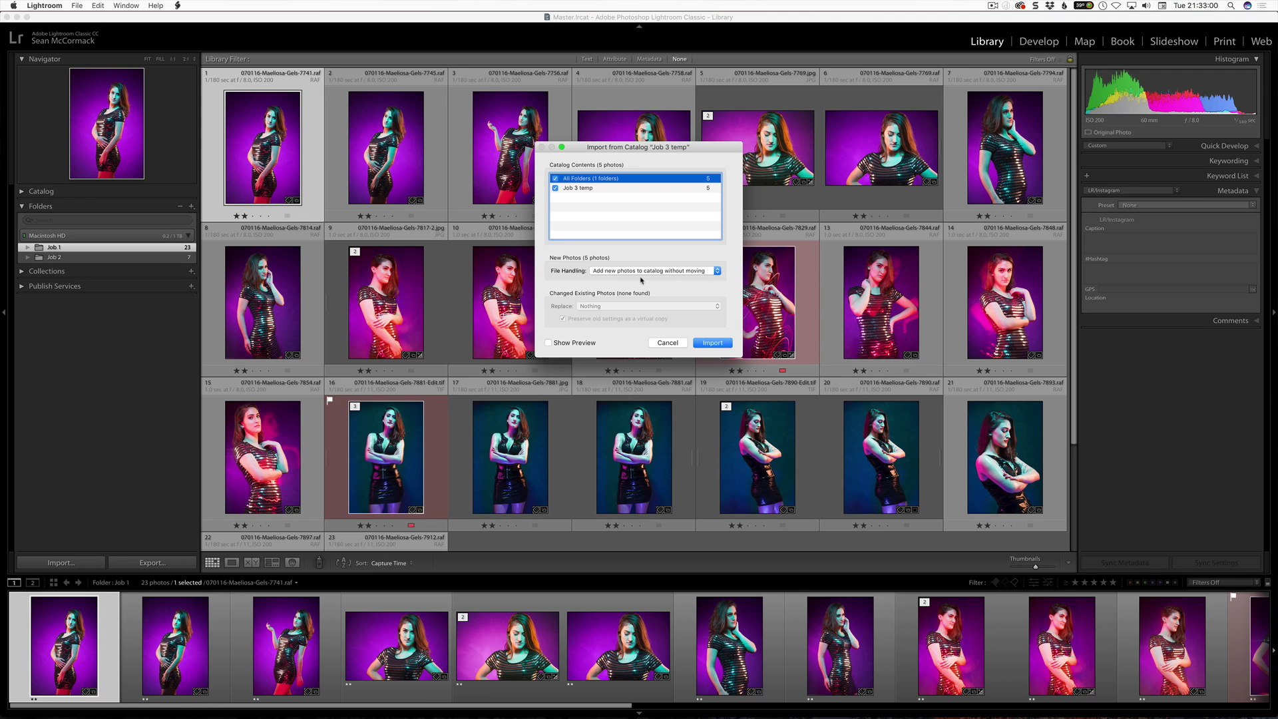
left_click(711, 344)
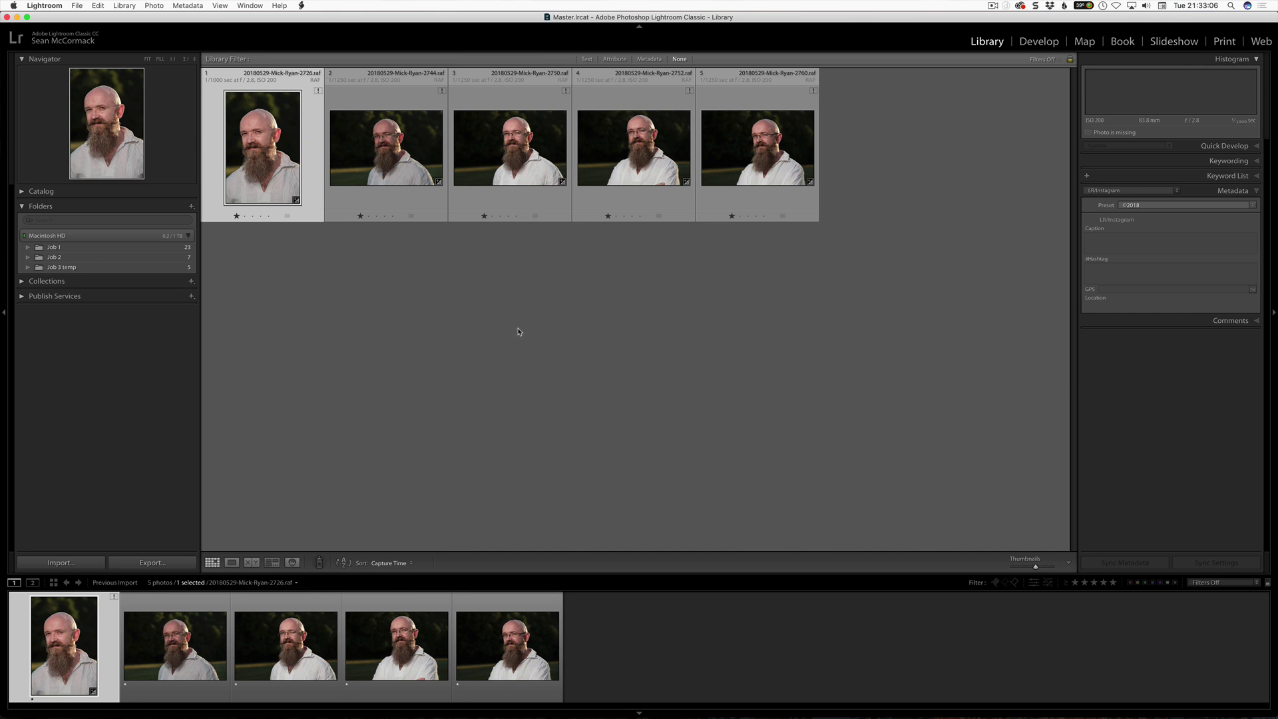
Step: Locate the missing originals by browsing up to Multi Catalog and into the Job 3 folder
left_click(318, 91)
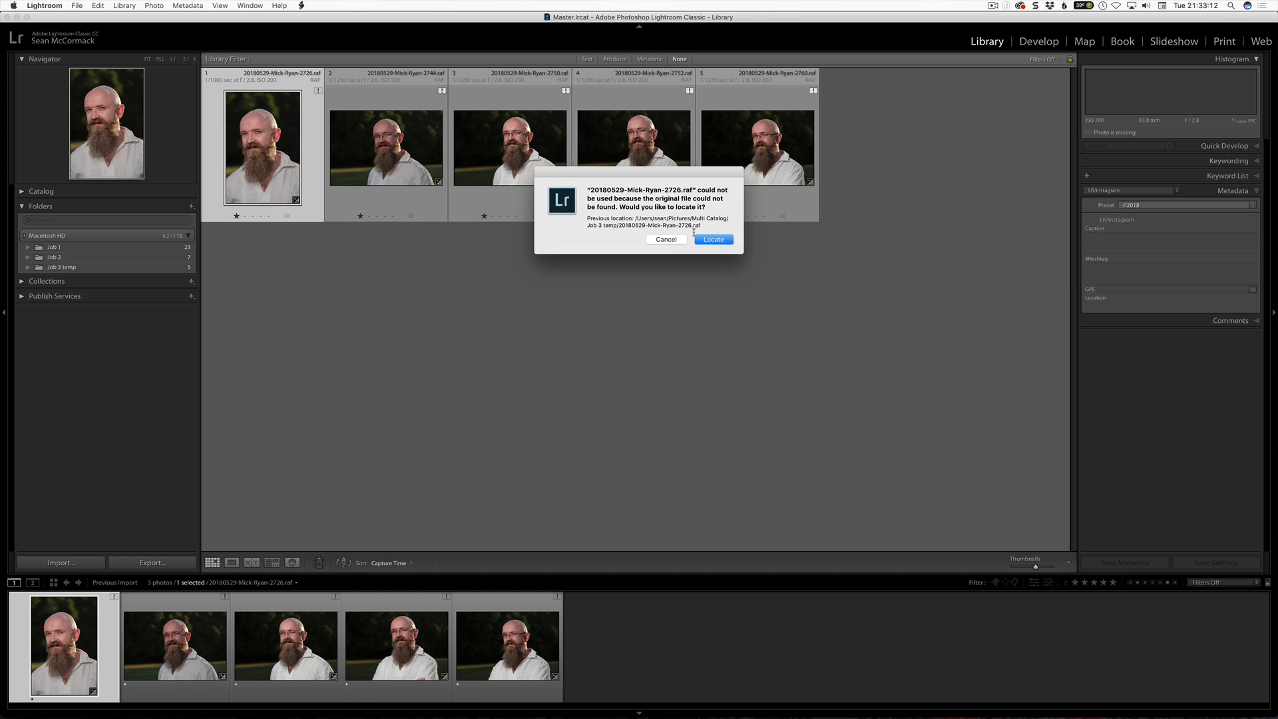
left_click(714, 241)
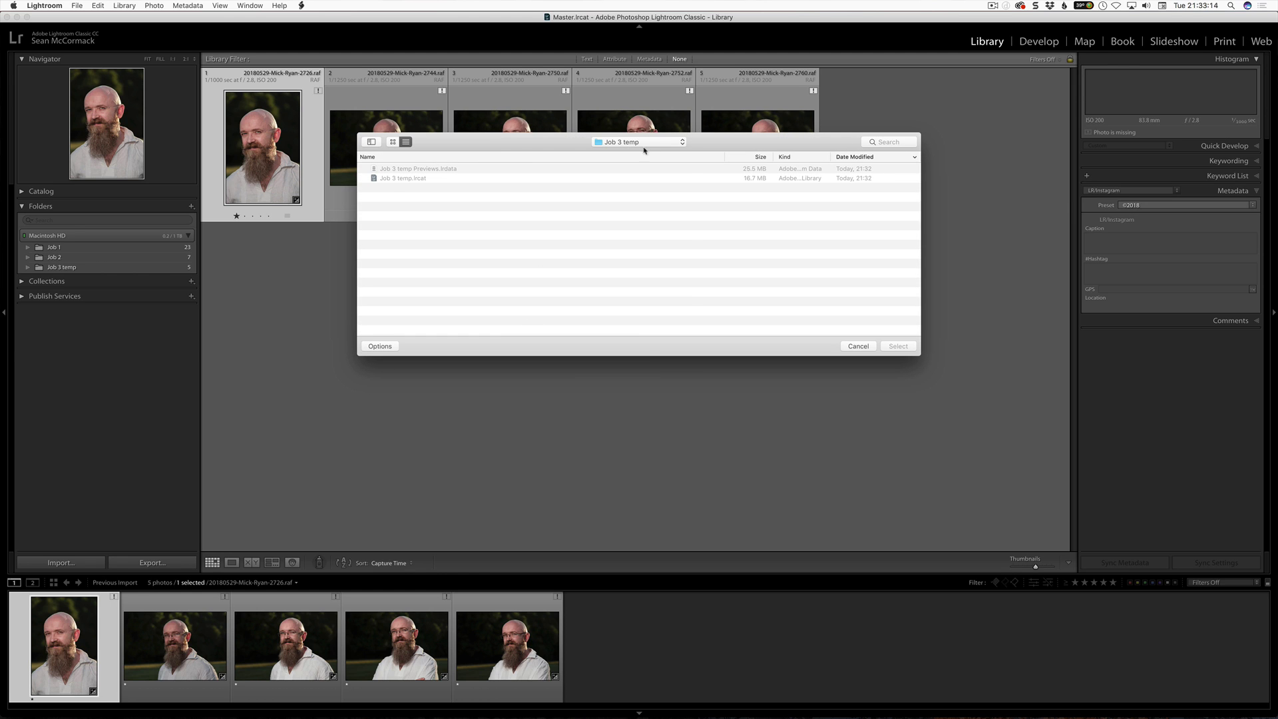
left_click(635, 142)
left_click(630, 160)
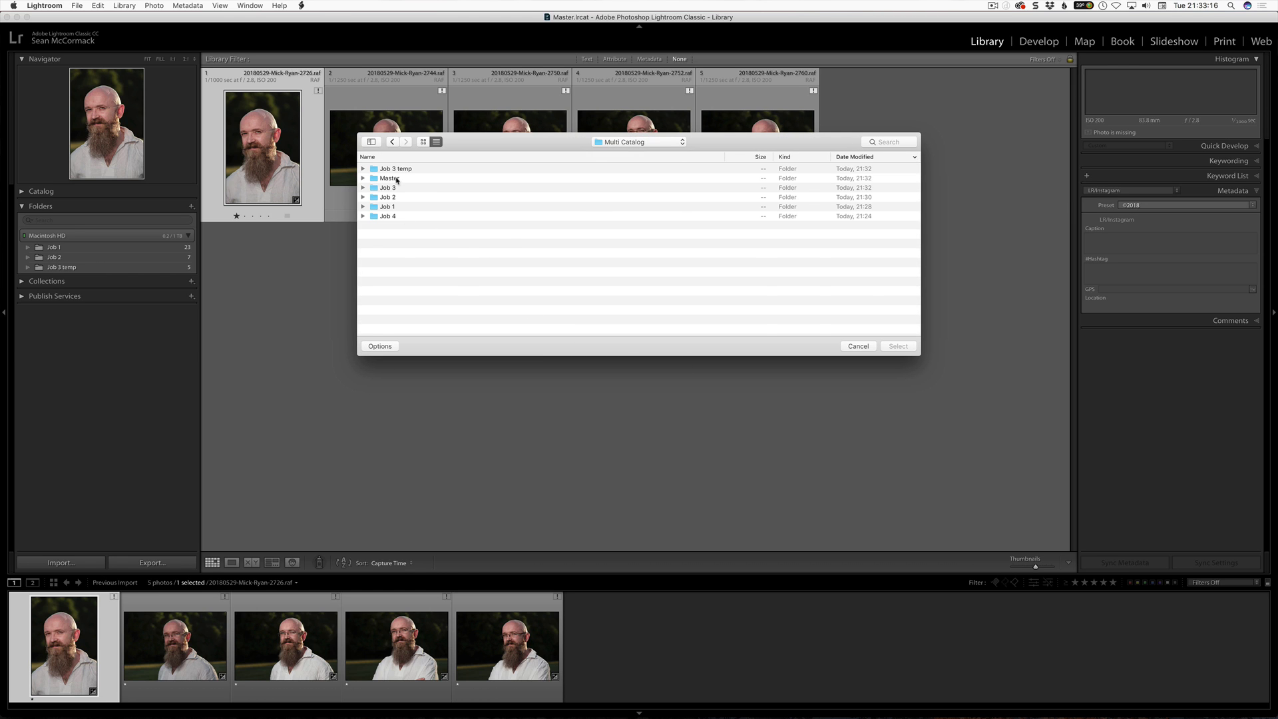
double_click(393, 188)
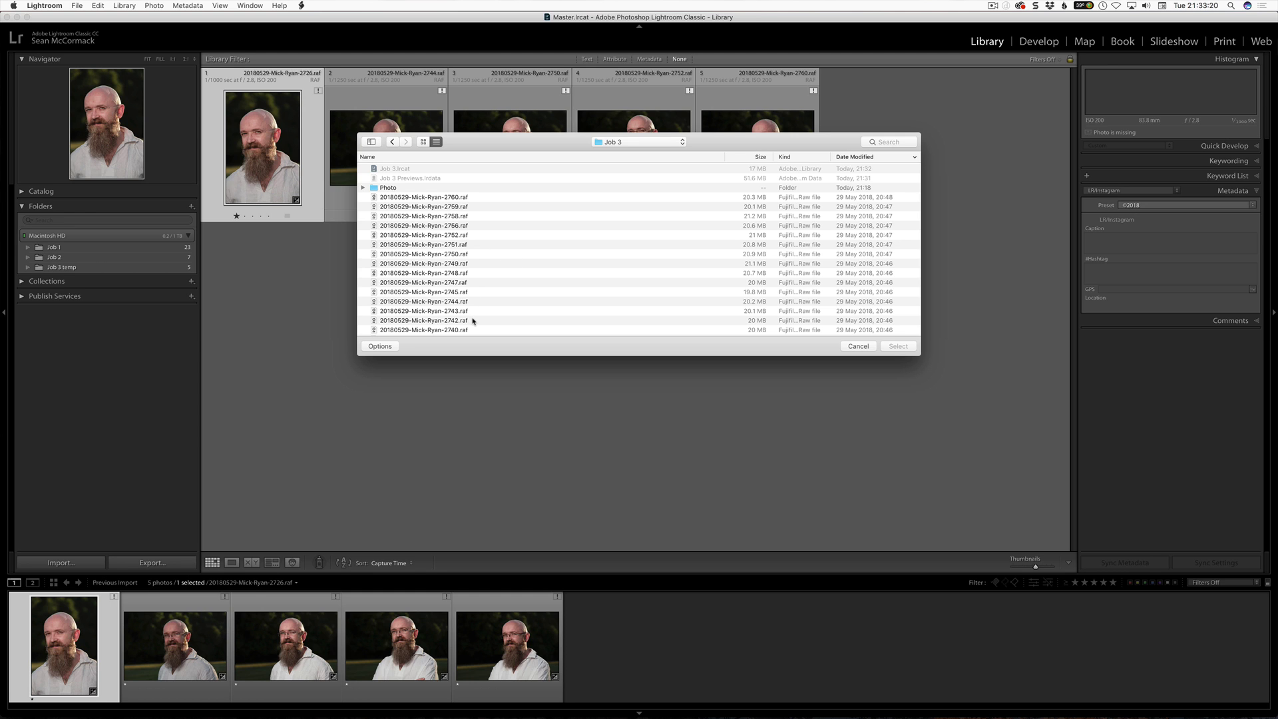
left_click(487, 303)
scroll(499, 296, "down", 2)
scroll(500, 286, "down", 3)
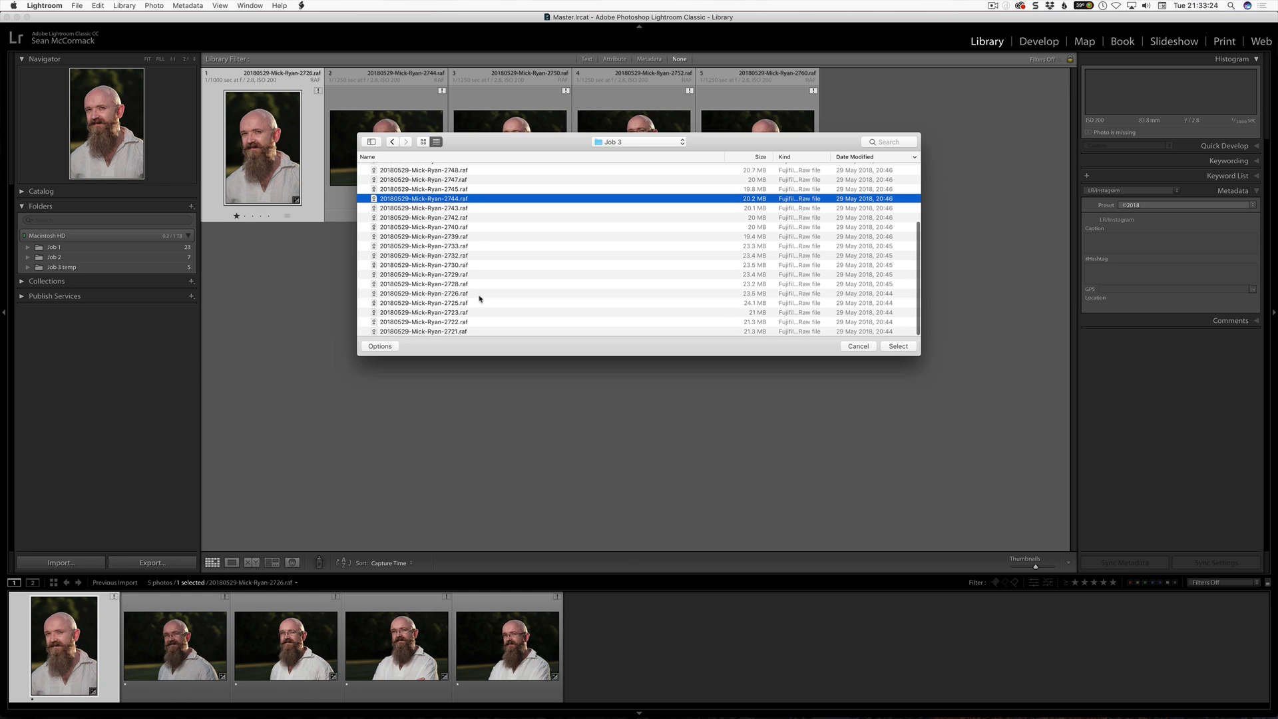
left_click(481, 297)
left_click(899, 347)
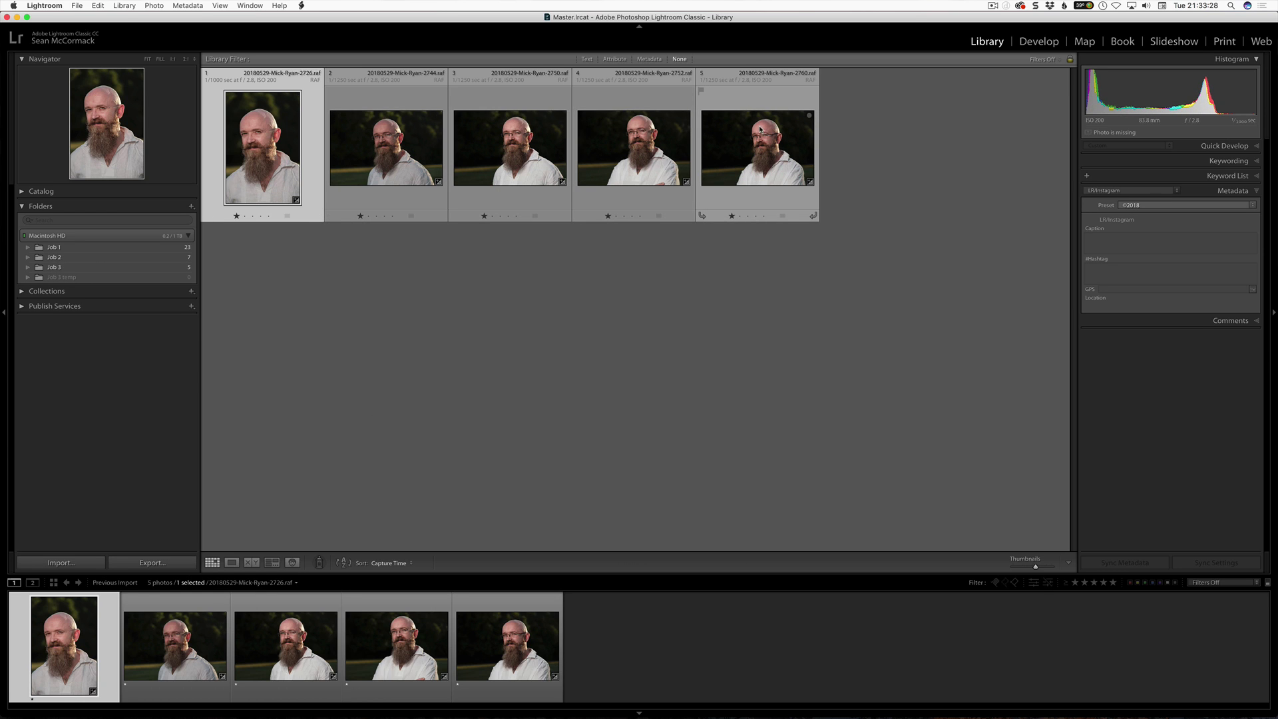
left_click(140, 277)
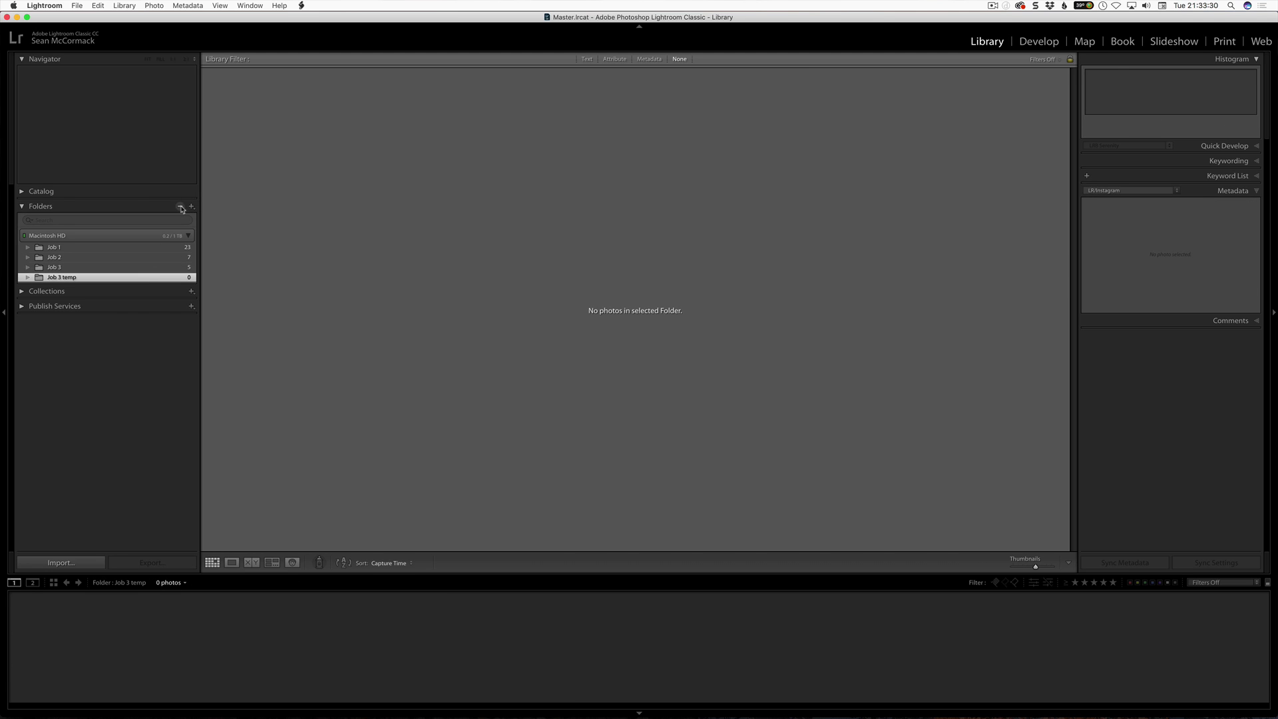
Step: Remove the empty Job 3 temp folder and open Job 4.lrcat from Finder
left_click(180, 208)
key("super+Tab")
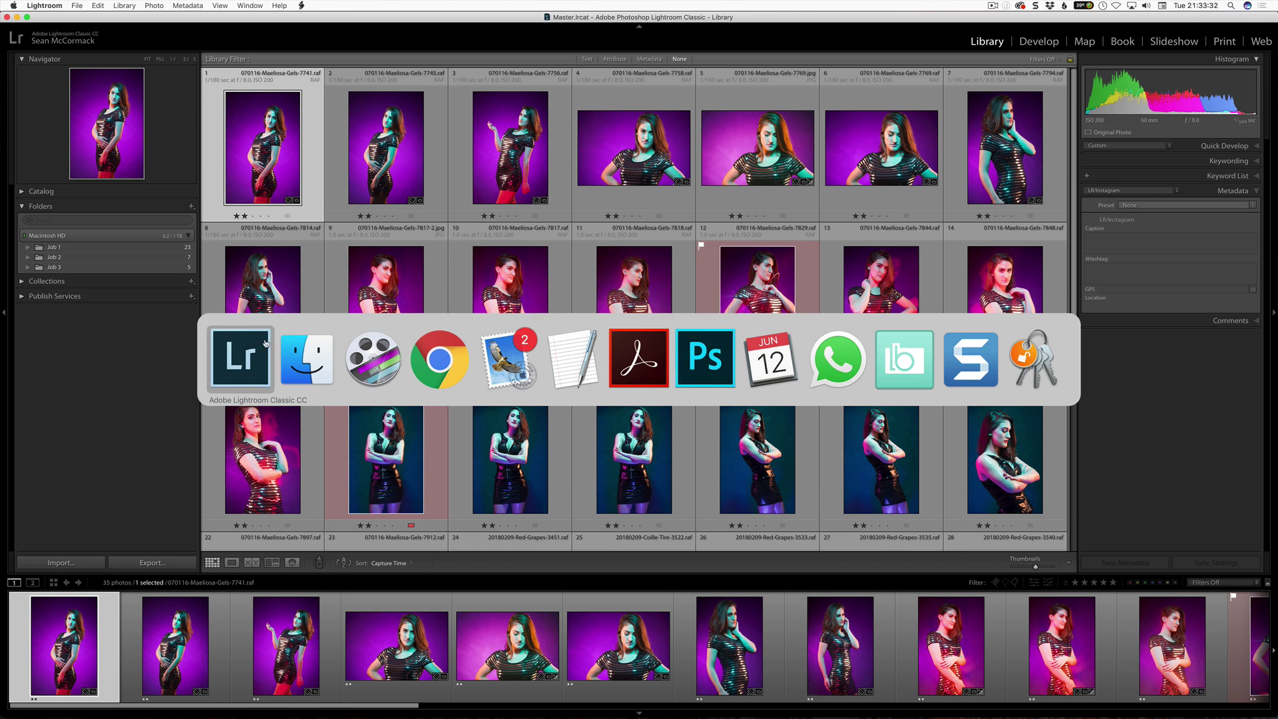
key("super+Tab")
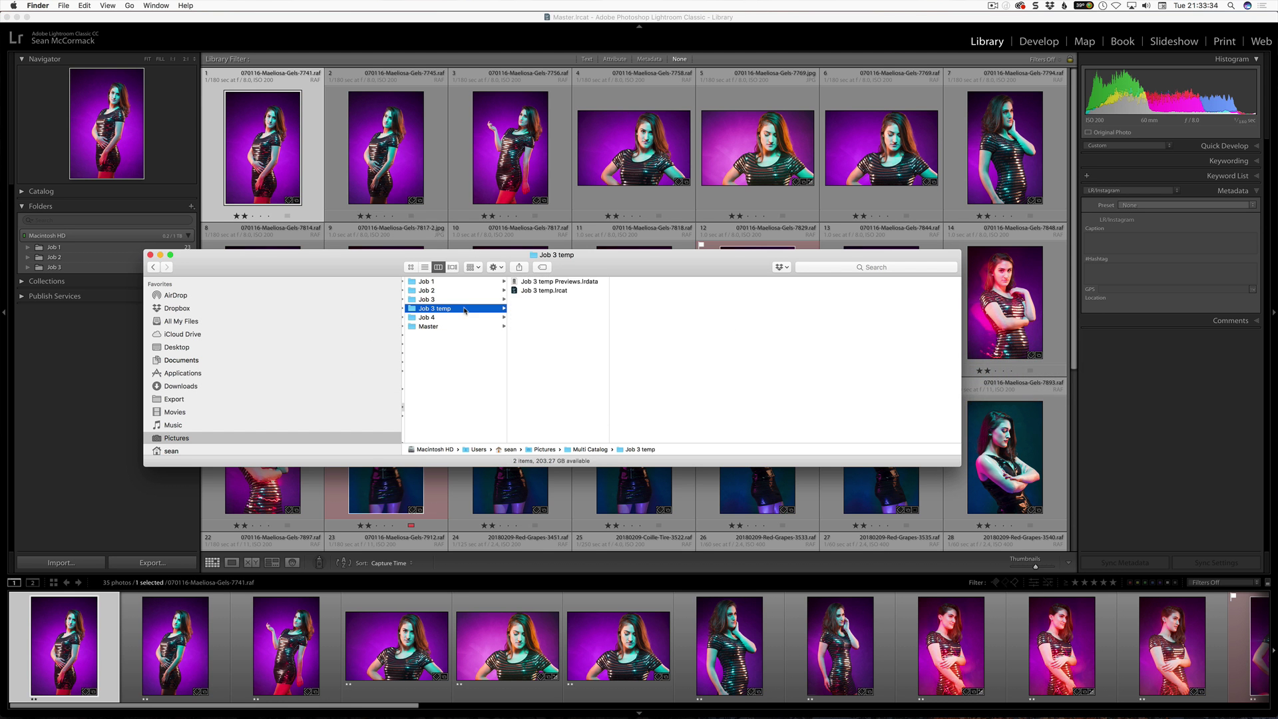
left_click(464, 310)
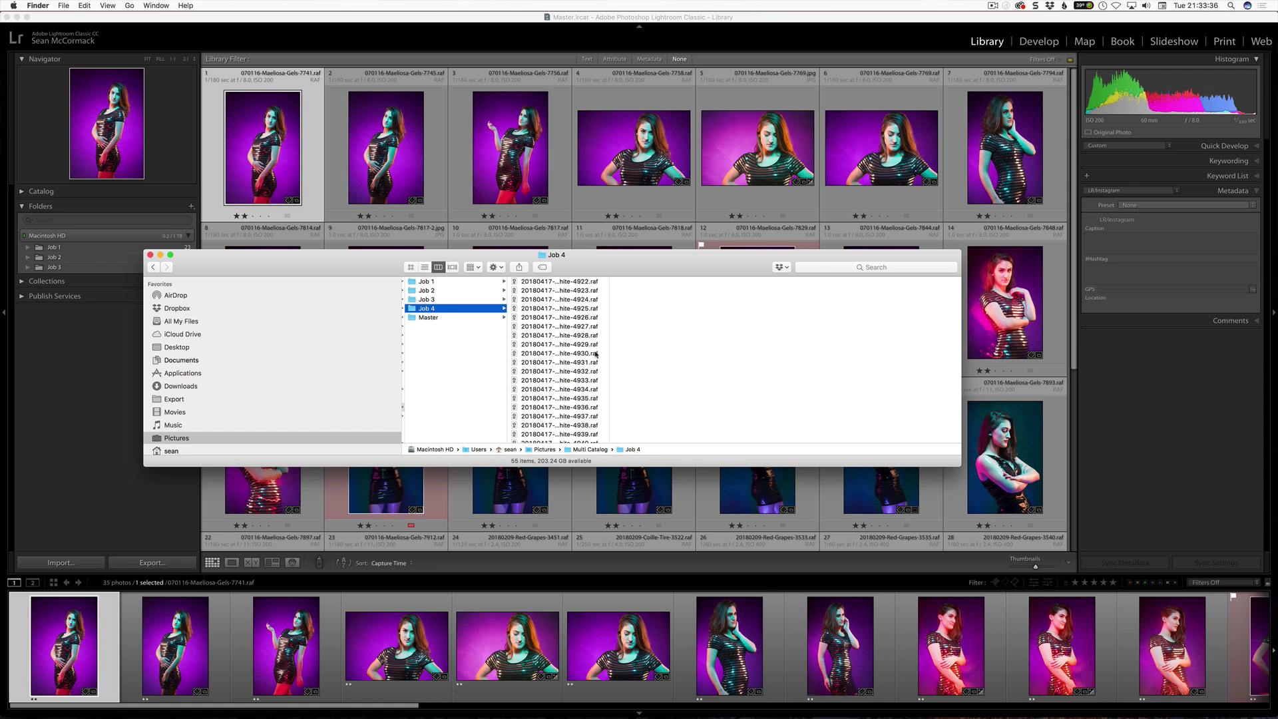
scroll(573, 381, "down", 10)
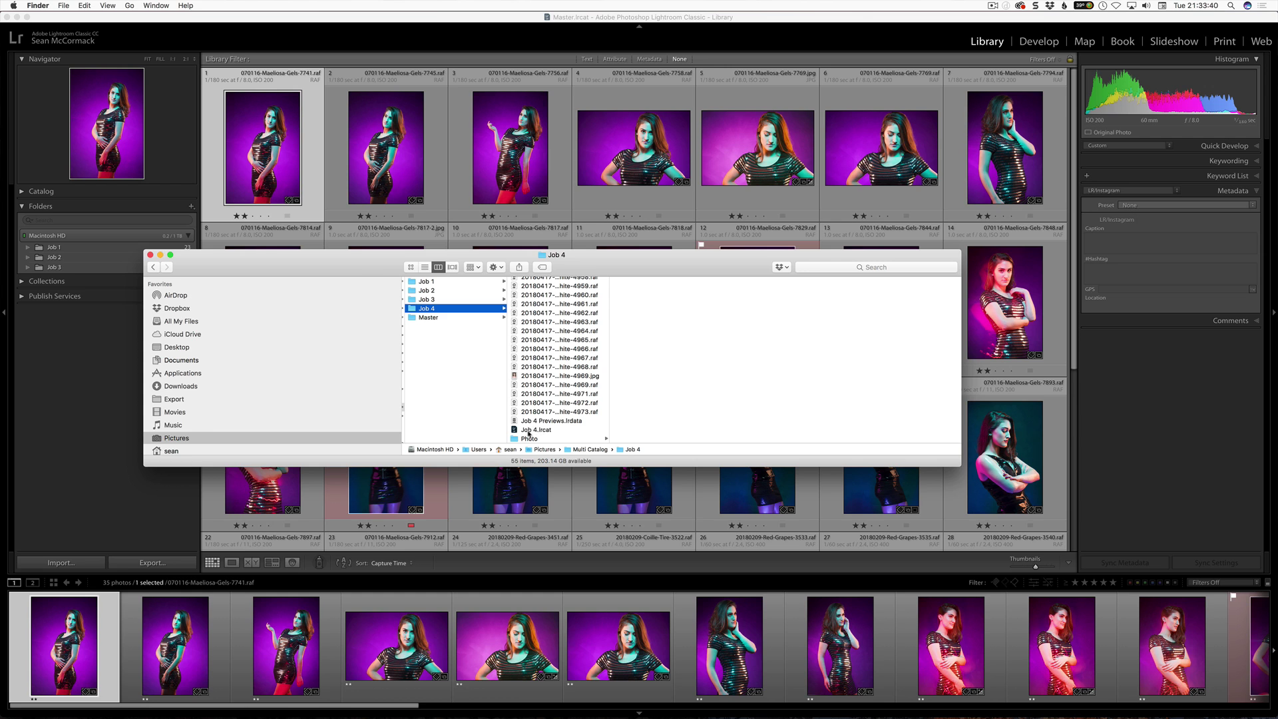
double_click(529, 431)
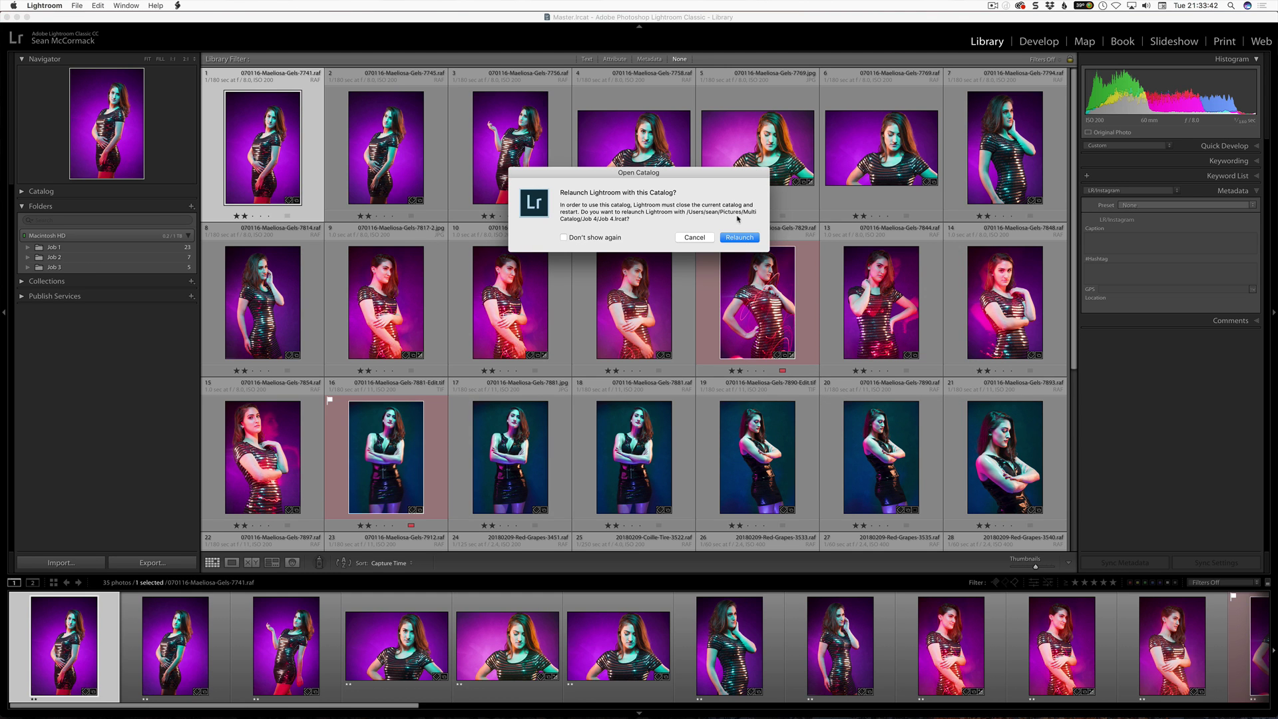
Step: Relaunch into Job 4, filter to one star and higher, and select all eight photos
left_click(738, 237)
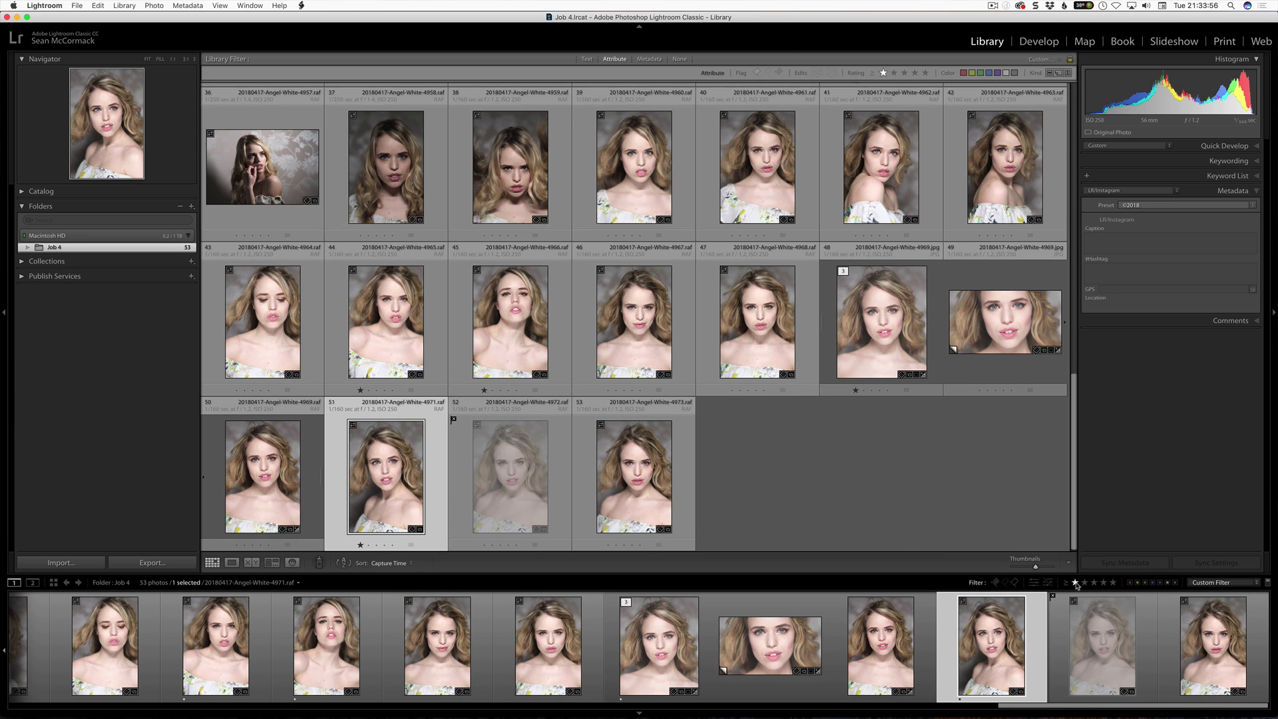
left_click(1075, 583)
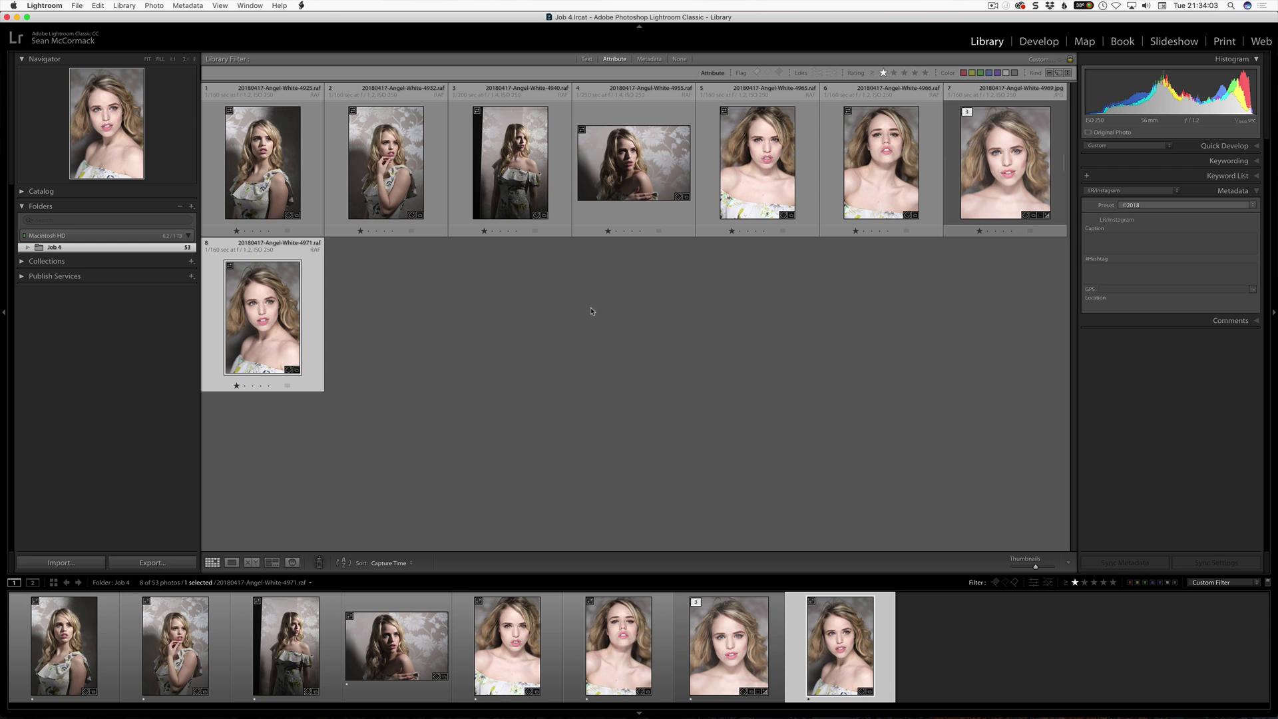
key("super+a")
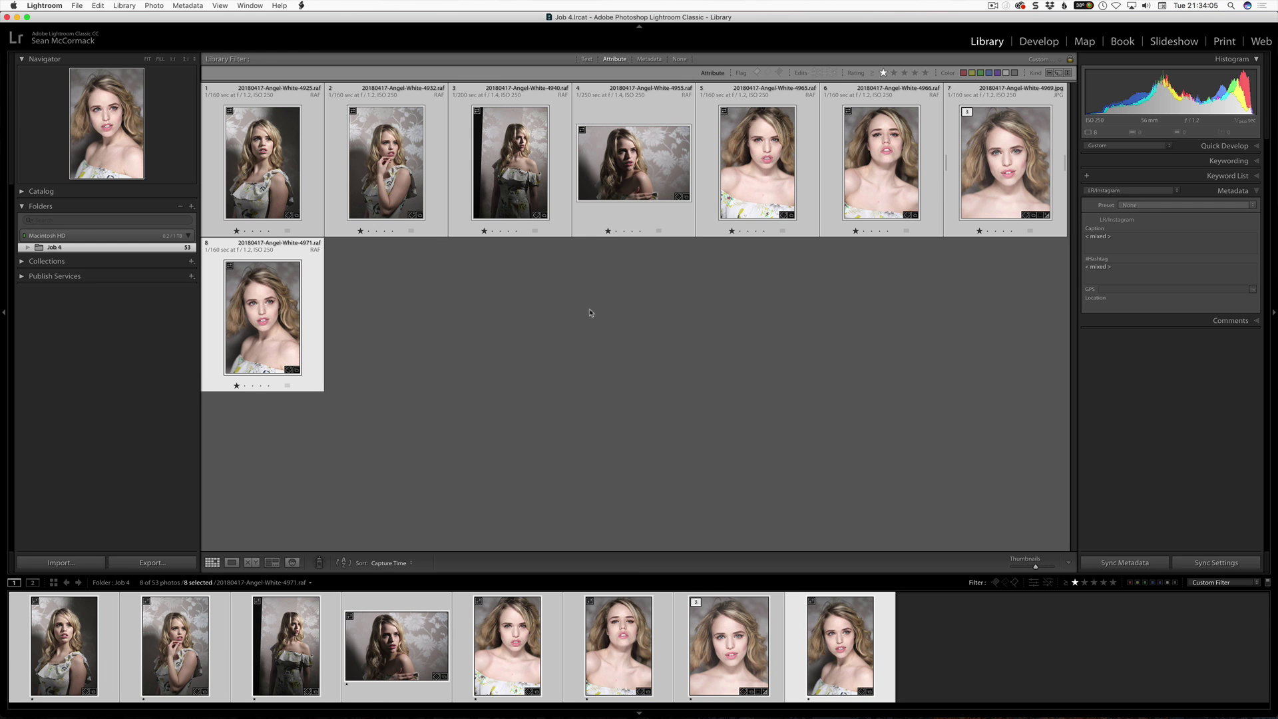
Step: Export the eight selected photos as a new catalog named 'job 4 temp' in Multi Catalog
left_click(76, 6)
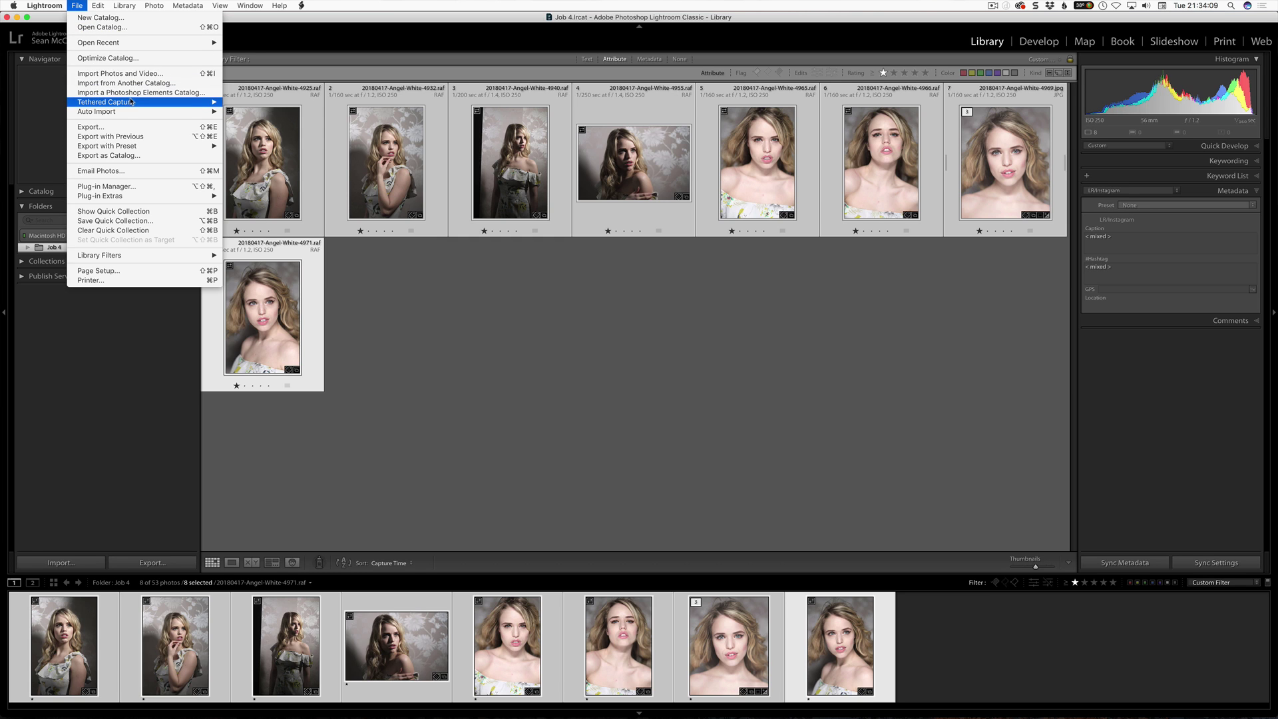
mouse_move(130, 101)
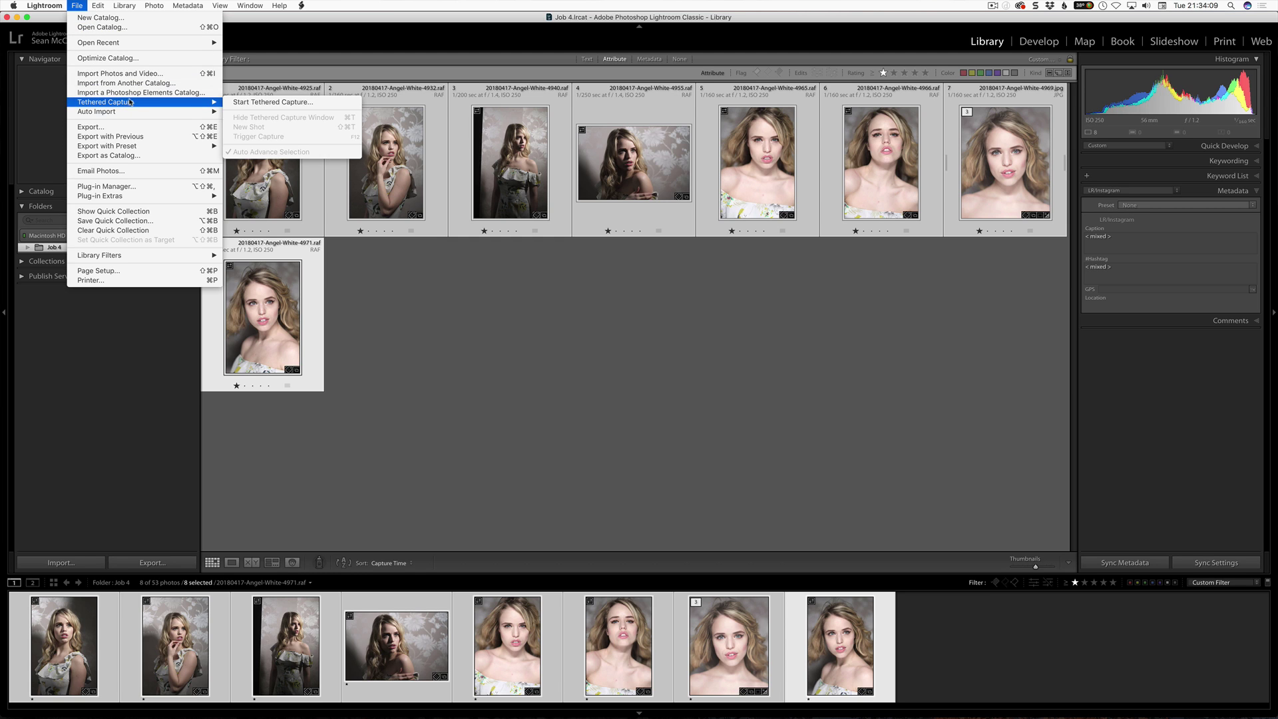
left_click(150, 158)
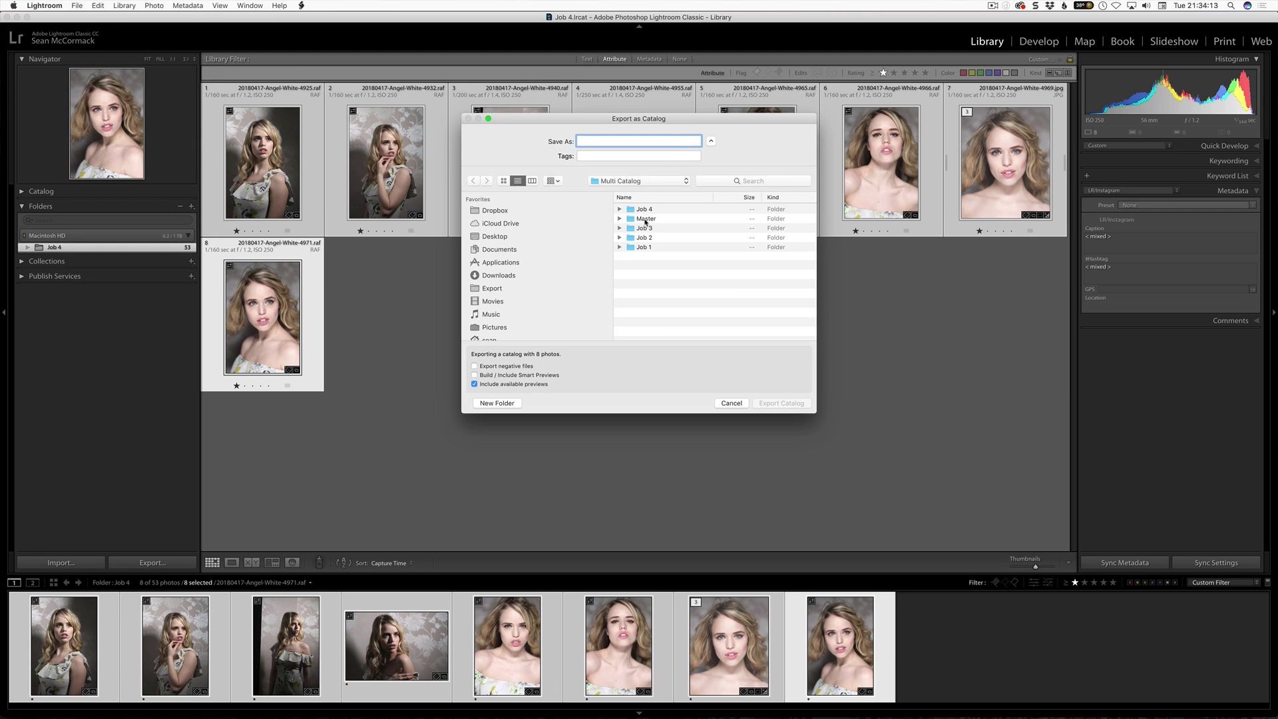
type("job 4 temp")
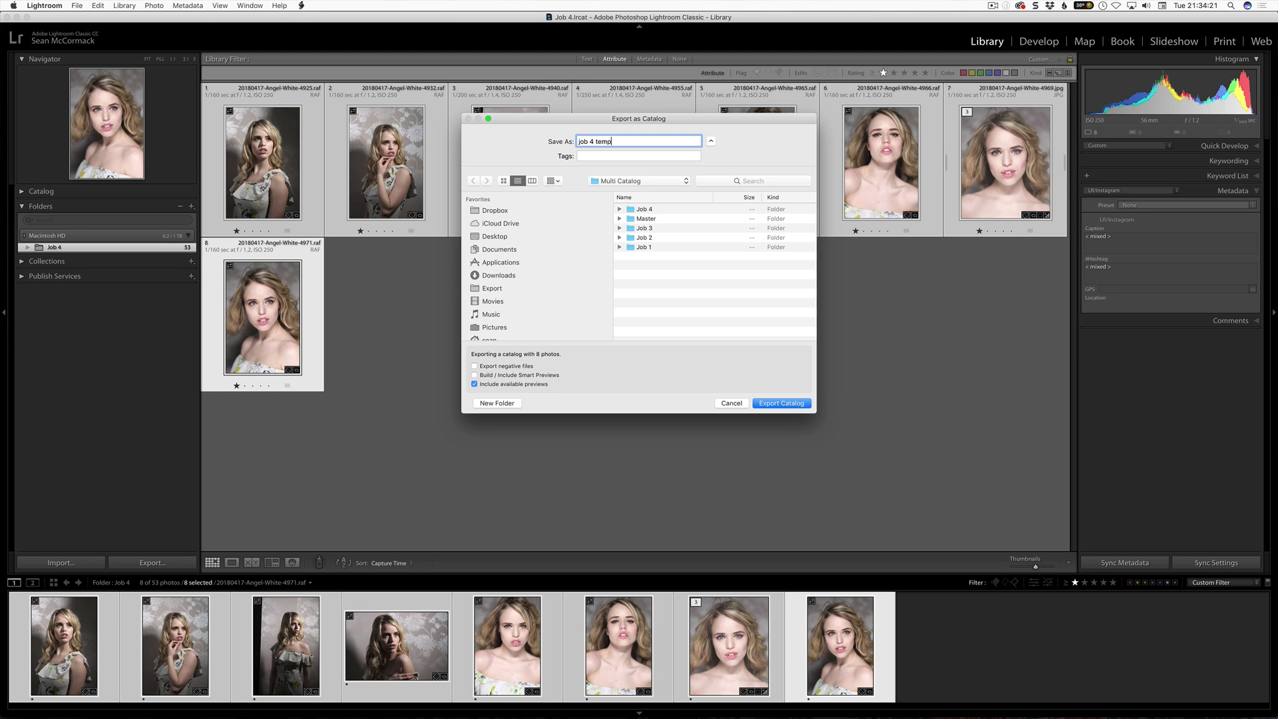
key("Return")
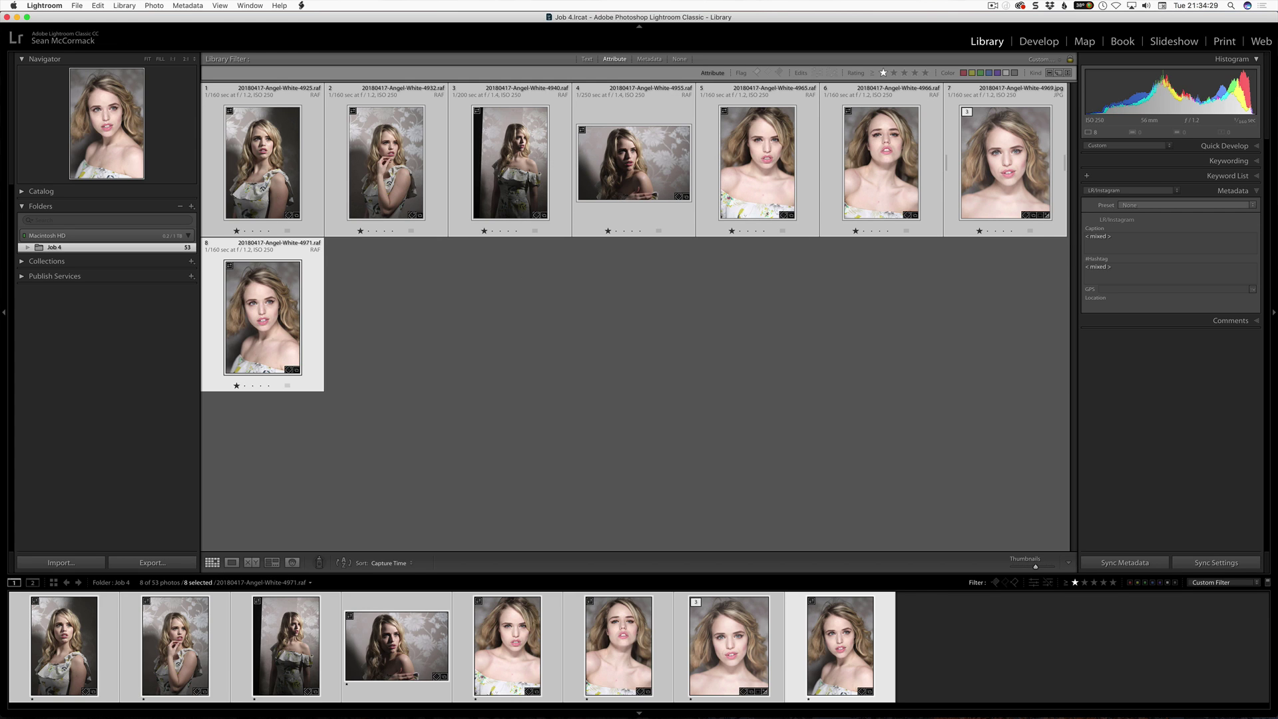
Step: Reopen Master.lrcat from recent catalogs, relaunch, and start Import from Another Catalog
left_click(77, 5)
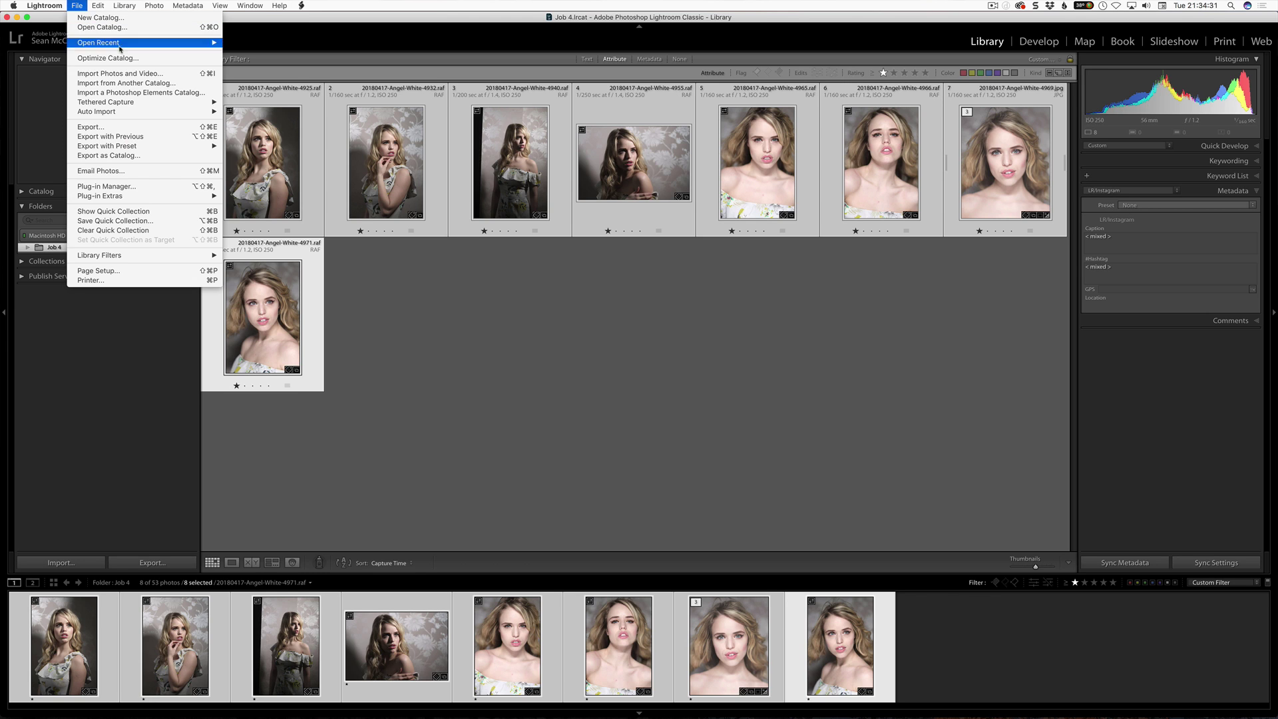
mouse_move(147, 46)
left_click(253, 42)
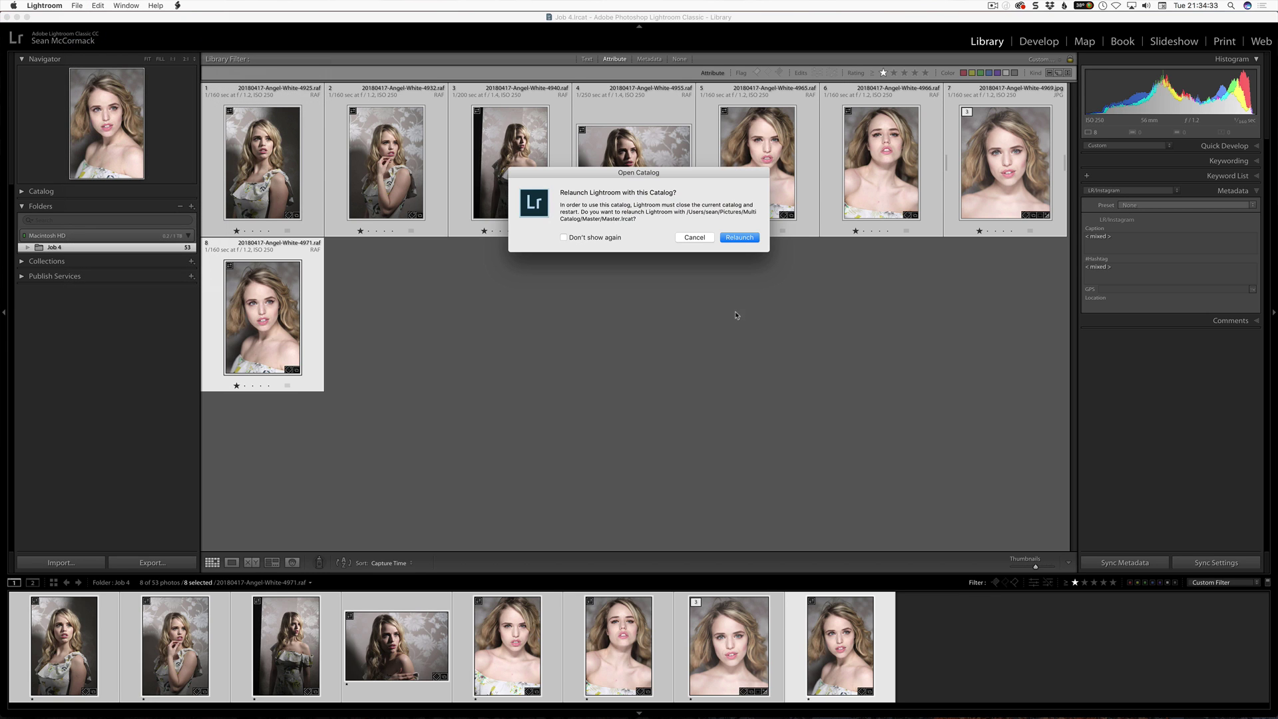
left_click(759, 240)
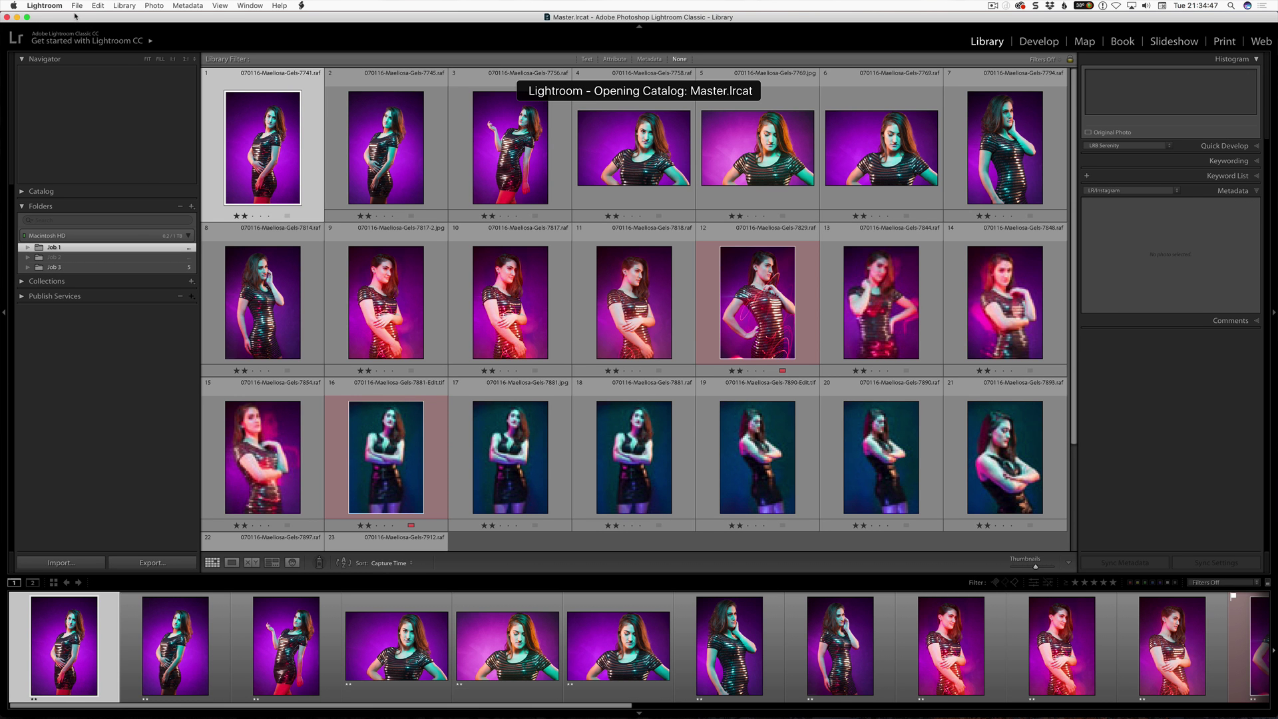
left_click(77, 6)
left_click(99, 86)
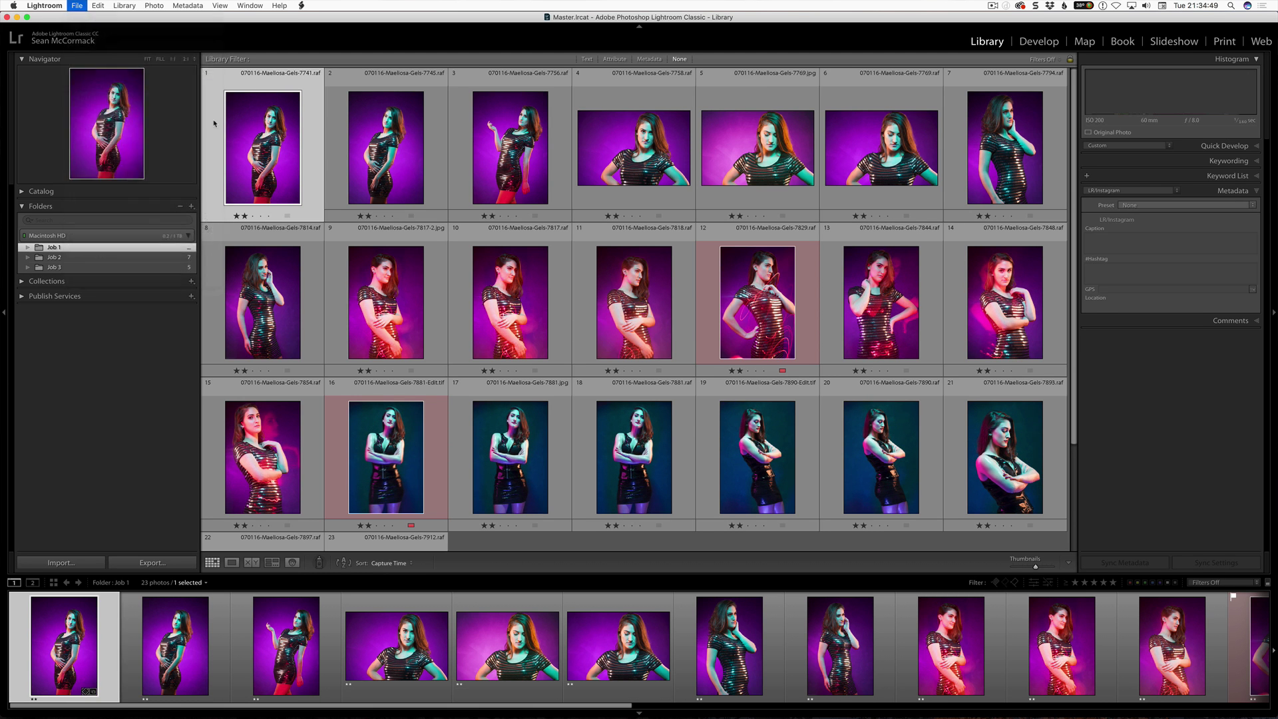
Step: Import the eight photos from job 4 temp.lrcat into Master without moving files
left_click(400, 188)
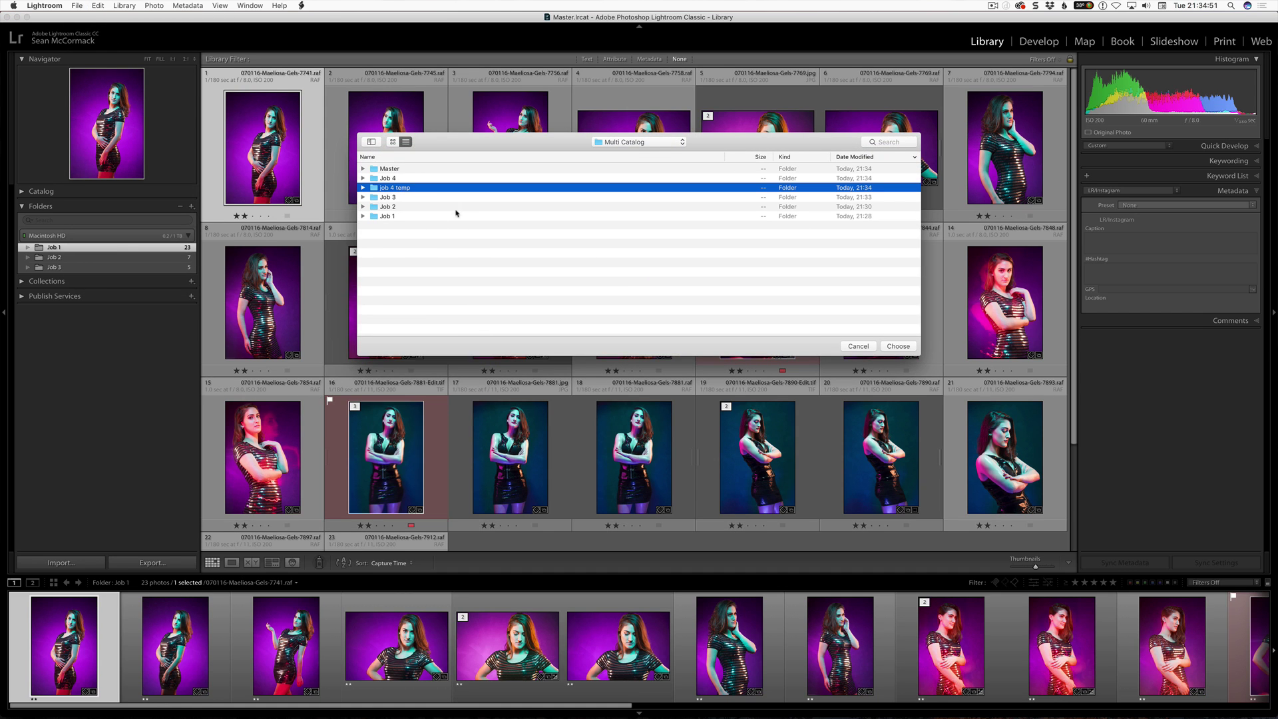
double_click(424, 188)
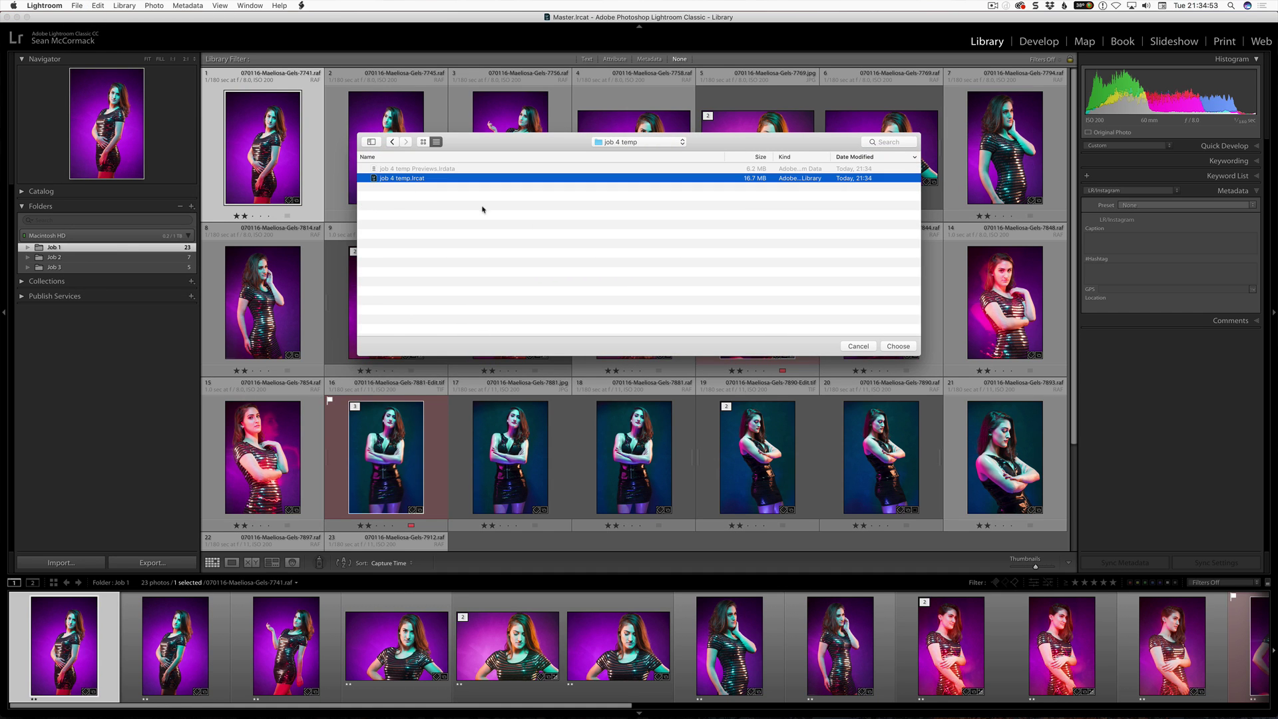
left_click(904, 346)
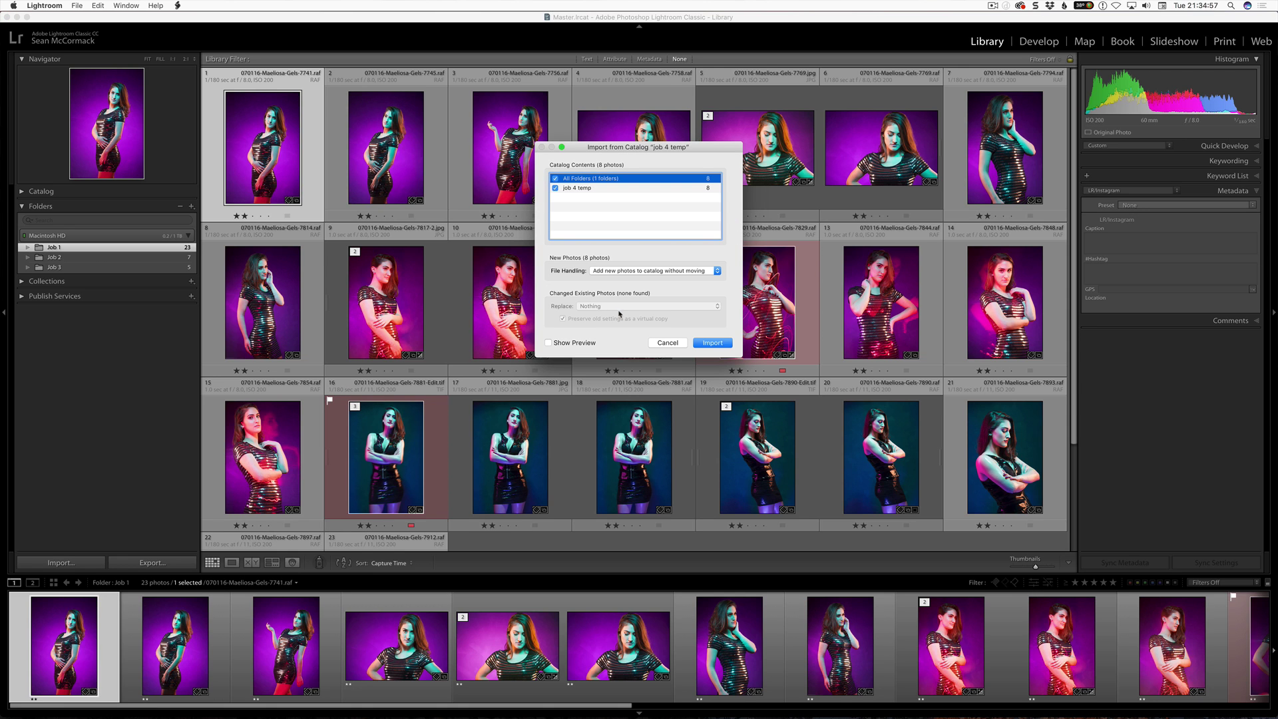
left_click(713, 343)
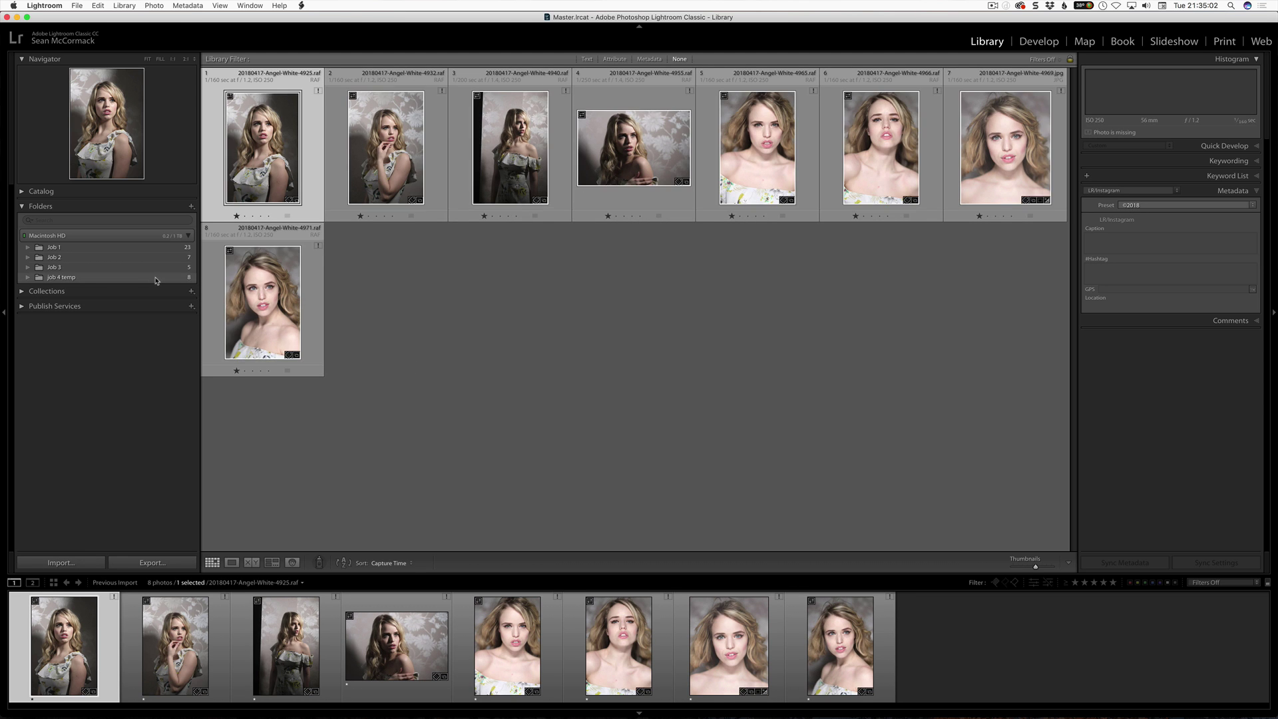
Step: Locate the missing photo by browsing up to Multi Catalog and into the Job 4 folder
left_click(319, 91)
left_click(716, 241)
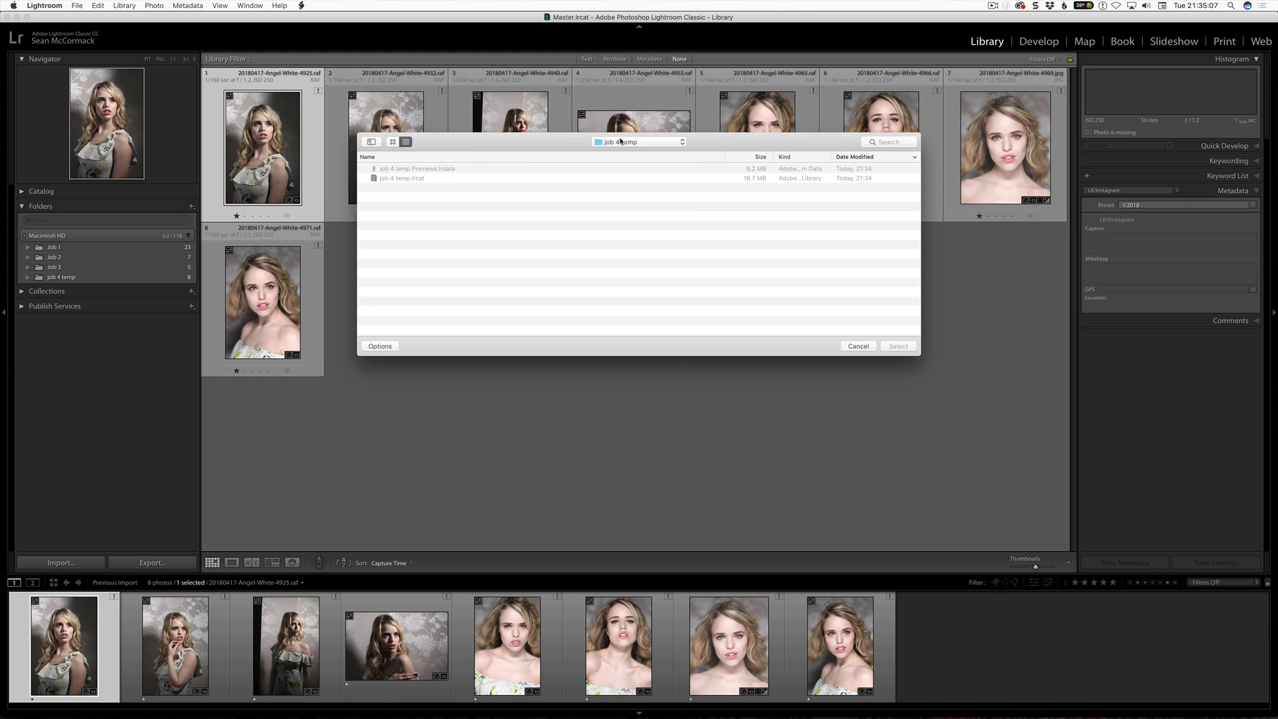
left_click(620, 142)
left_click(622, 153)
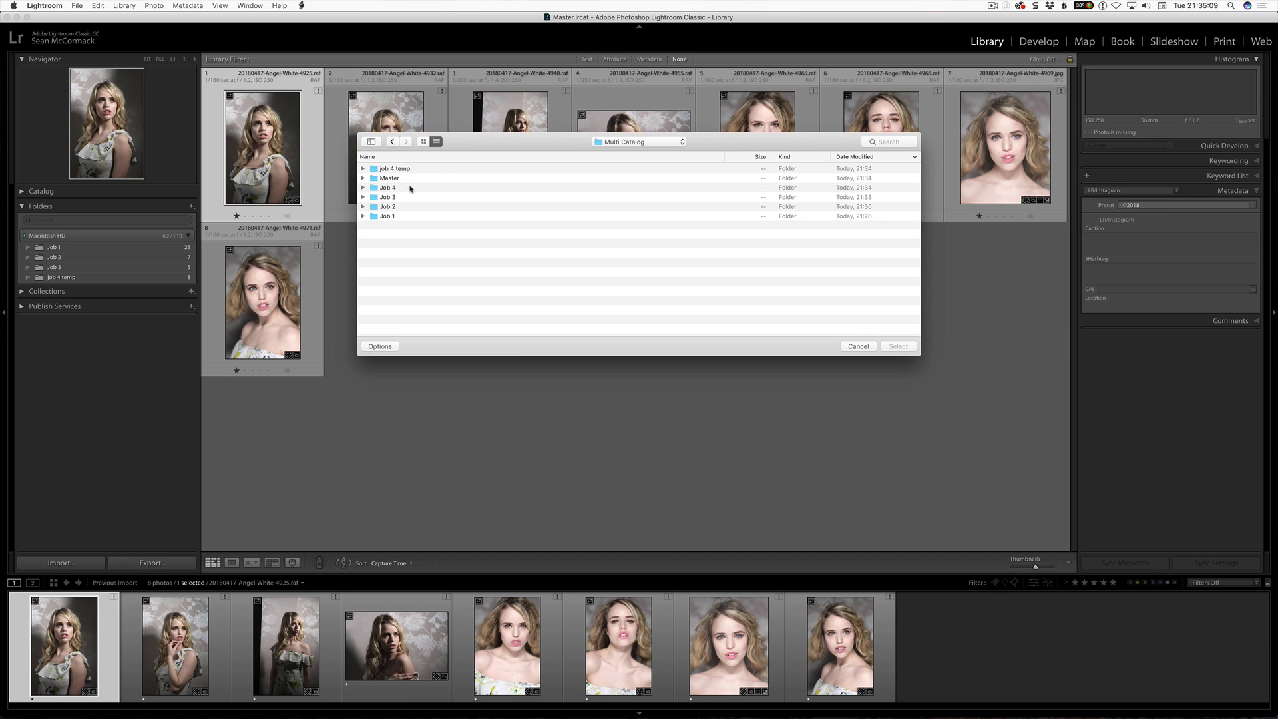
left_click(412, 188)
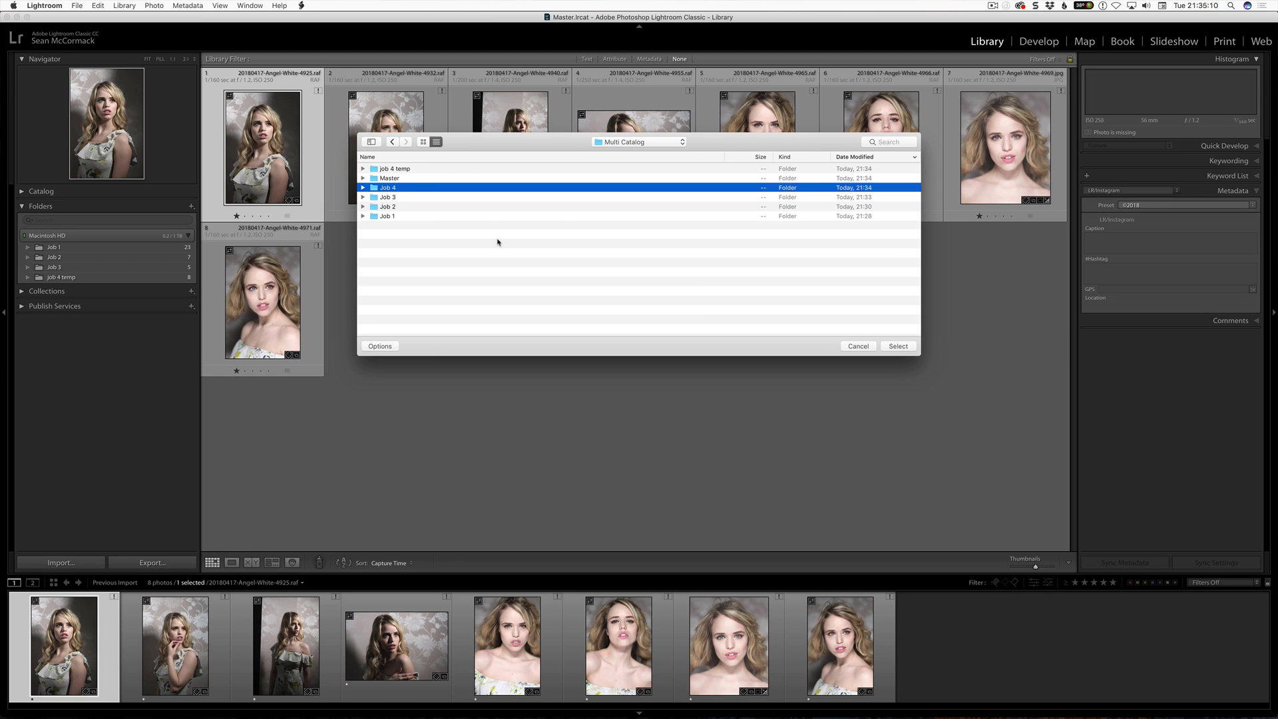
double_click(451, 189)
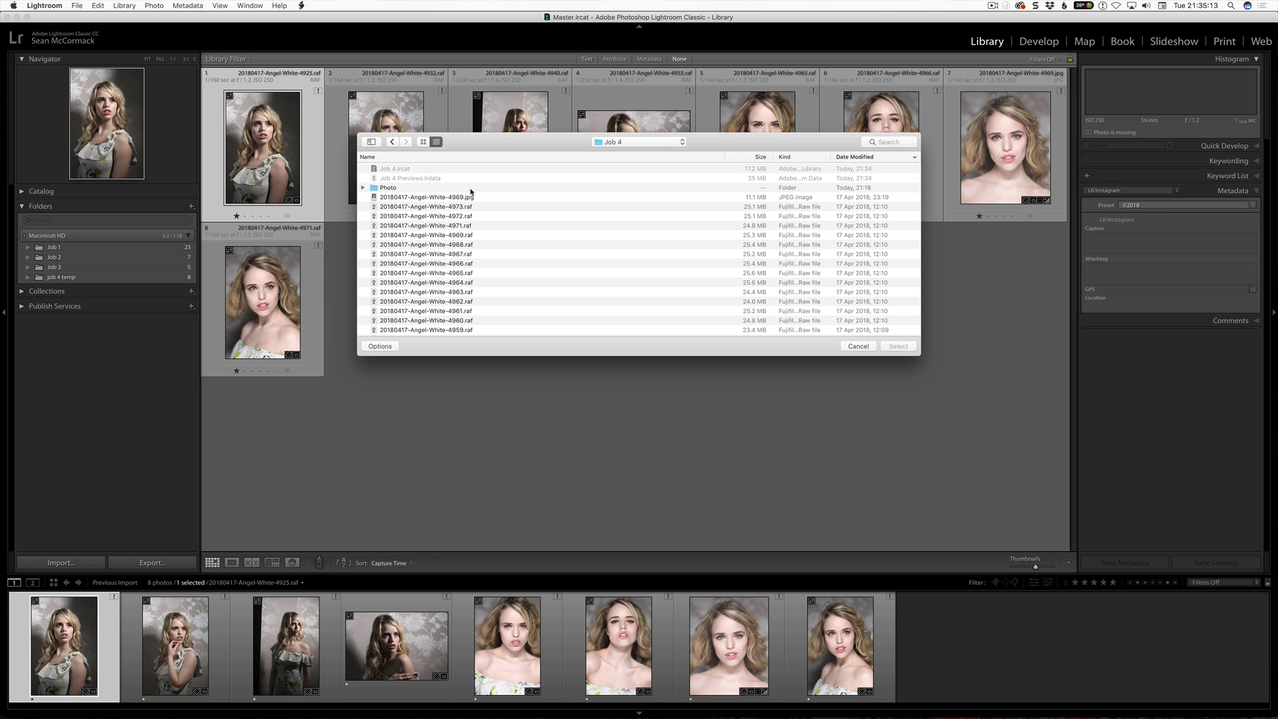
Step: Relink using 20180417-Angel-White-4925.raf, then select the empty job 4 temp folder
scroll(498, 317, "down", 10)
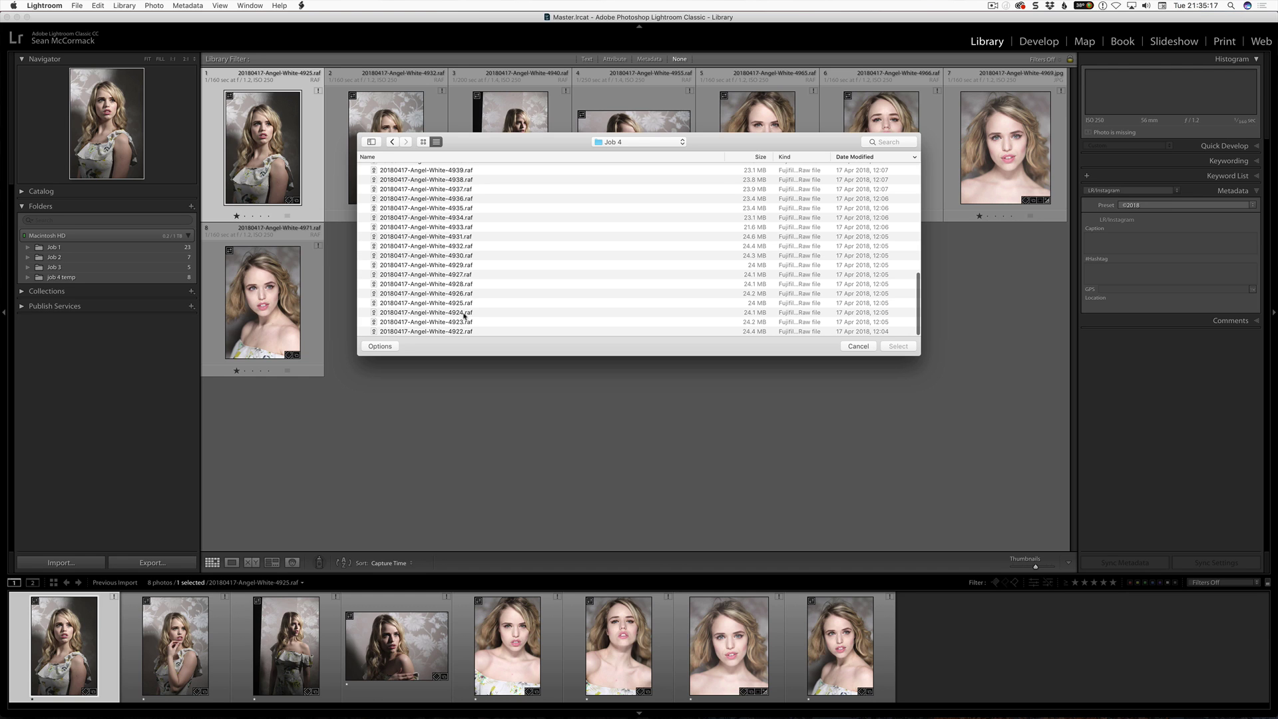
left_click(470, 305)
left_click(898, 347)
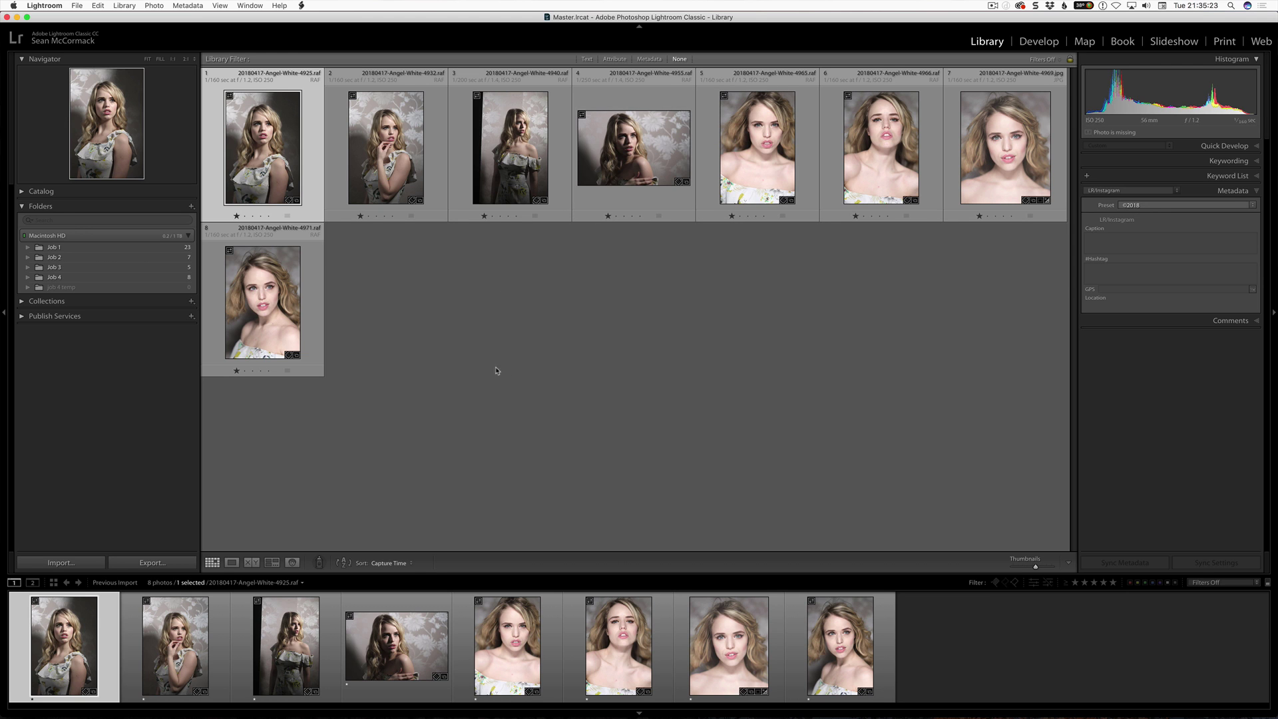
left_click(127, 287)
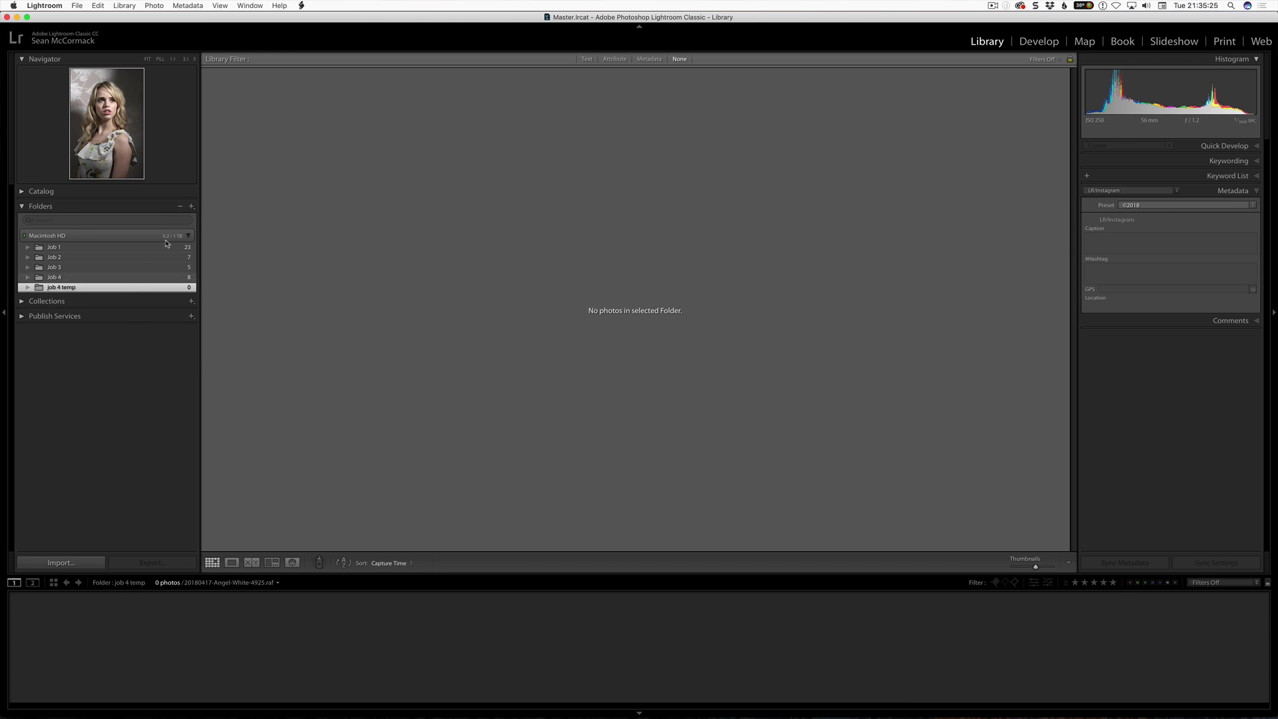
Step: Remove the empty job 4 temp folder and show only the Job 2 folder's photos
left_click(180, 208)
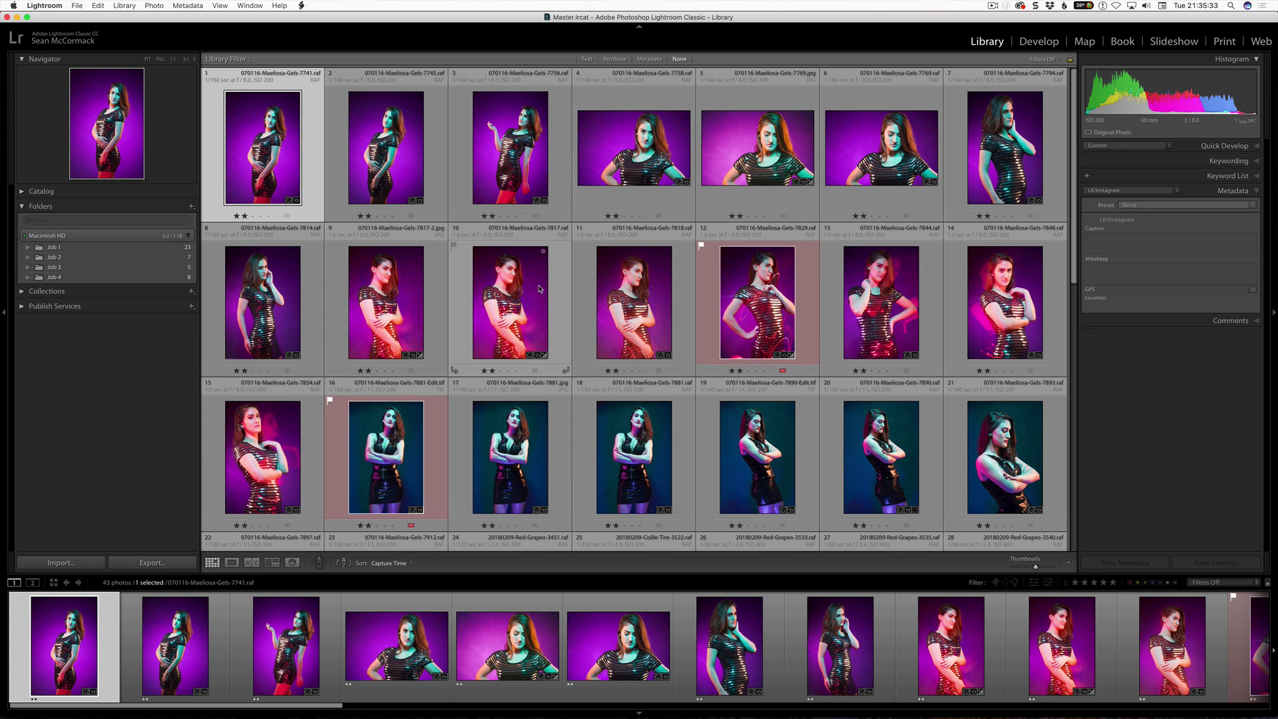
scroll(539, 288, "down", 3)
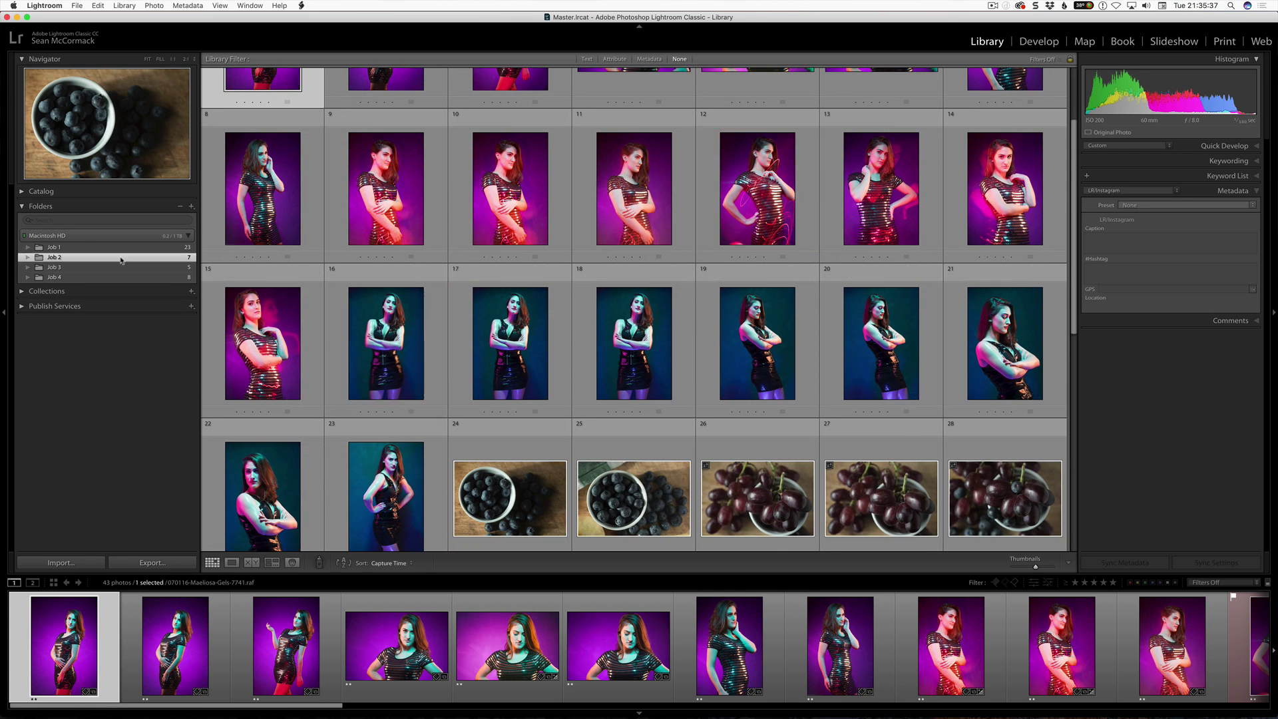
left_click(119, 258)
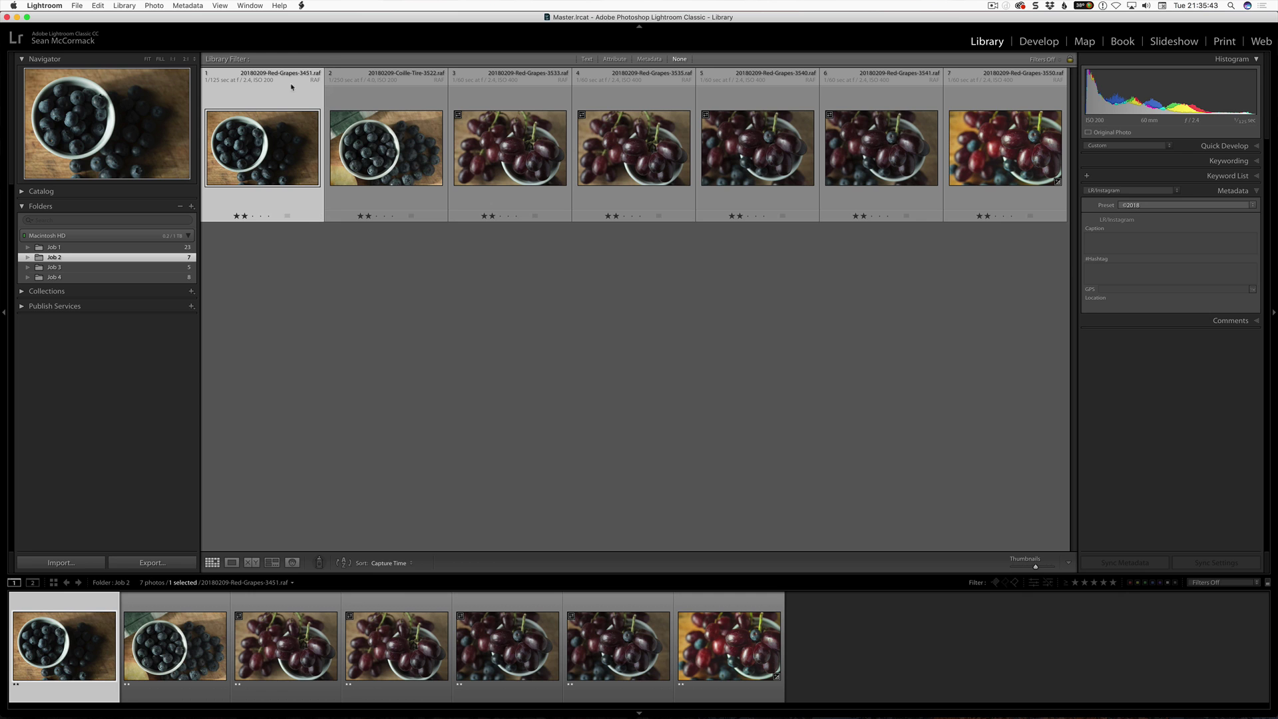
Step: Open the first Job 2 photo, 20180209-Red-Grapes-3451.raf, in Loupe and bring up its options
right_click(273, 158)
left_click(312, 161)
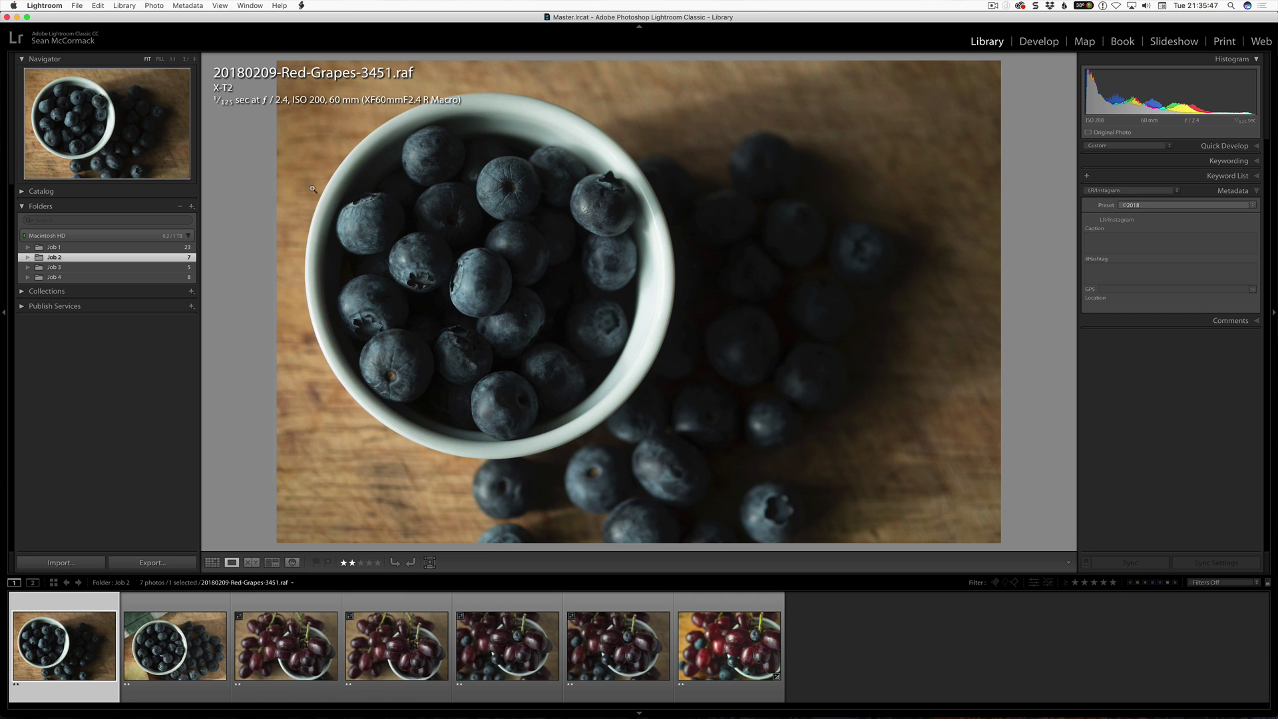
right_click(406, 200)
Step: Reveal the photo in Finder, open Job 2.lrcat, and relaunch Lightroom with it
left_click(480, 243)
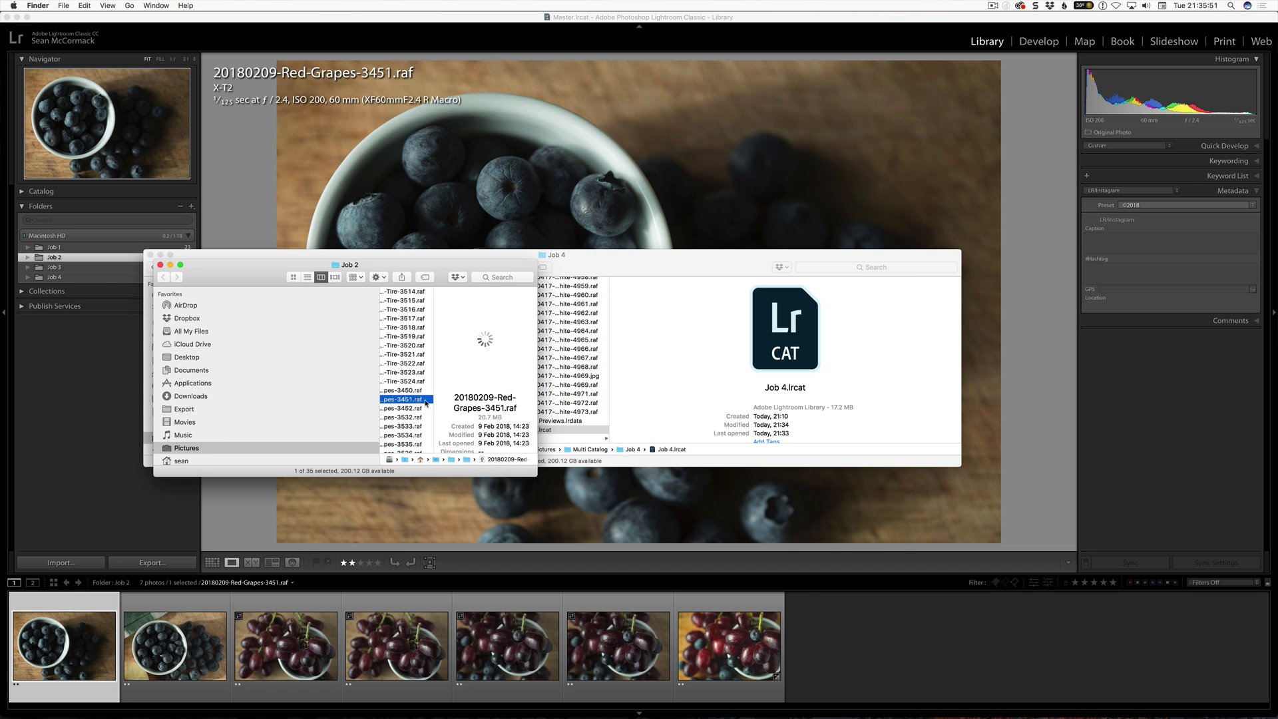
scroll(461, 373, "down", 5)
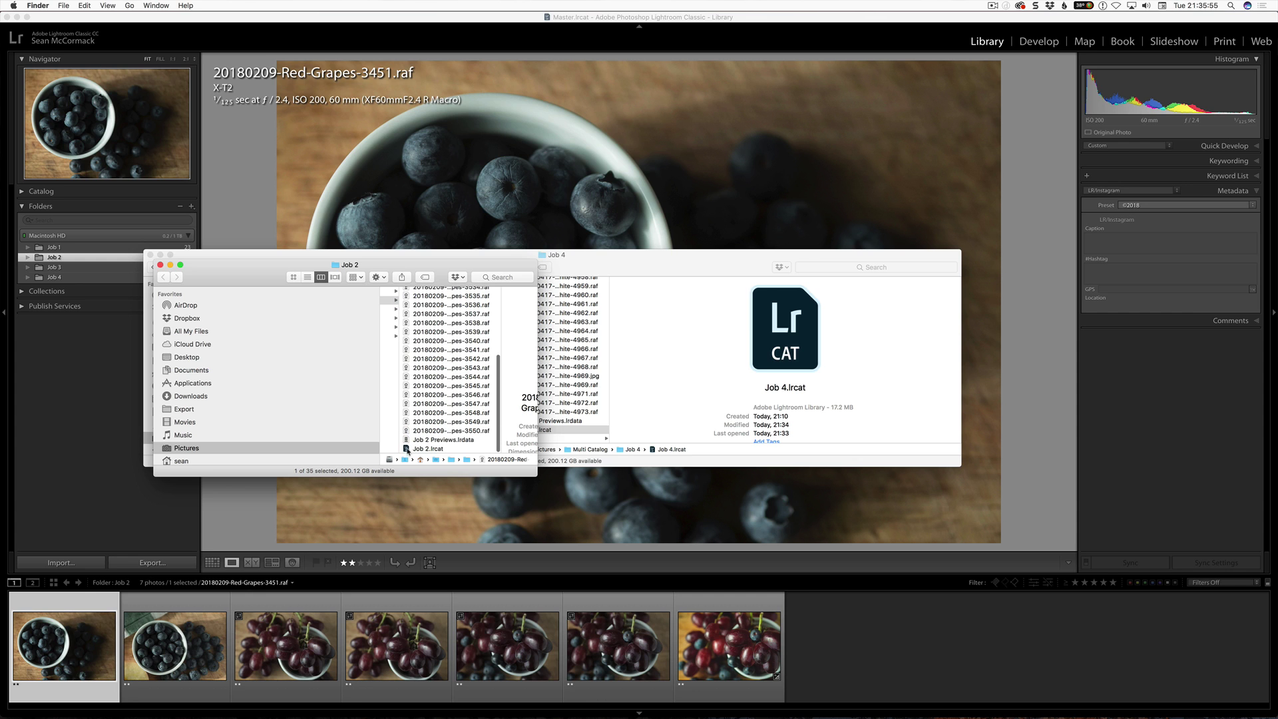
double_click(422, 449)
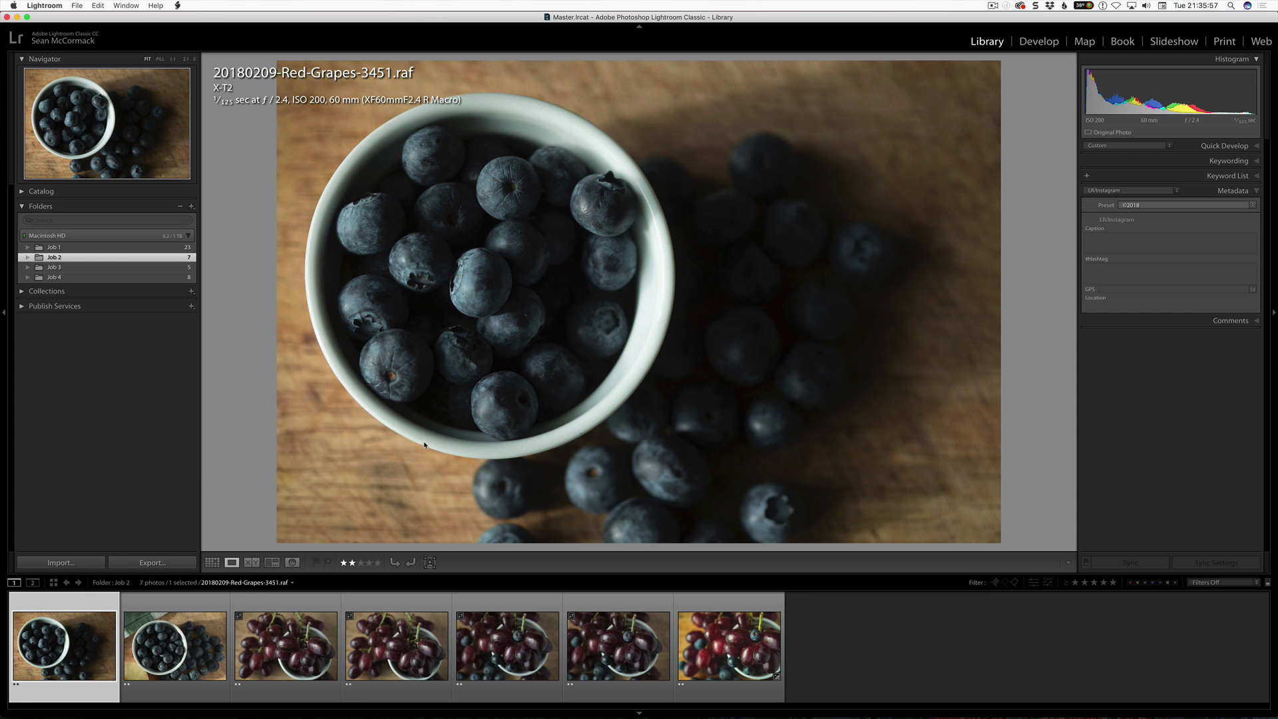
left_click(739, 238)
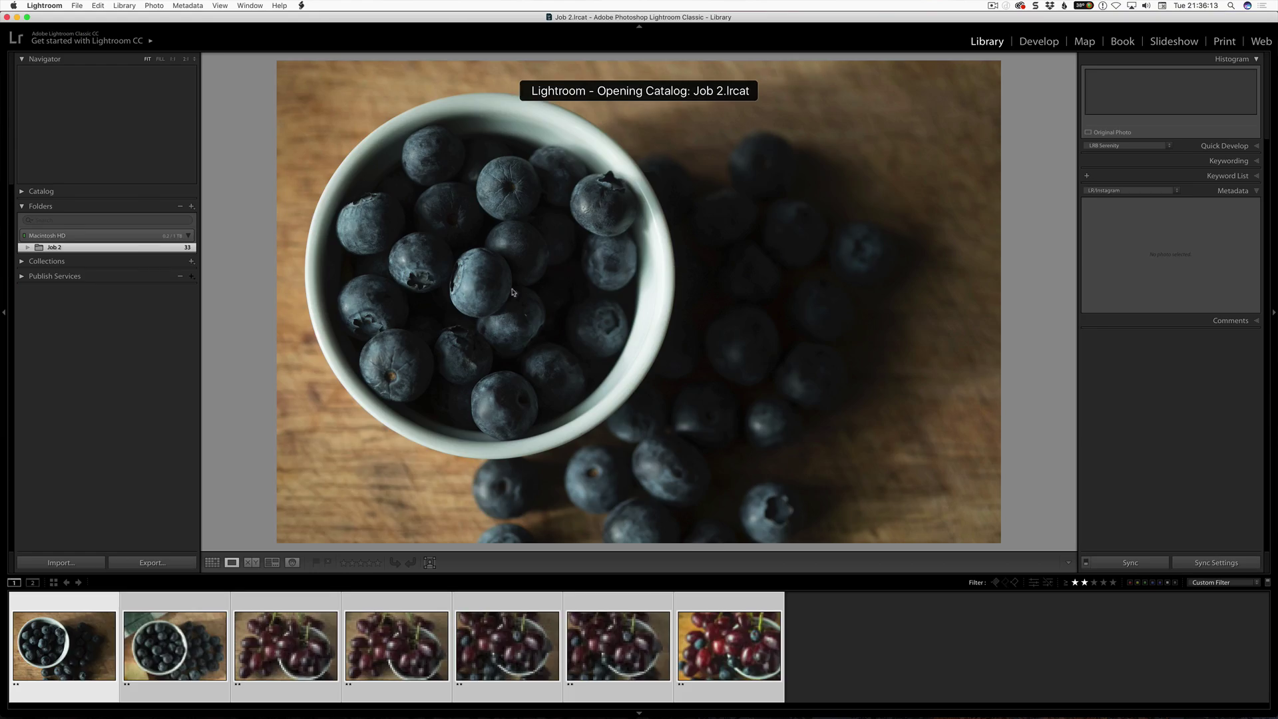
Step: Remove the rating filter so the Job 2 grid shows all 33 photos
left_click(1083, 583)
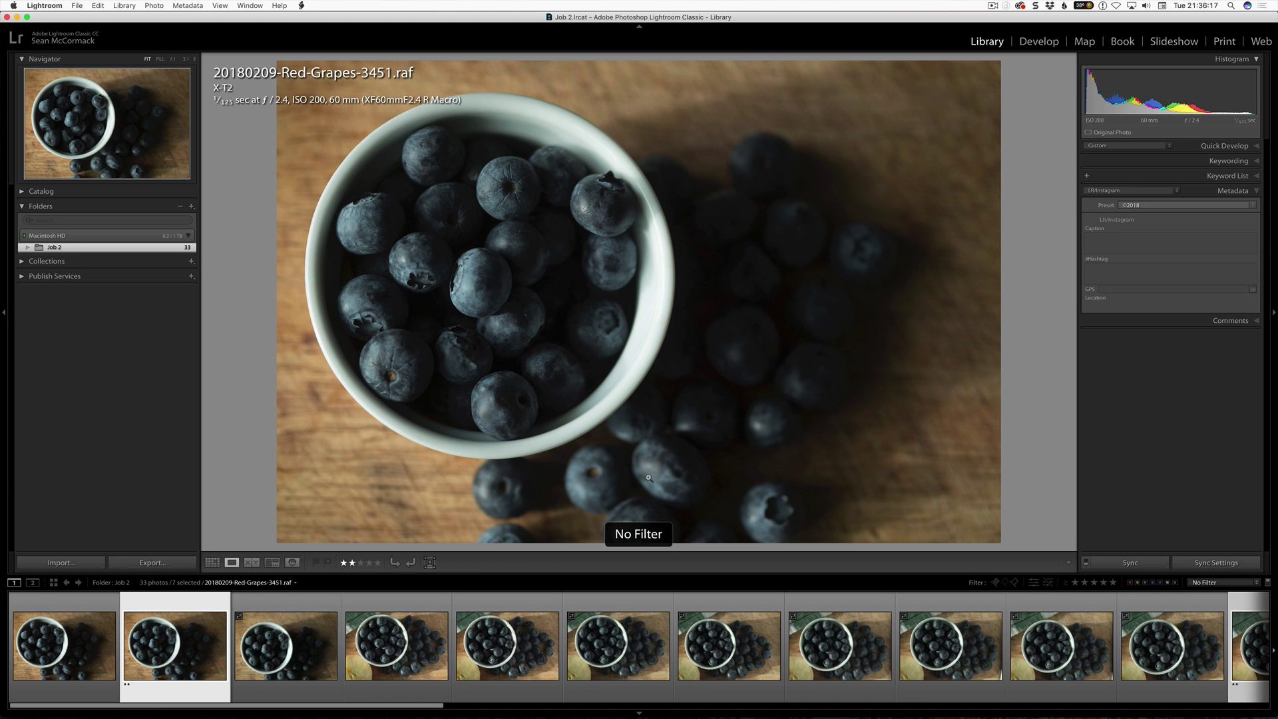
key("g")
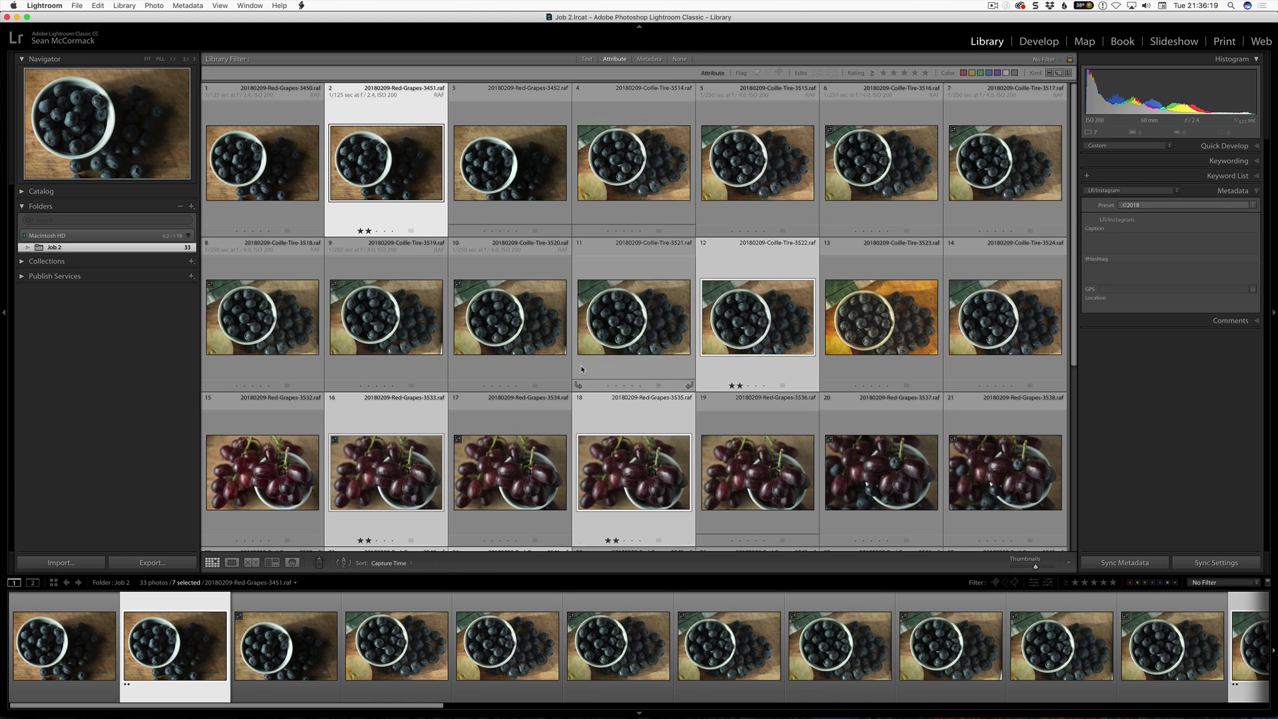
scroll(661, 326, "down", 5)
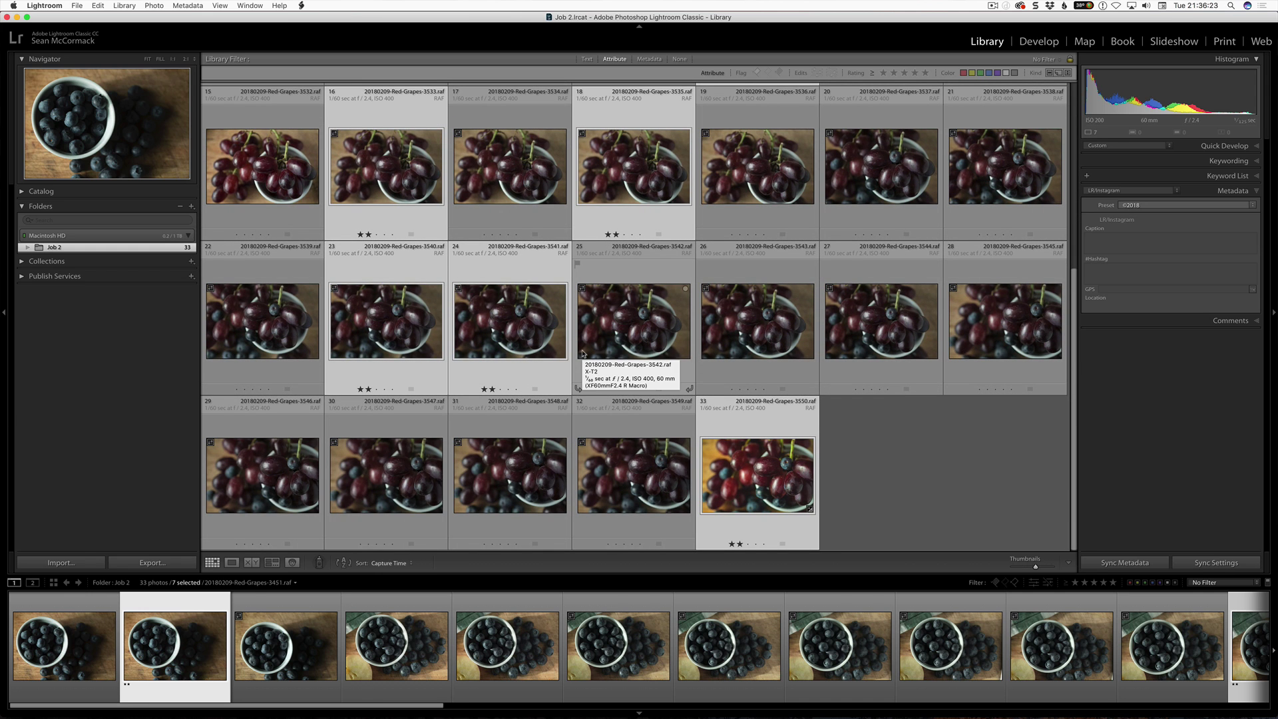
Step: Reopen Master.lrcat from the recent catalogs list in place of Job 2
left_click(77, 6)
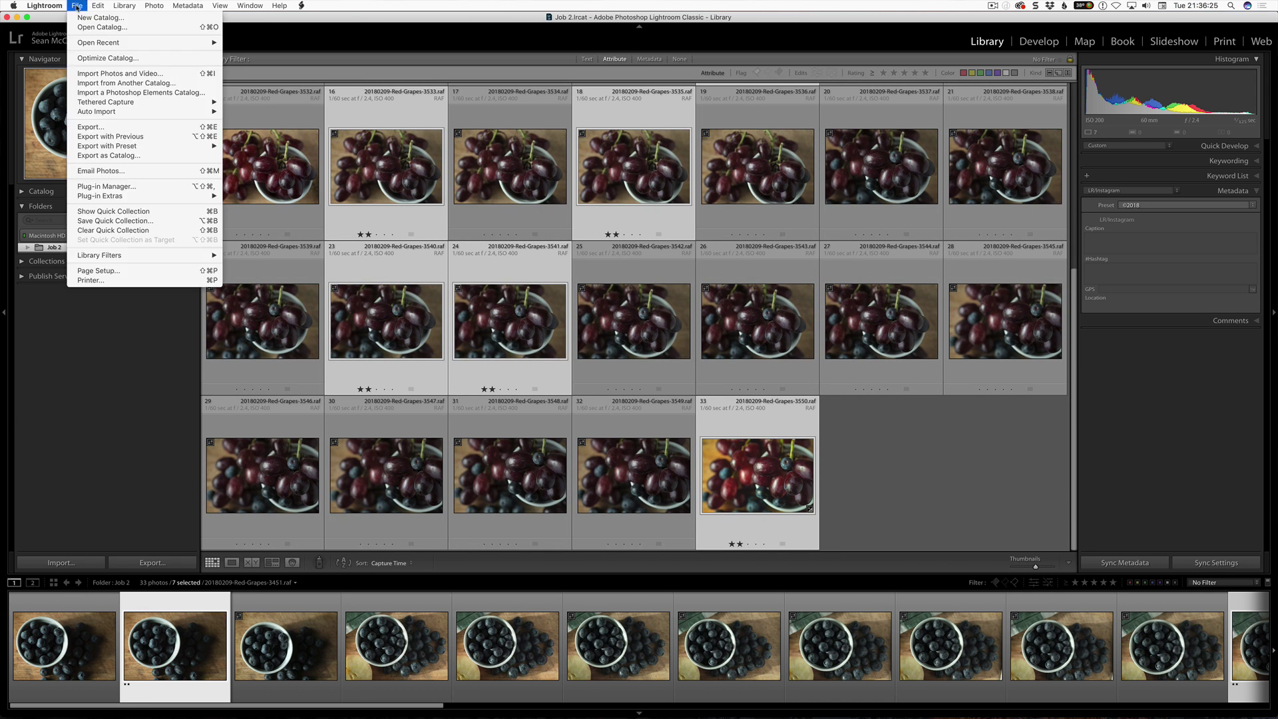
mouse_move(107, 43)
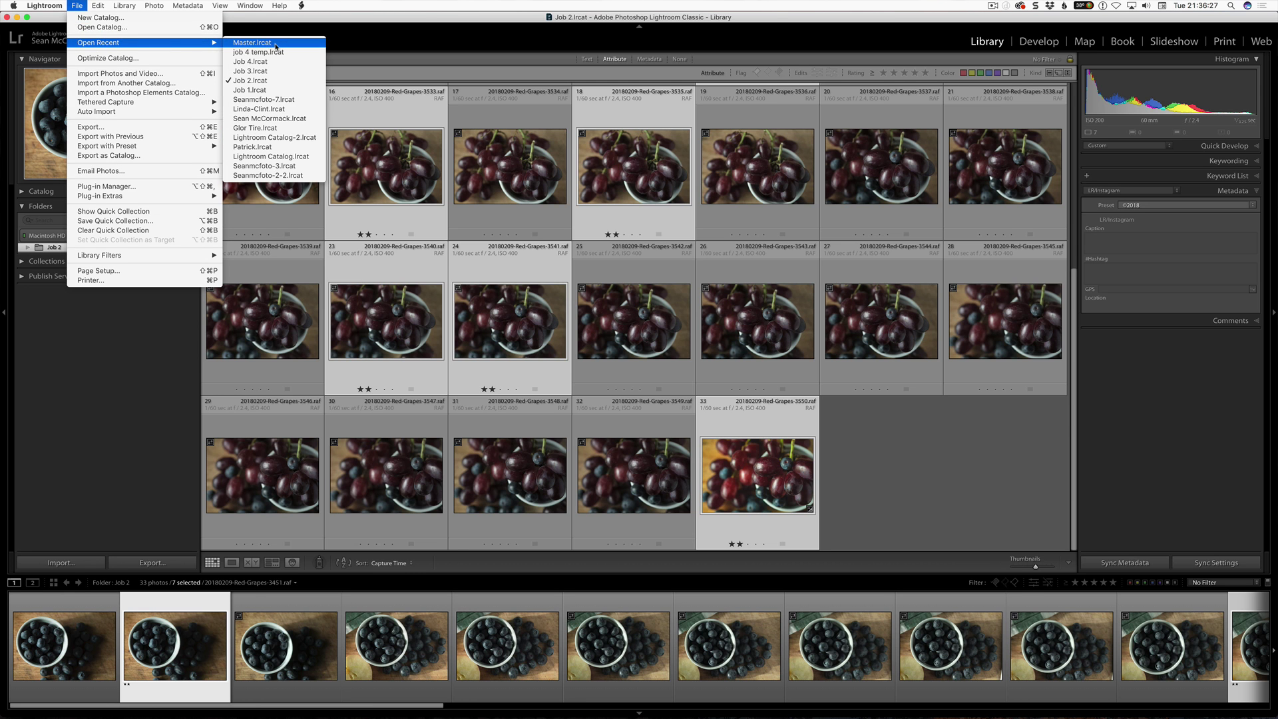
left_click(276, 46)
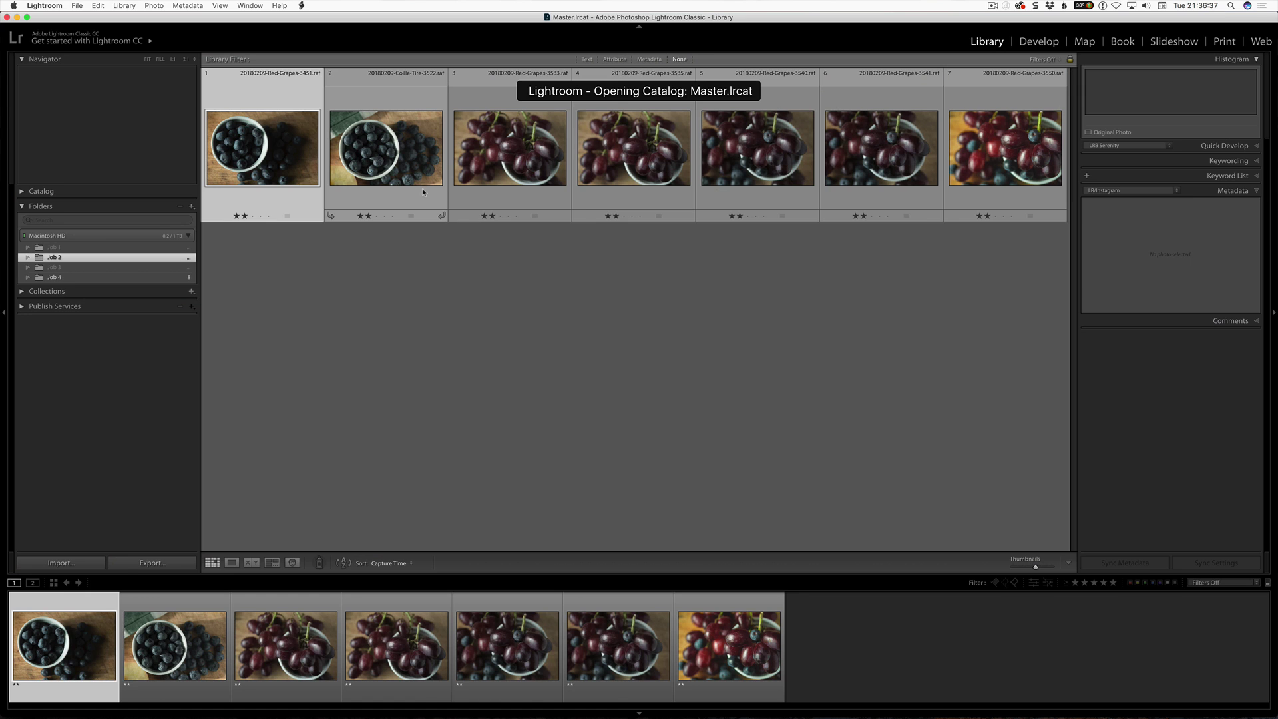
Step: Rate Job 4's photo 7 (4969), Job 3's photo 3 (2750) and Job 1's 7881-Edit with 3 stars
left_click(123, 278)
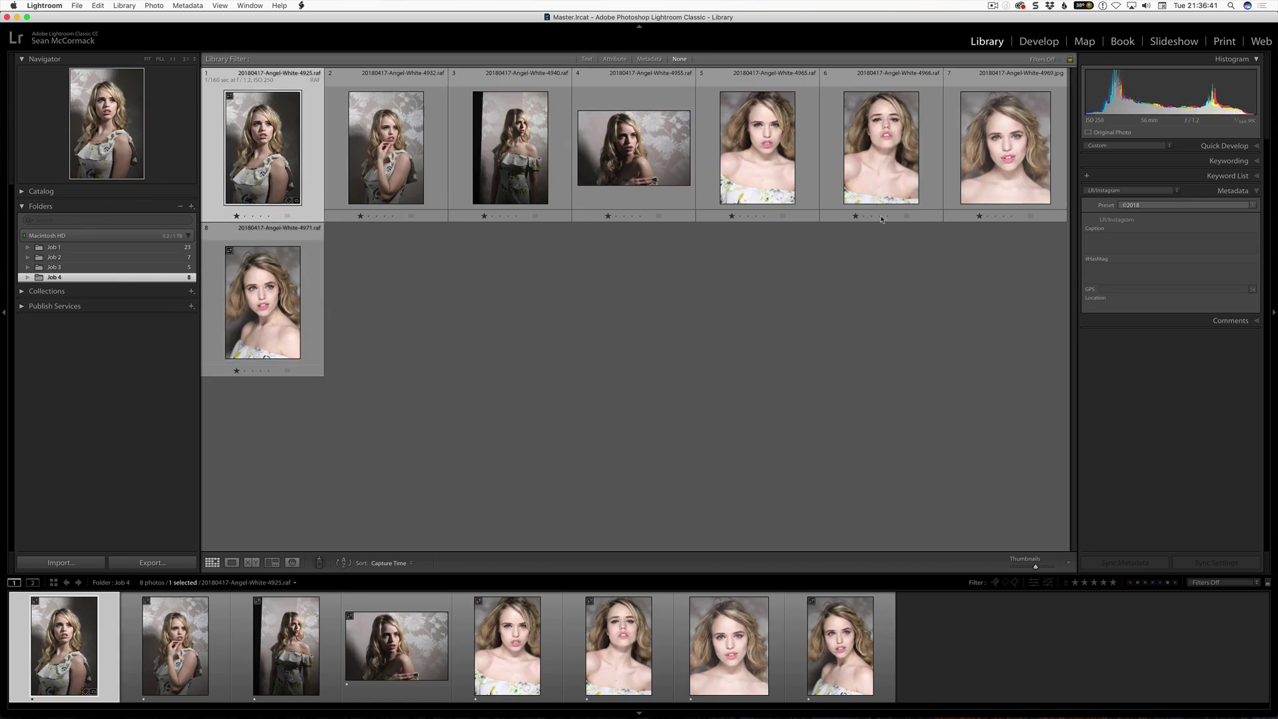
left_click(1024, 168)
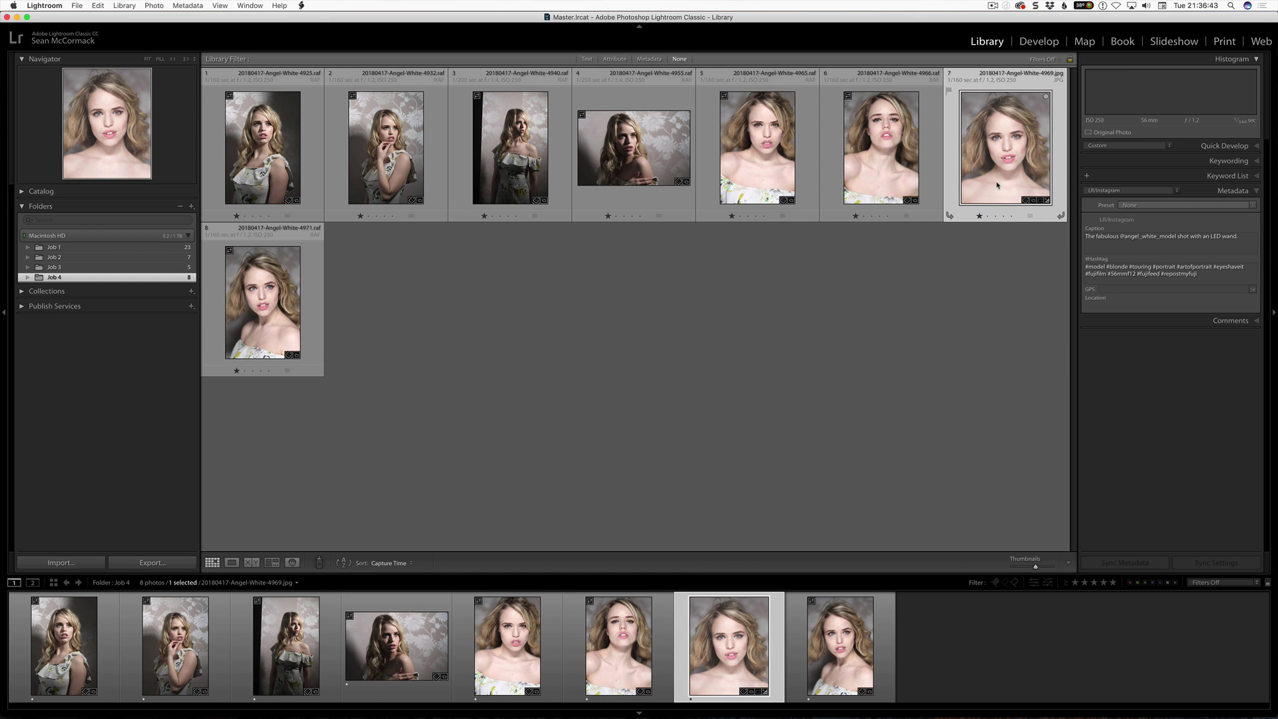
key("2")
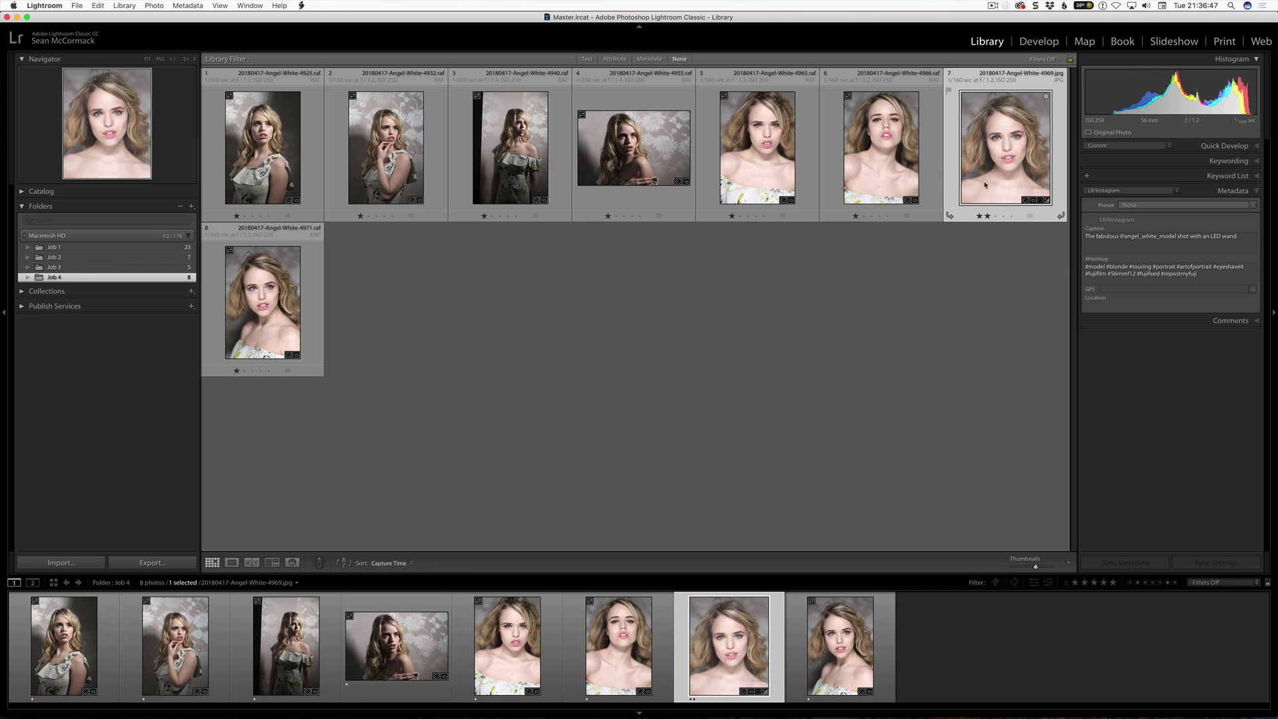
key("3")
left_click(113, 267)
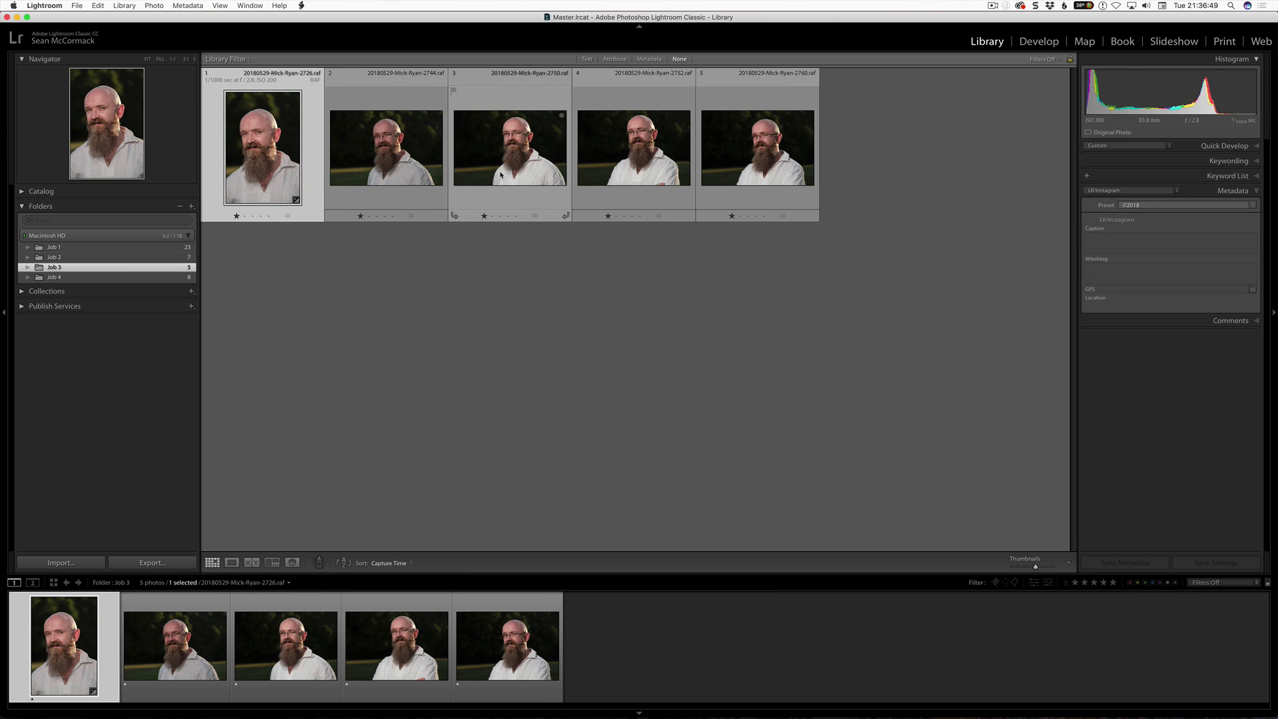
left_click(503, 174)
key("3")
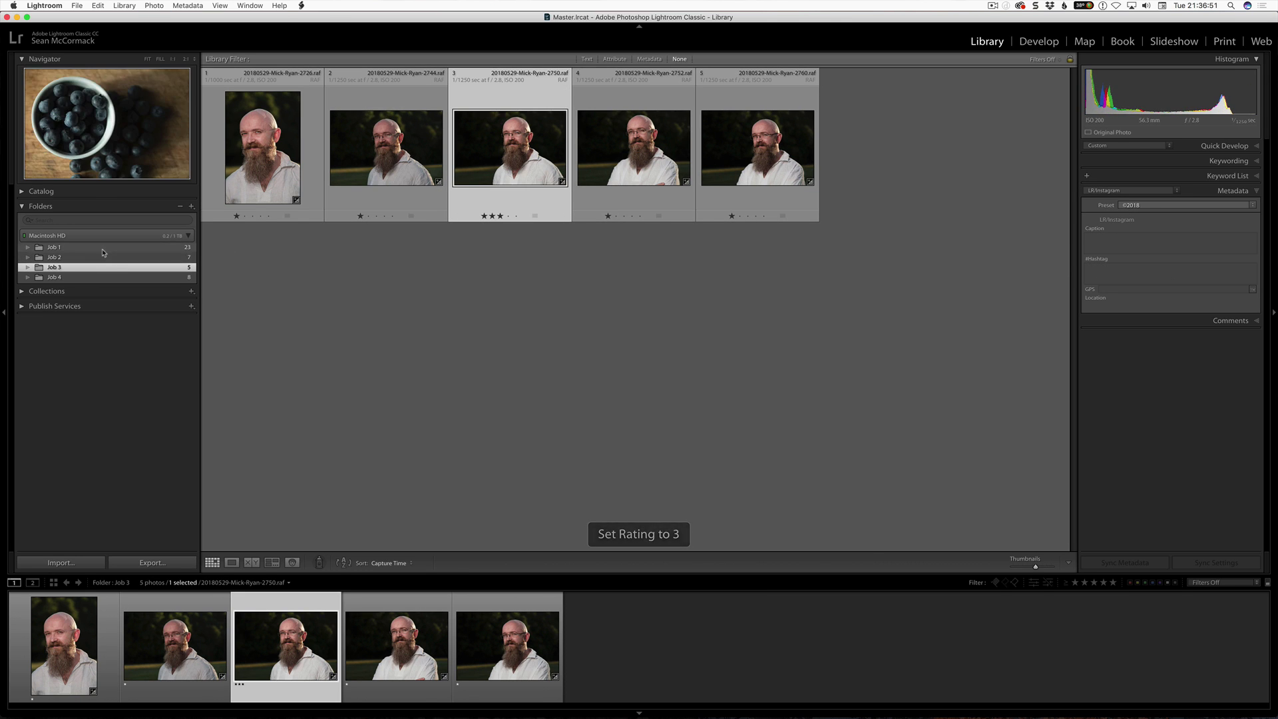
left_click(105, 247)
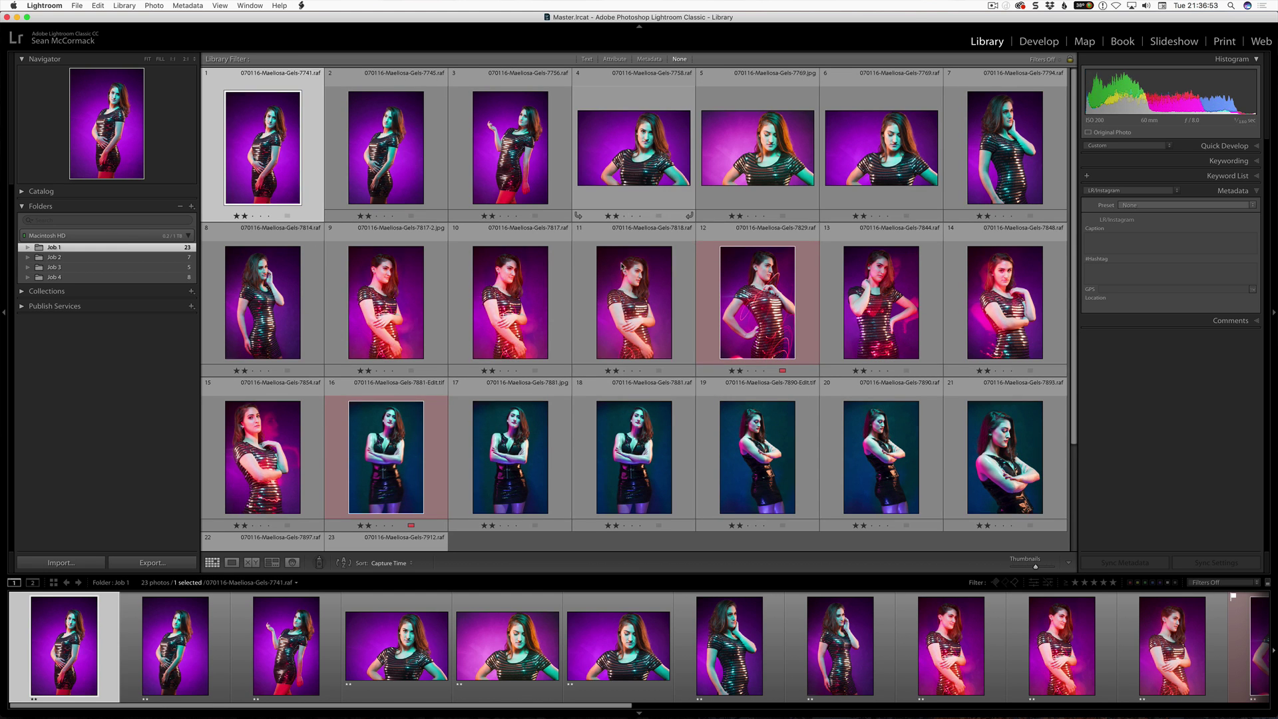
left_click(418, 464)
key("3")
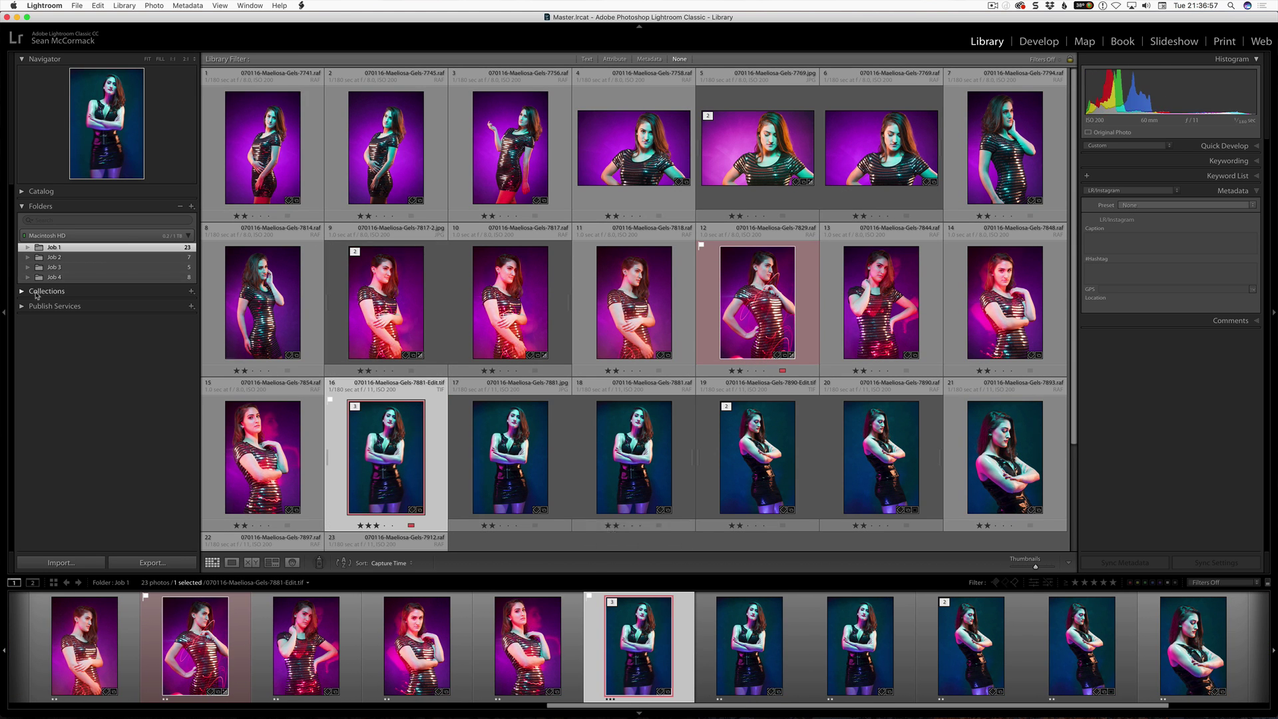
Step: Create a smart collection named '3 star' with the rule rating is at least 3 stars
left_click(24, 292)
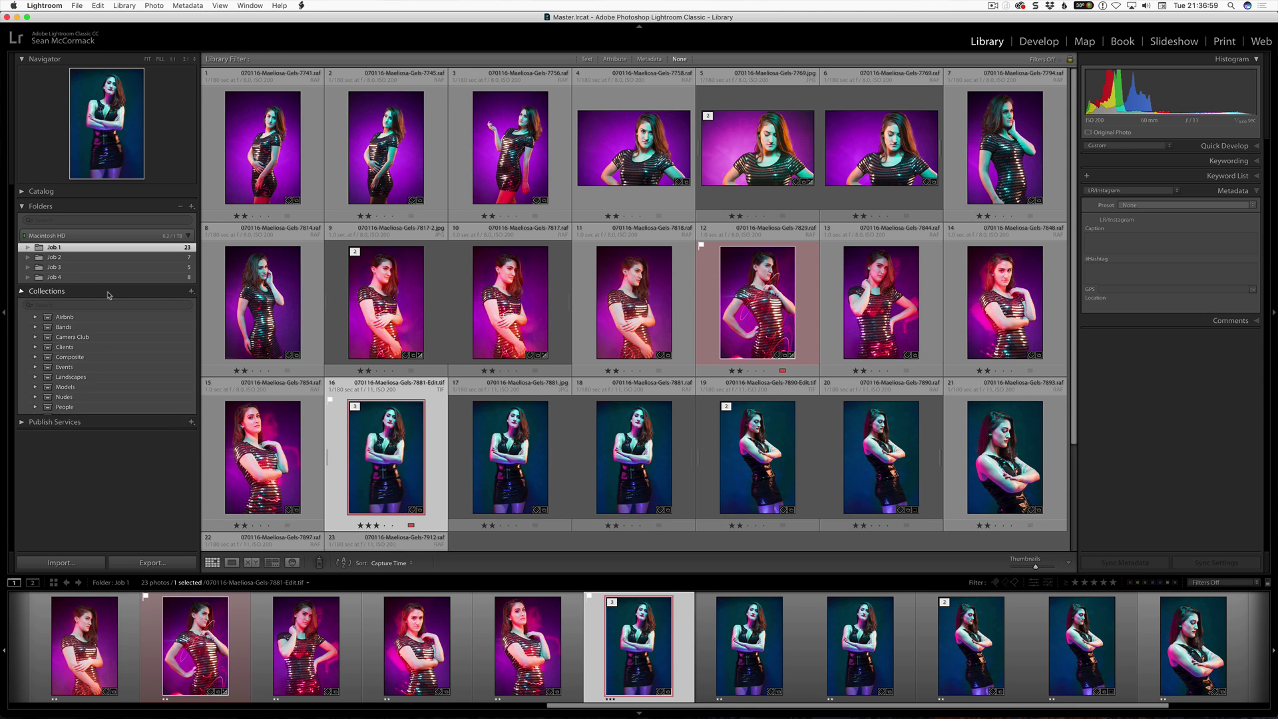
scroll(100, 333, "down", 3)
left_click(191, 192)
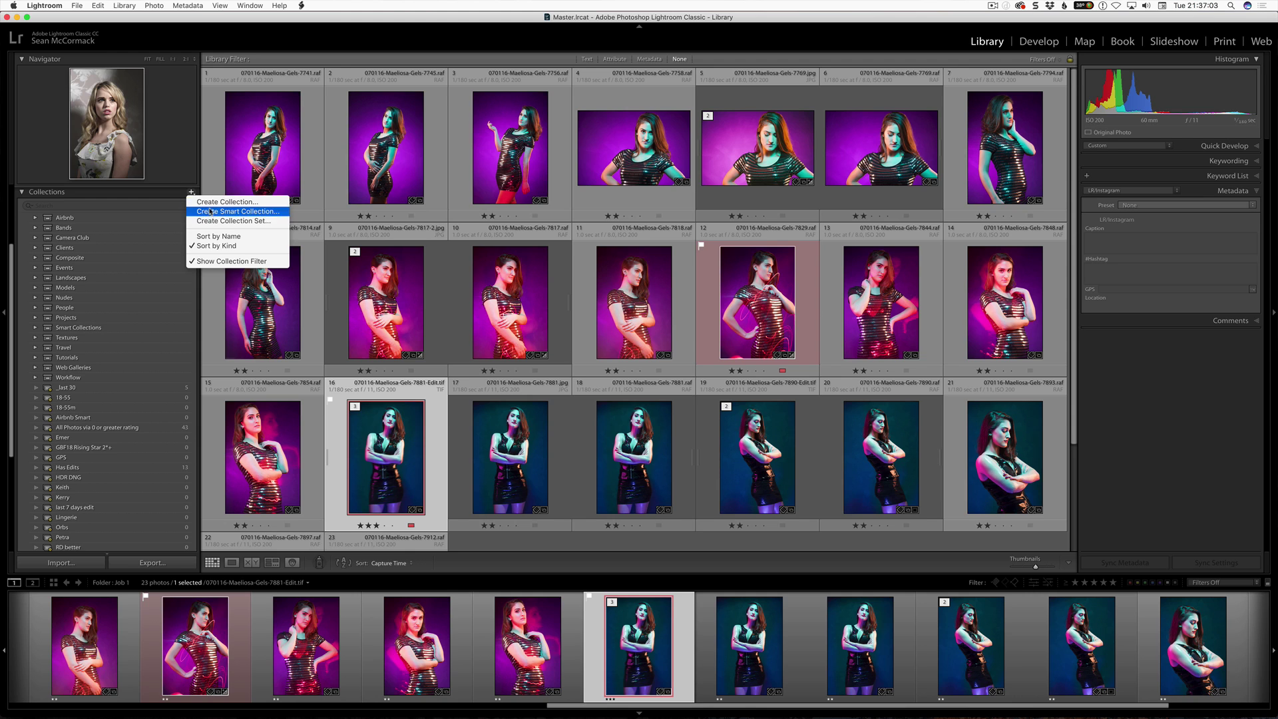
left_click(210, 212)
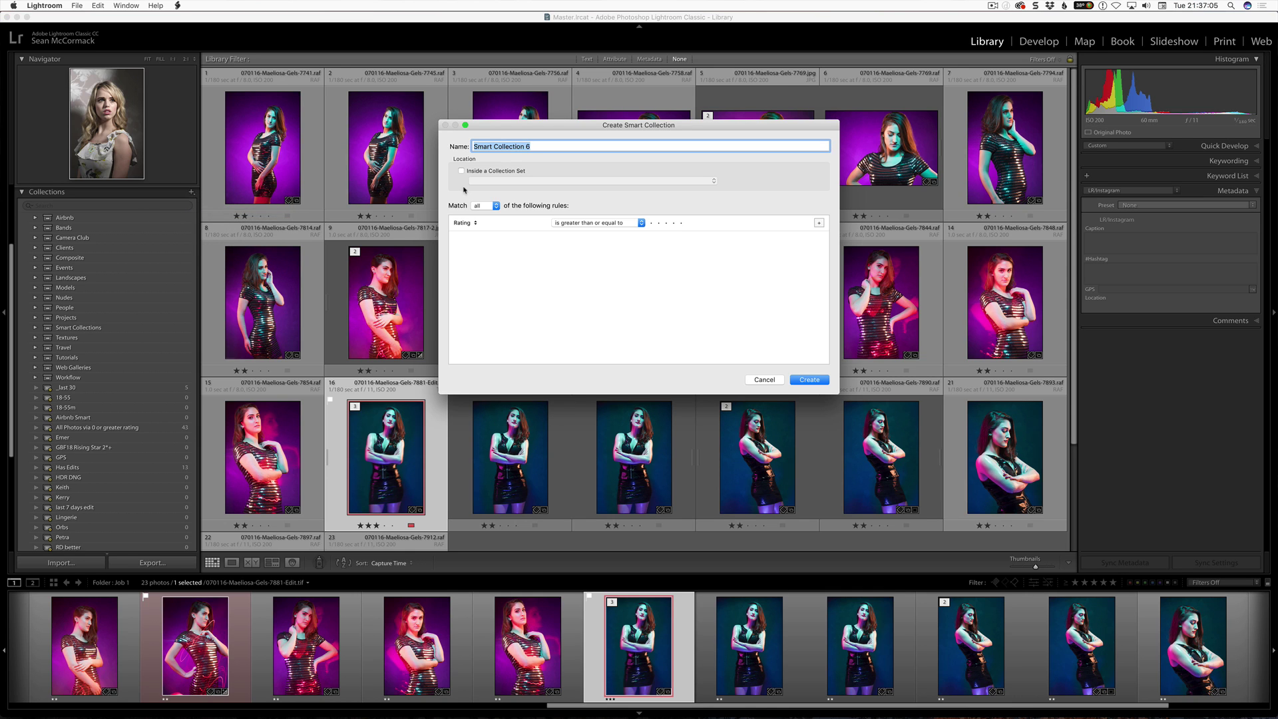
left_click(664, 223)
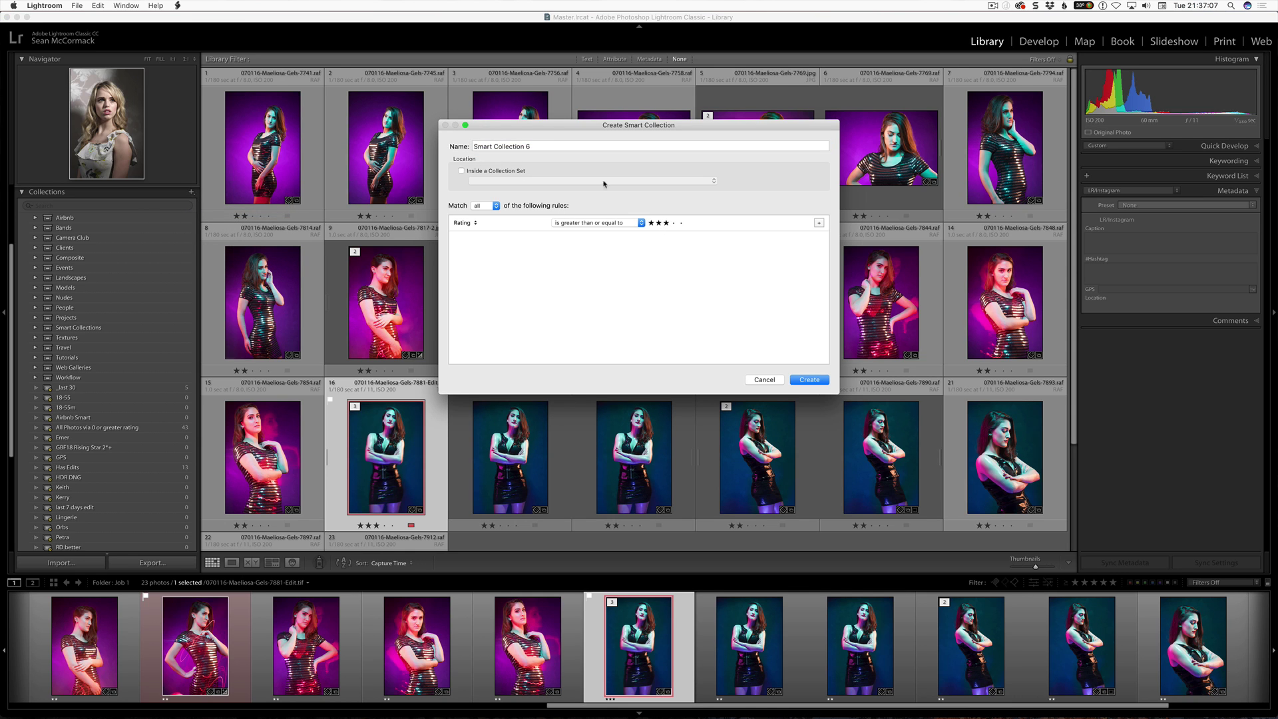
triple_click(519, 145)
type("3 star")
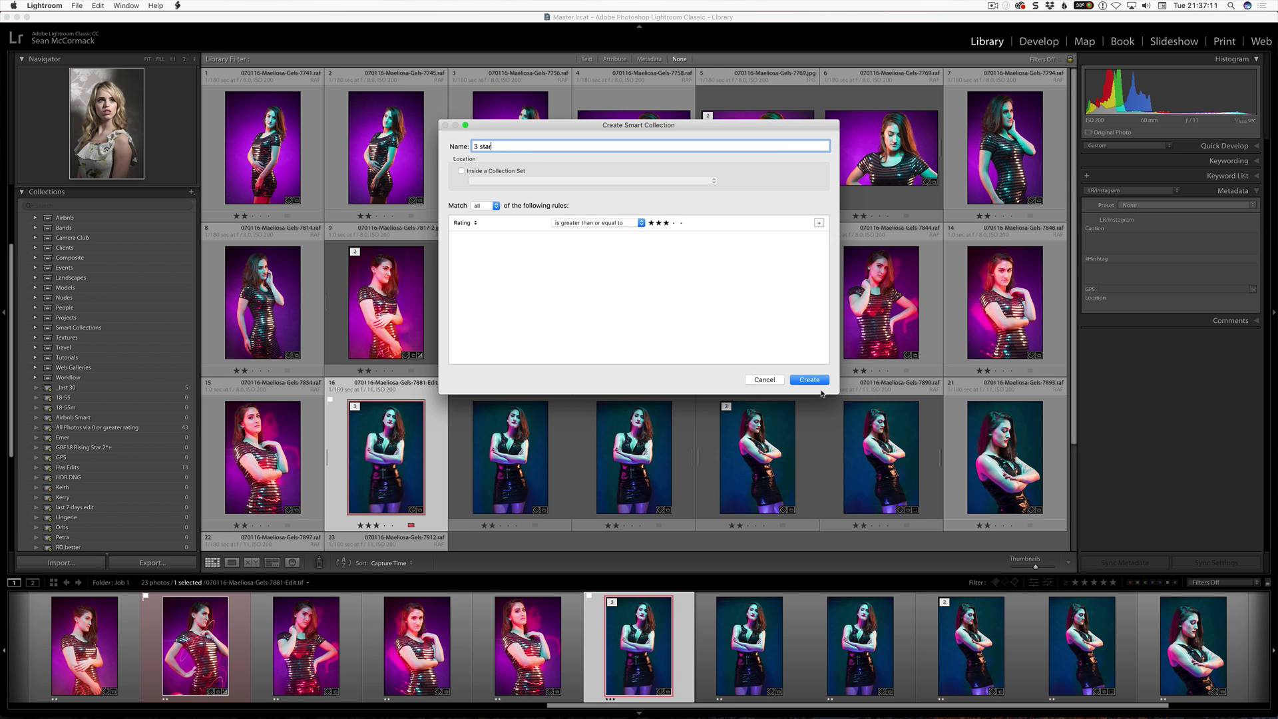
left_click(818, 381)
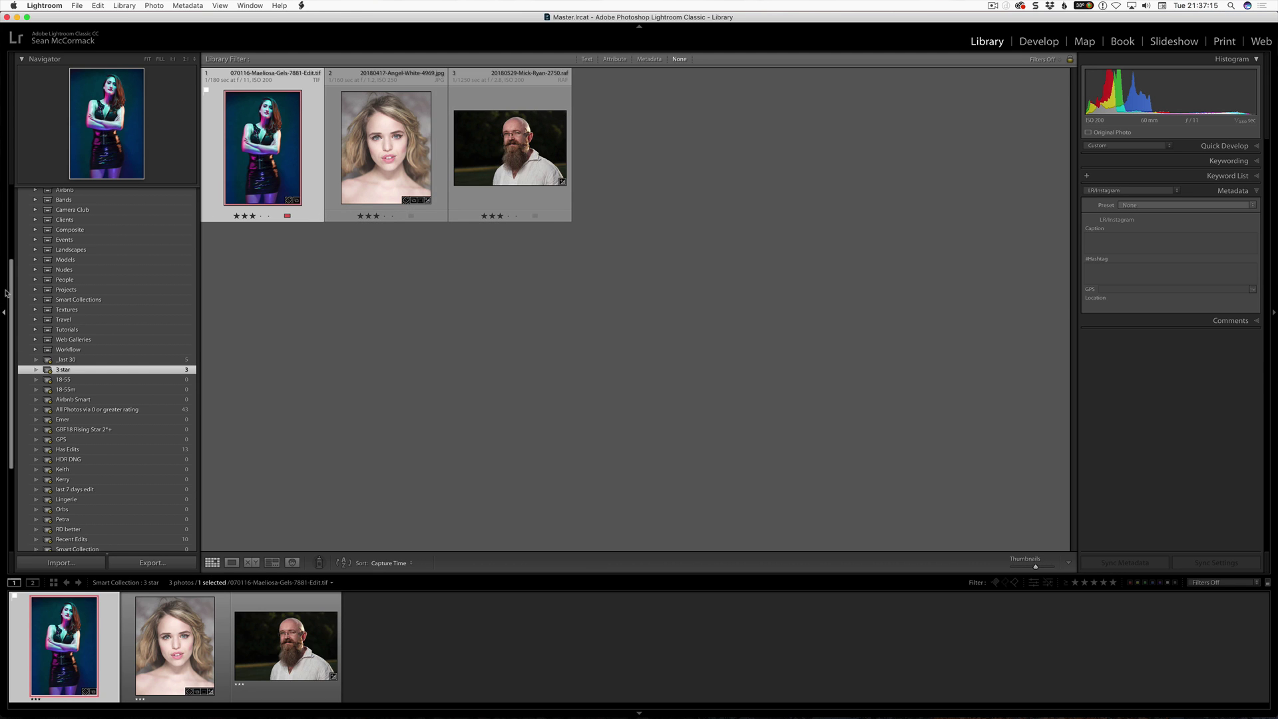
left_click_drag(9, 256, 42, 136)
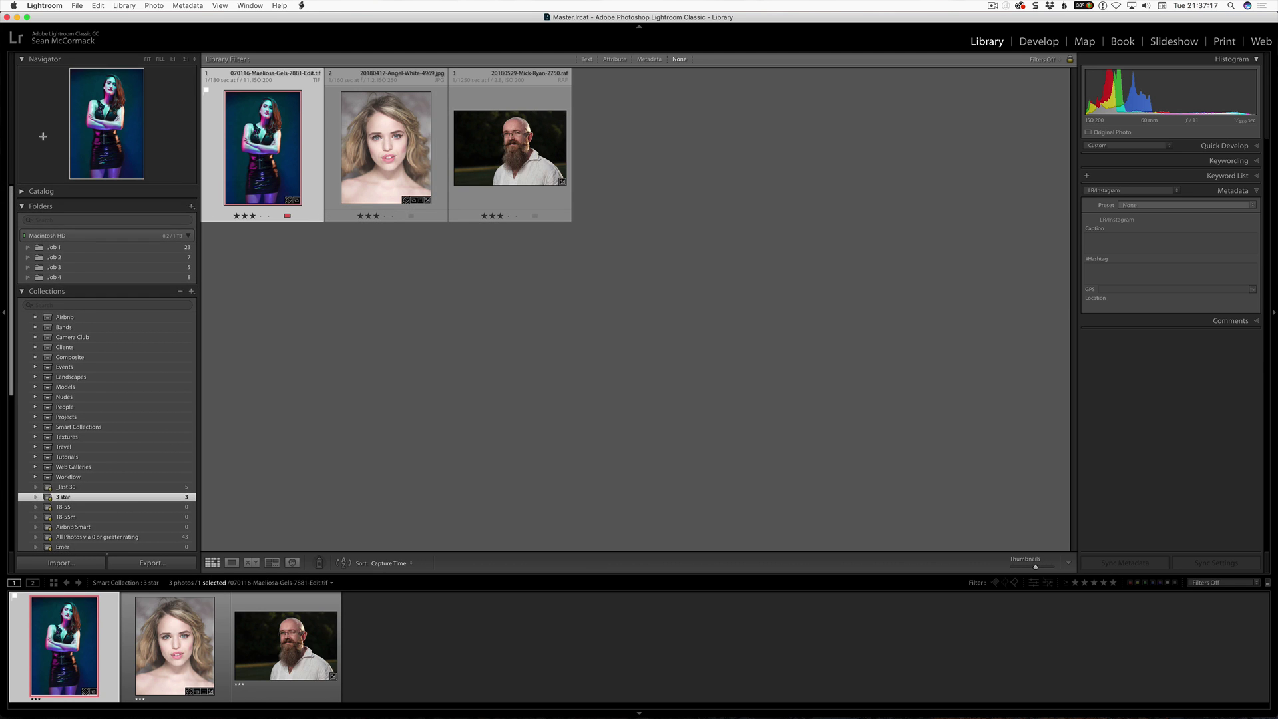